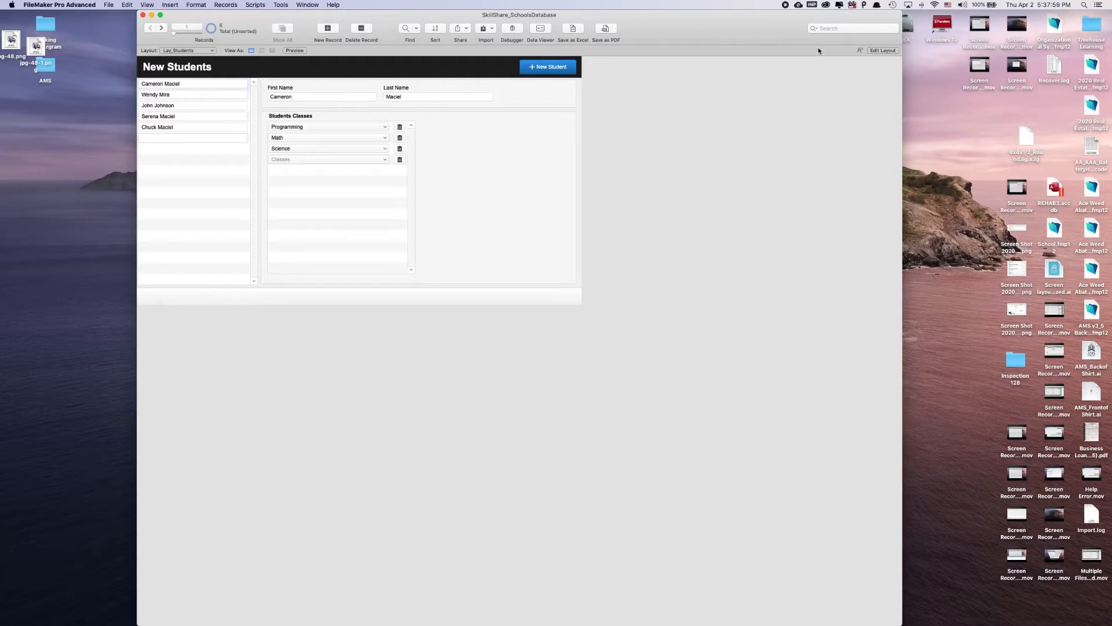
Edit the Lay_Students layout and draw a button labelled "Go to Schools" in the header beside the New Student button
click(874, 51)
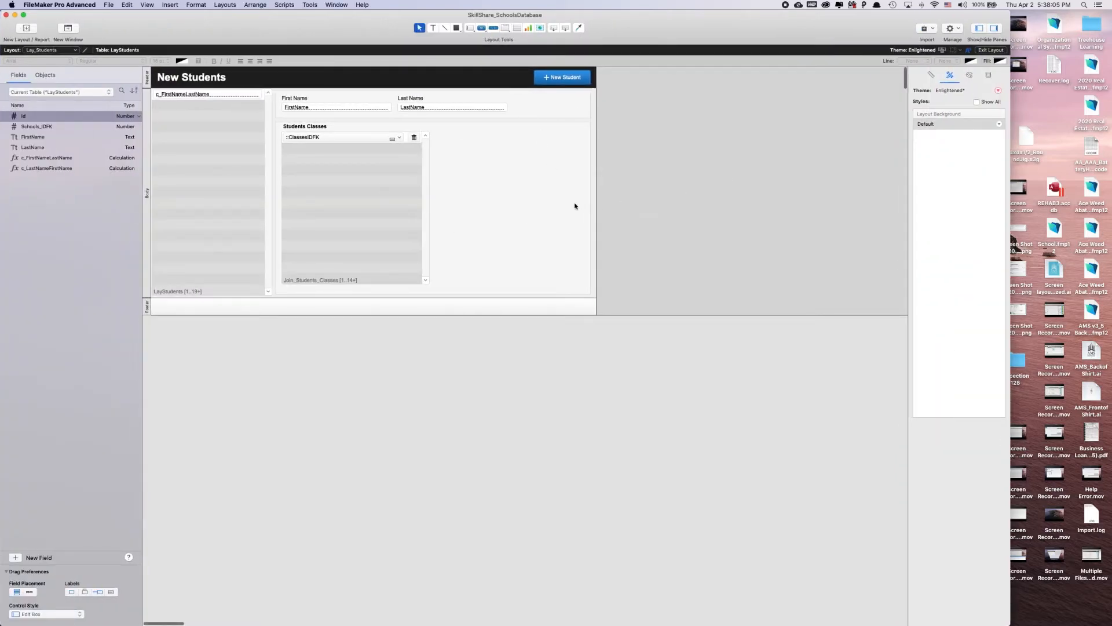
click(486, 28)
drag(528, 70, 471, 85)
text(Go)
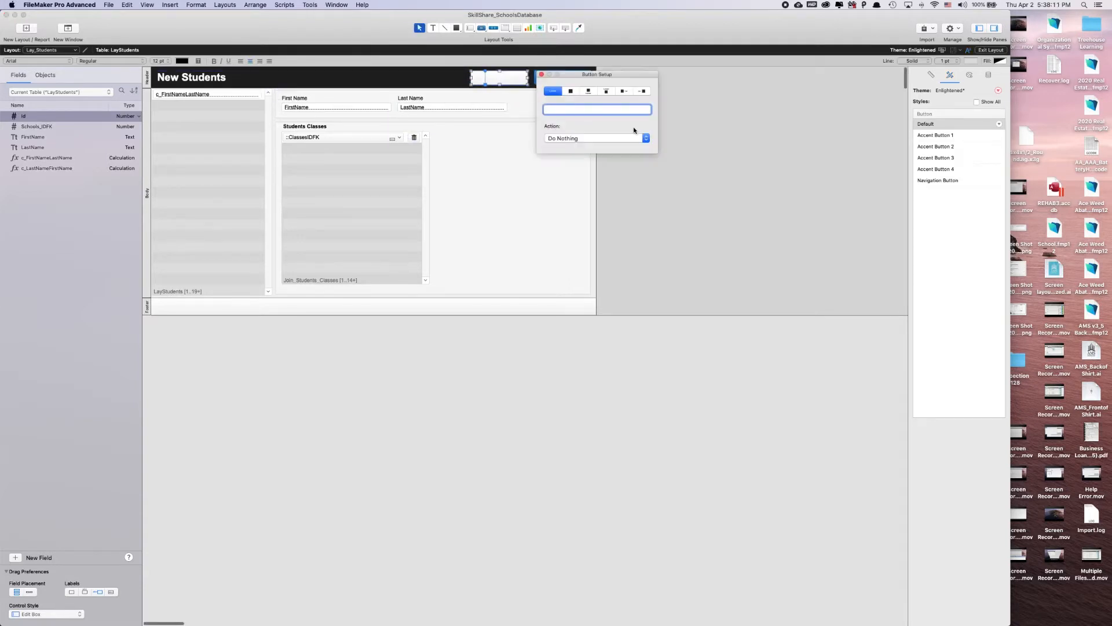
text( to Schools)
click(541, 74)
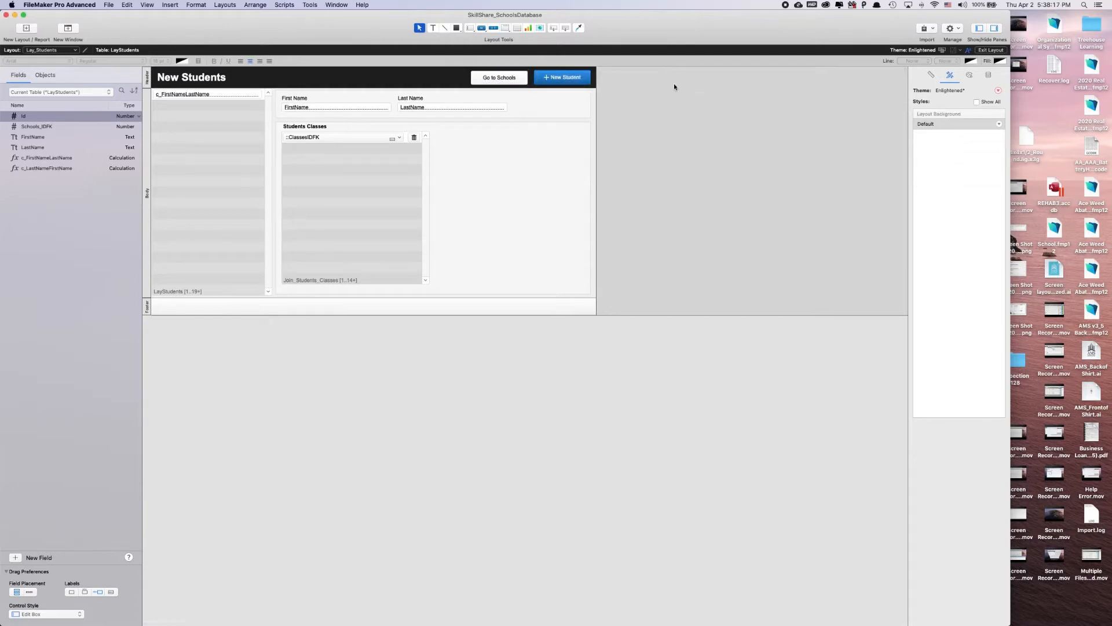
Duplicate the Go to Schools button beside the original in the header and relabel the copy "Go to Classes"
click(515, 81)
drag(515, 81, 449, 77)
double_click(458, 81)
click(529, 110)
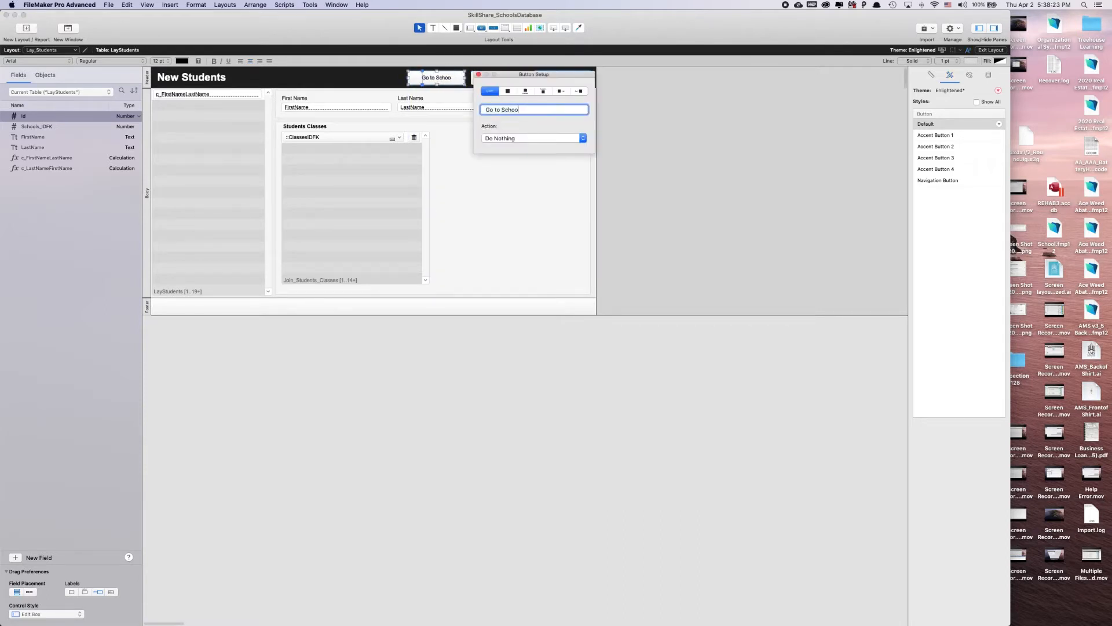
key(BackSpace)
key(BackSpace)
key(BackSpace)
key(BackSpace)
key(BackSpace)
key(BackSpace)
key(BackSpace)
text(Classes)
click(480, 75)
click(704, 114)
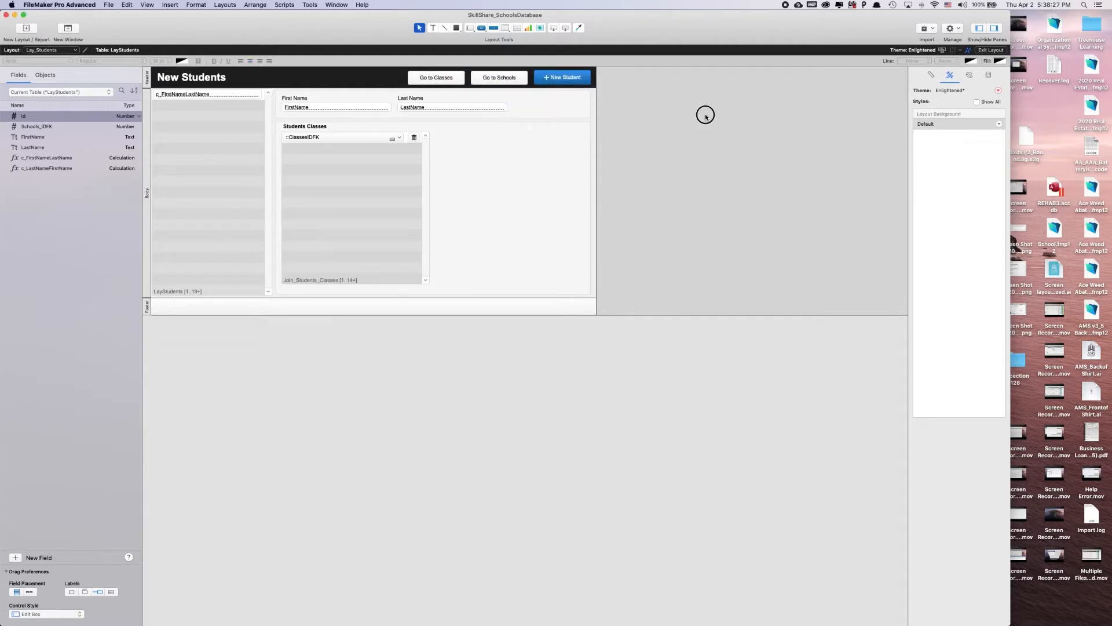
Apply the Accent Button 1 style to the Go to Schools and Go to Classes buttons
click(524, 82)
click(923, 137)
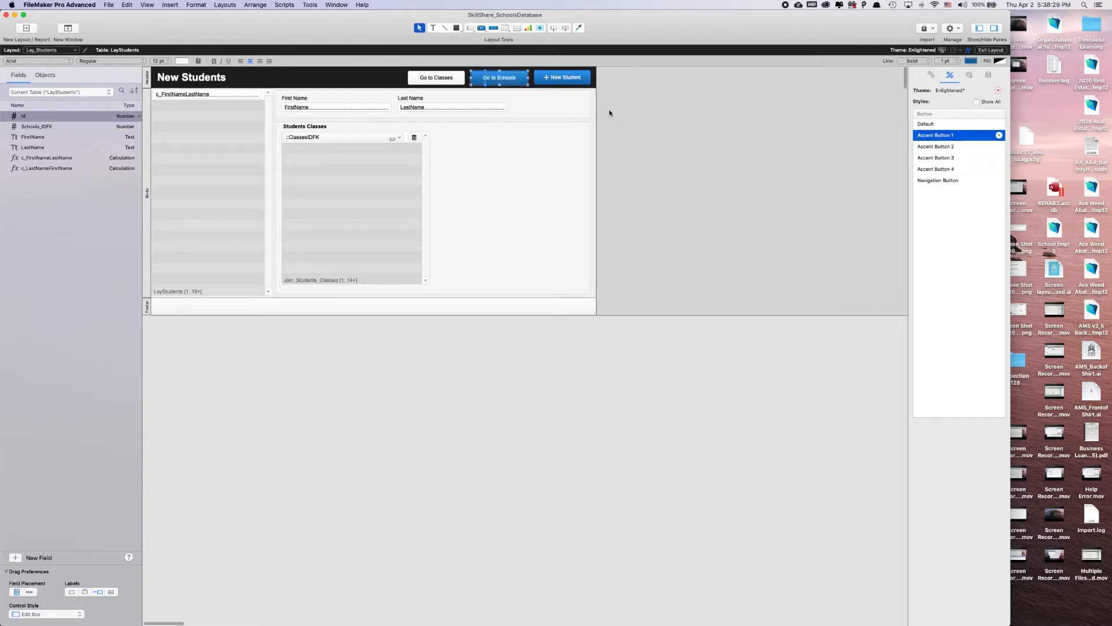
click(454, 83)
click(934, 135)
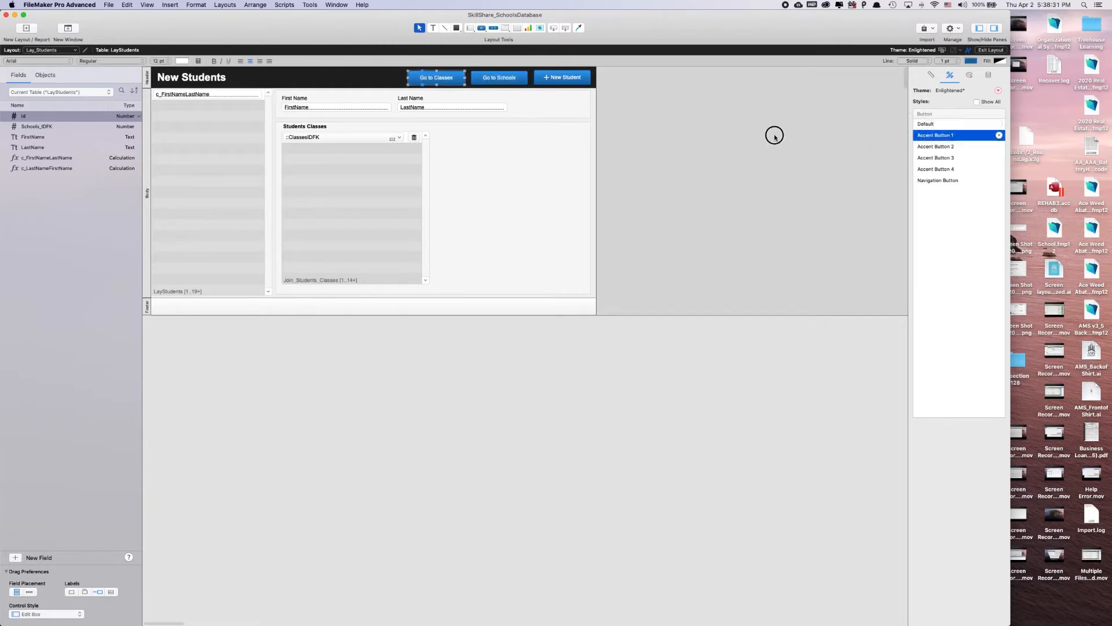
click(753, 131)
click(439, 74)
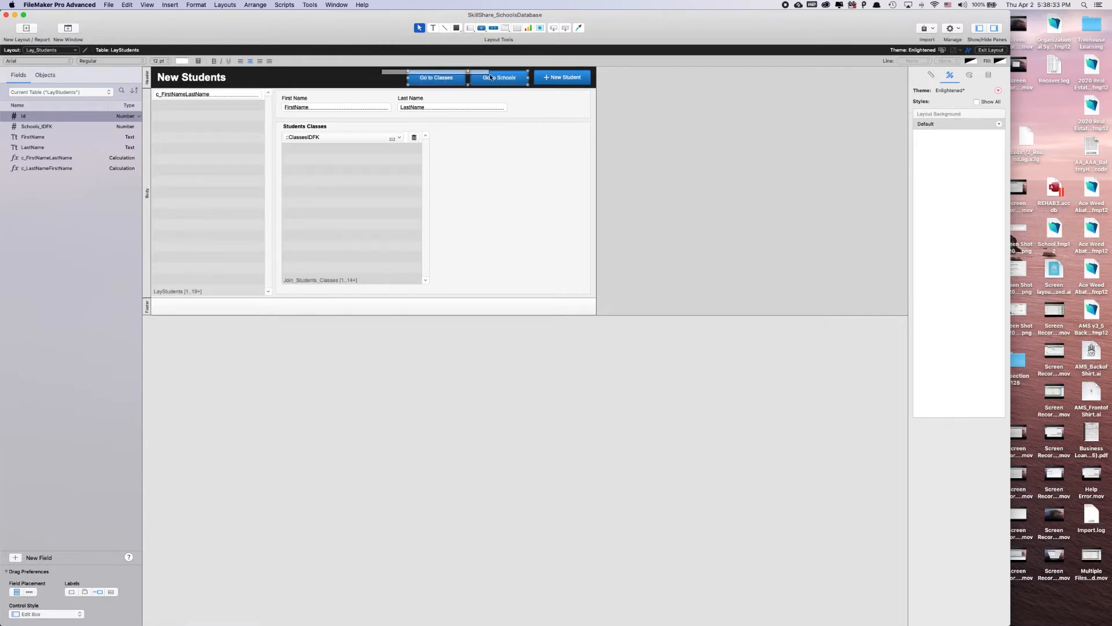
click(675, 85)
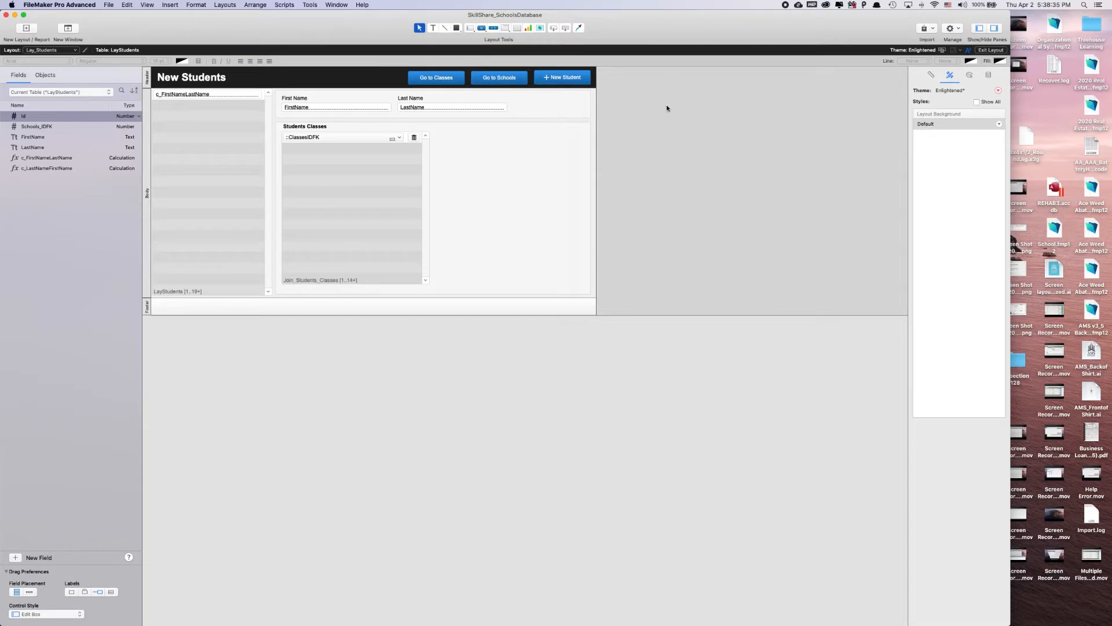
Open the Script Workspace and create a script named "Go to schools" in the Layout Students folder
key(super+shift+s)
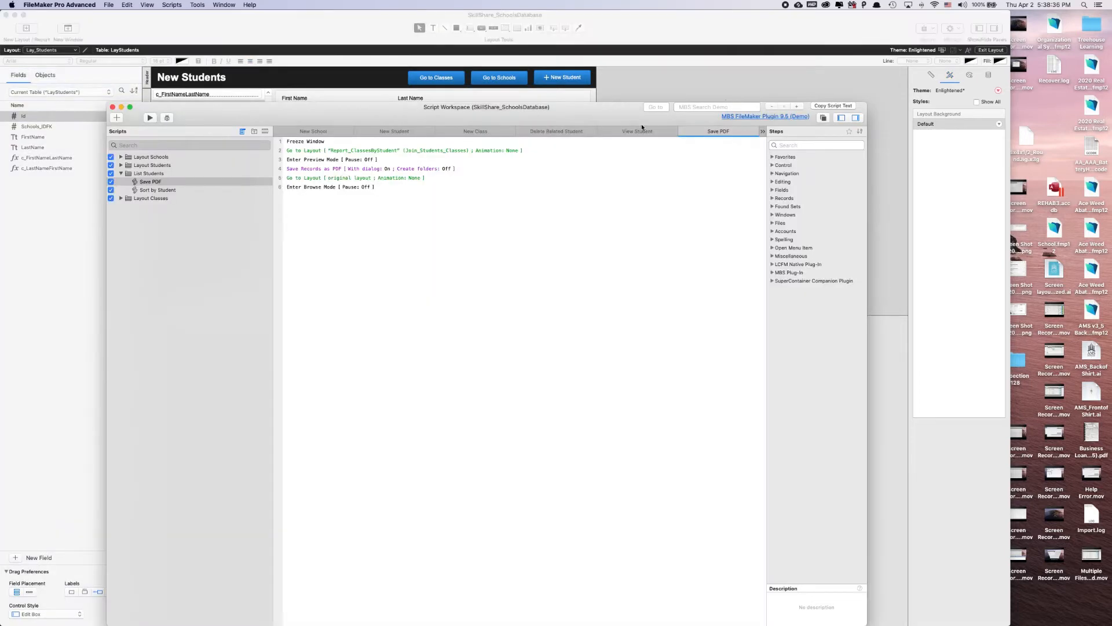
click(121, 174)
click(121, 166)
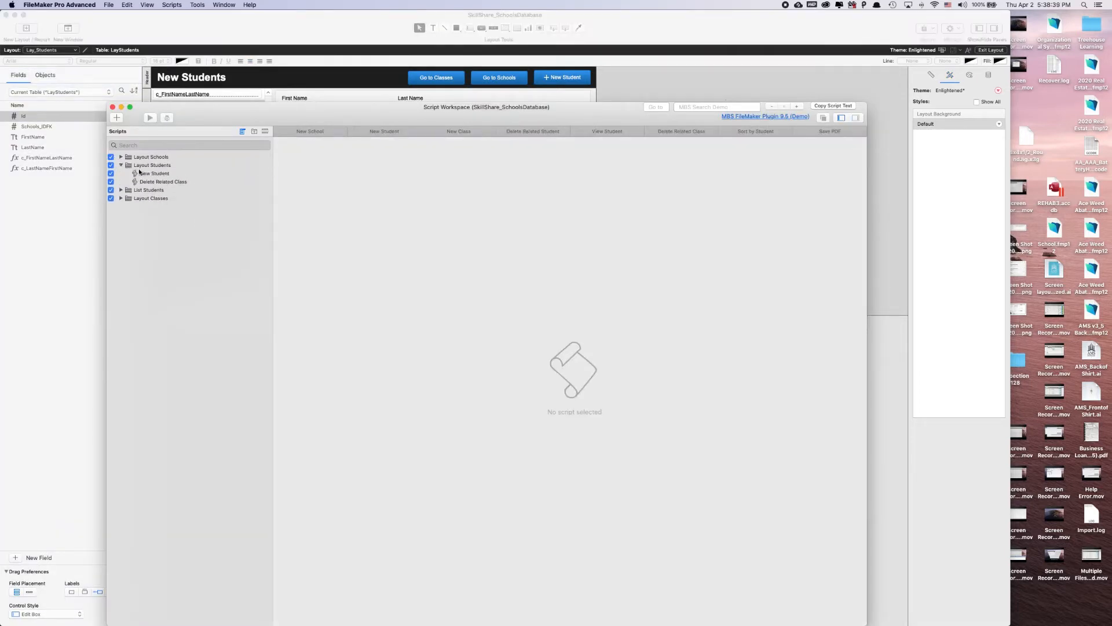
click(146, 164)
drag(194, 108, 179, 180)
click(101, 188)
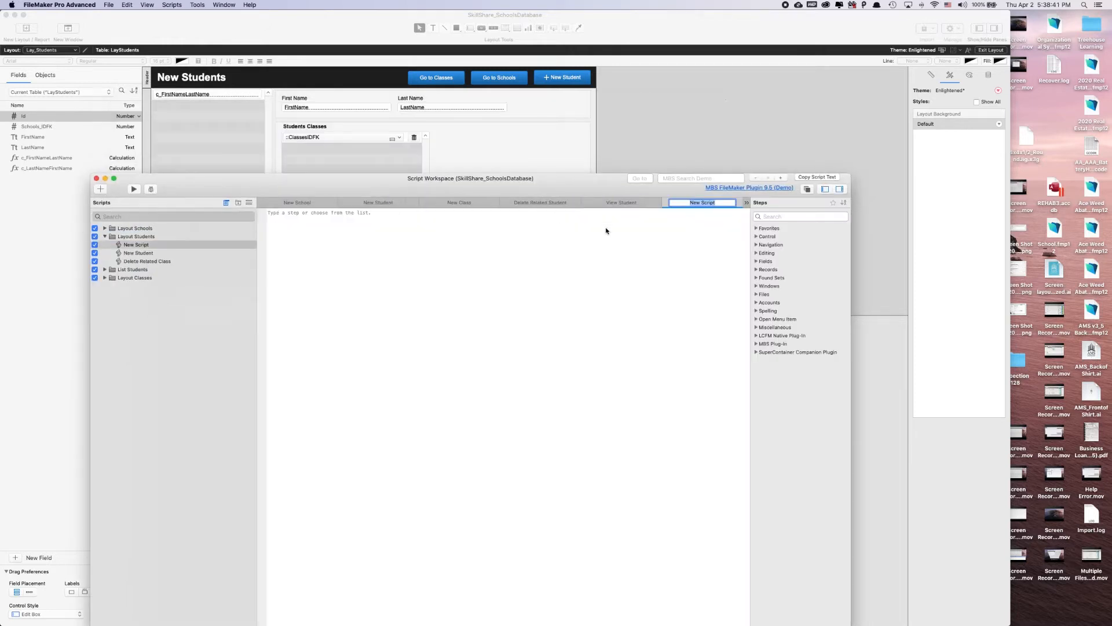
text(Go to schools)
key(Return)
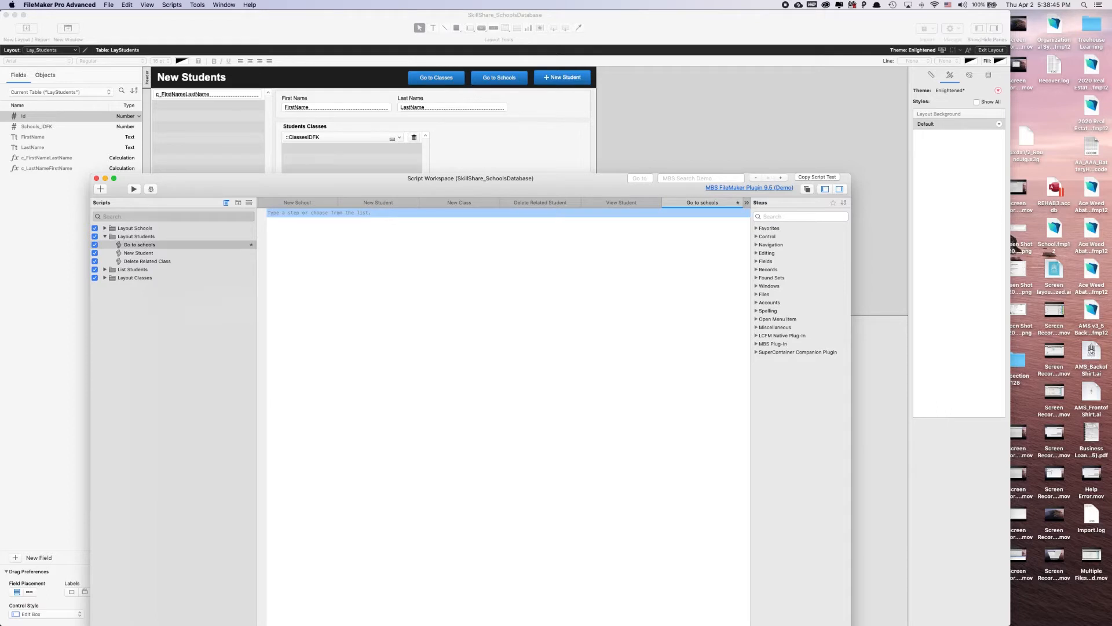
Add a Go to Layout step targeting Lay_Schools to the Go to schools script and save it
text(go to)
key(Down)
key(Return)
key(space)
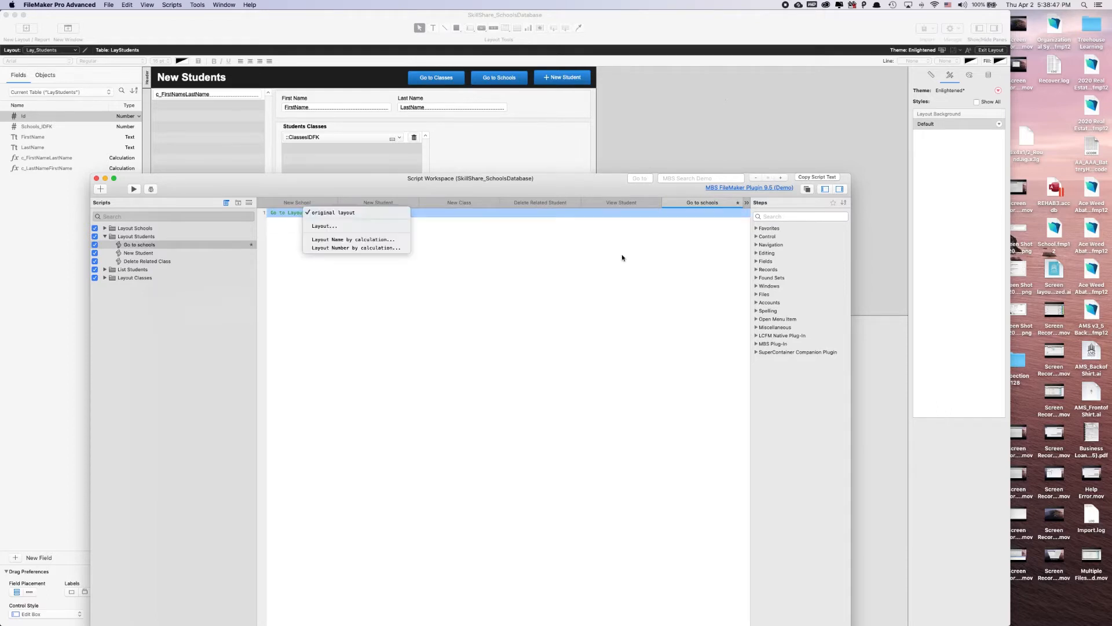
click(342, 225)
click(660, 178)
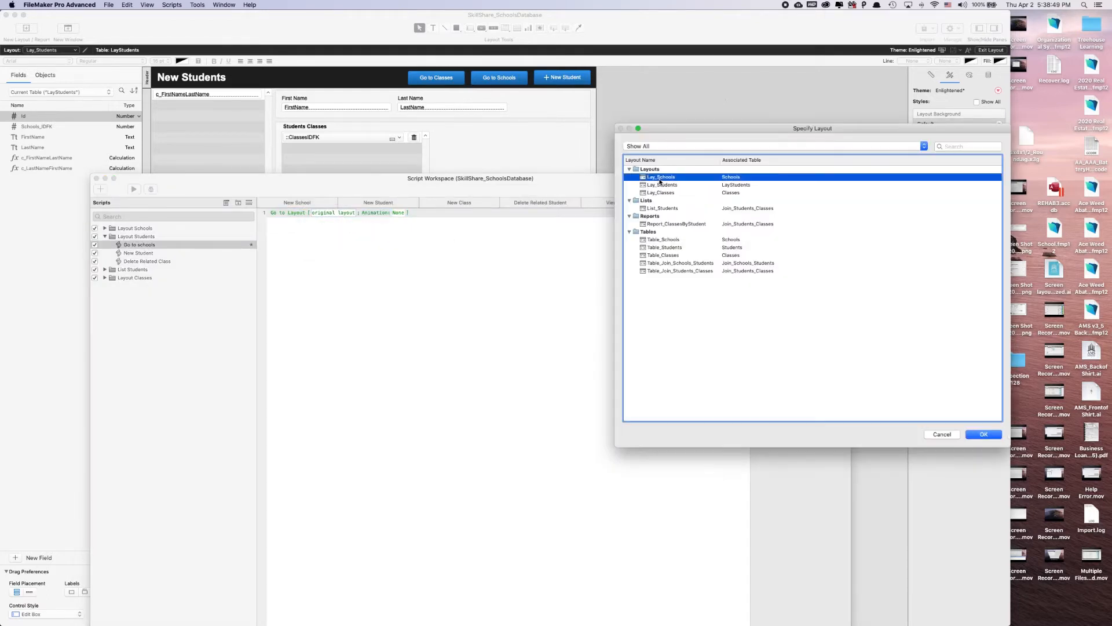
double_click(660, 178)
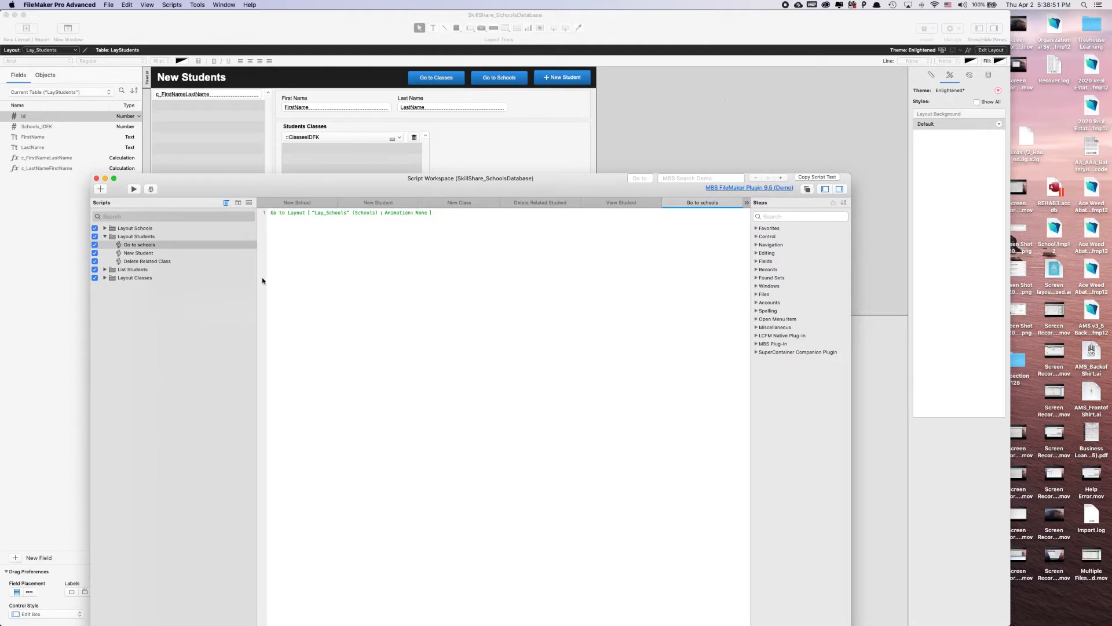
Create another script in the Layout Students folder named "Go to classes"
click(101, 189)
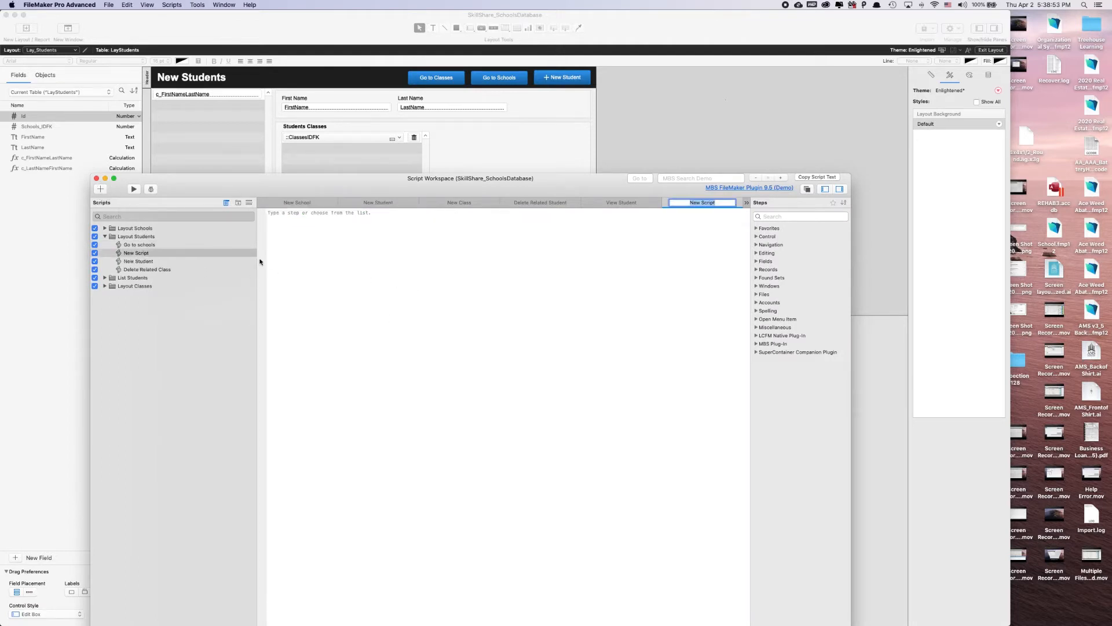
text(Go to classes)
key(Return)
Add a Go to Layout step targeting Lay_Classes to the Go to classes script and save it
text(go to tlay)
key(BackSpace)
key(BackSpace)
text(lay)
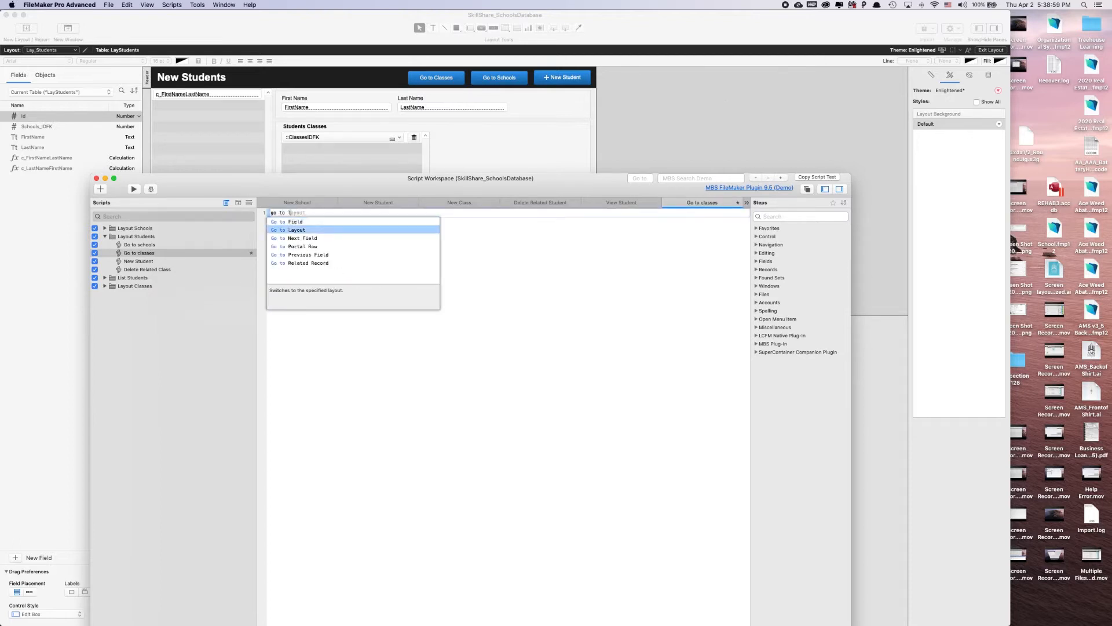
key(Return)
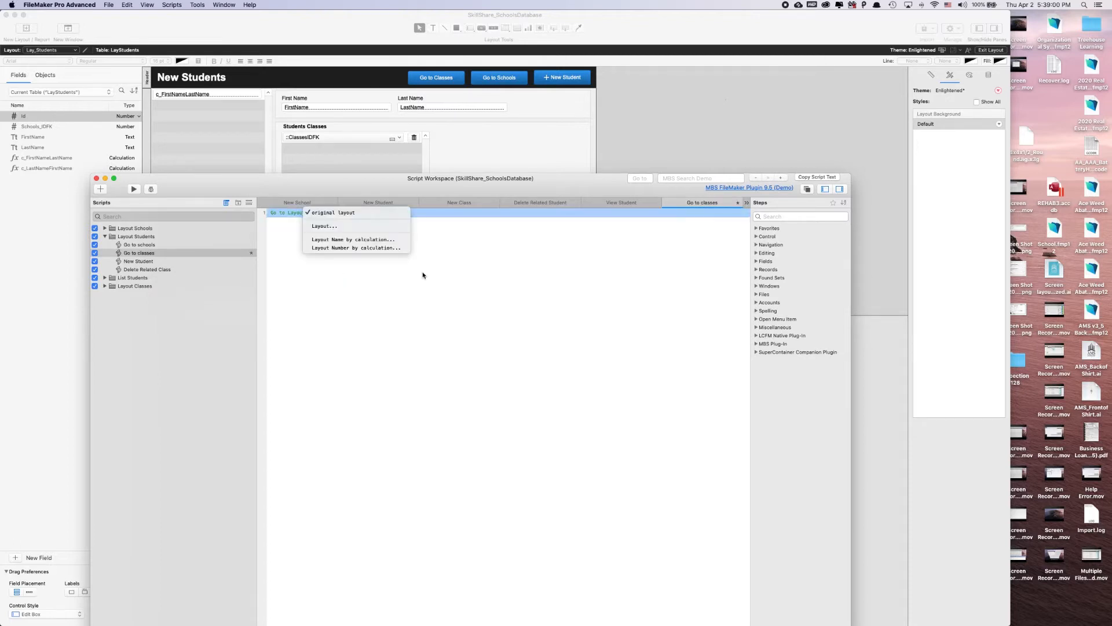
click(320, 226)
double_click(651, 193)
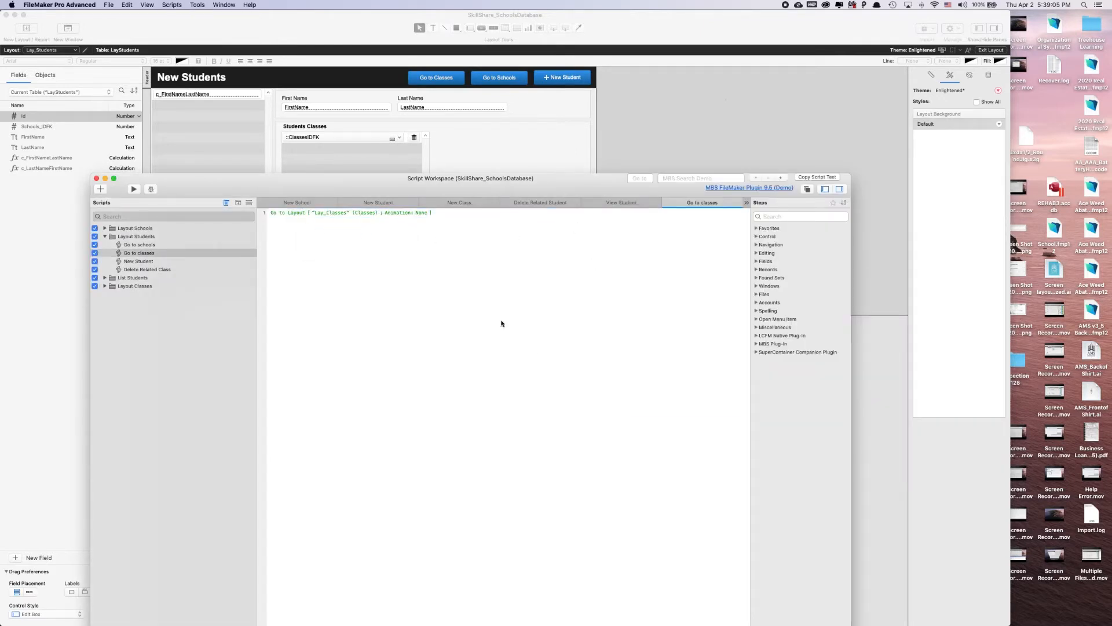
Set the Go to Schools button to perform the "Go to schools" script and change the cursor to a hand over it
click(660, 100)
double_click(502, 80)
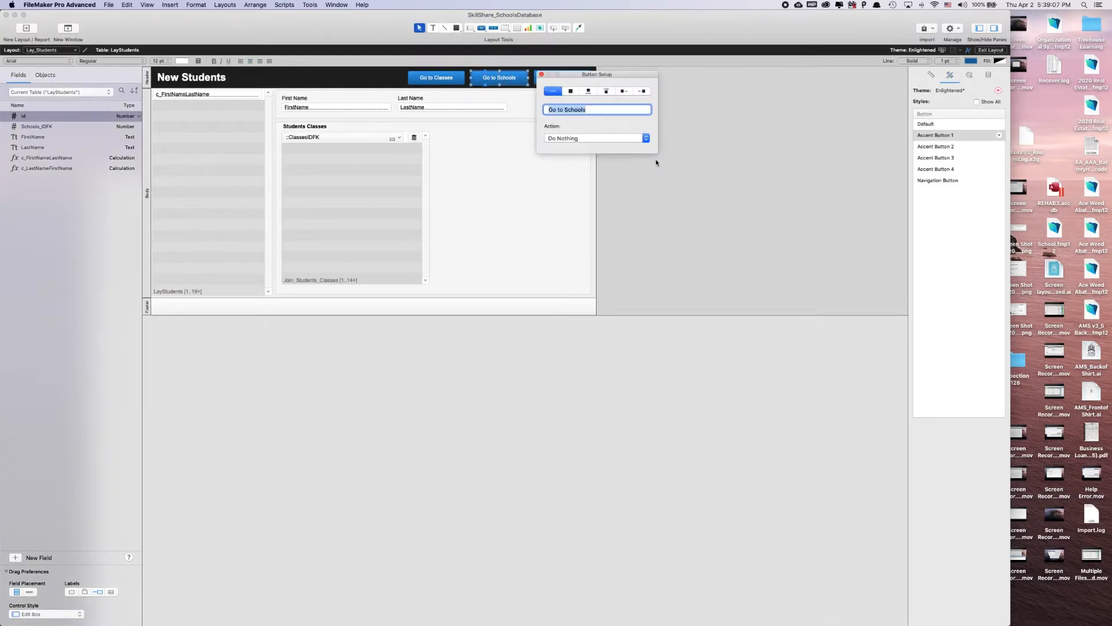
click(605, 138)
click(575, 159)
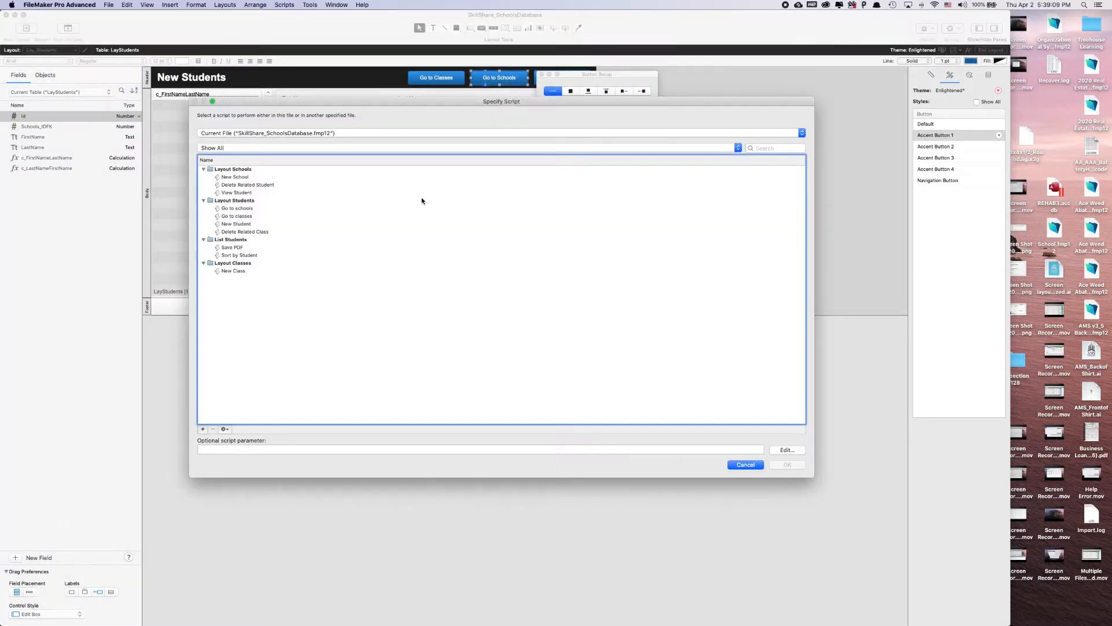
double_click(232, 208)
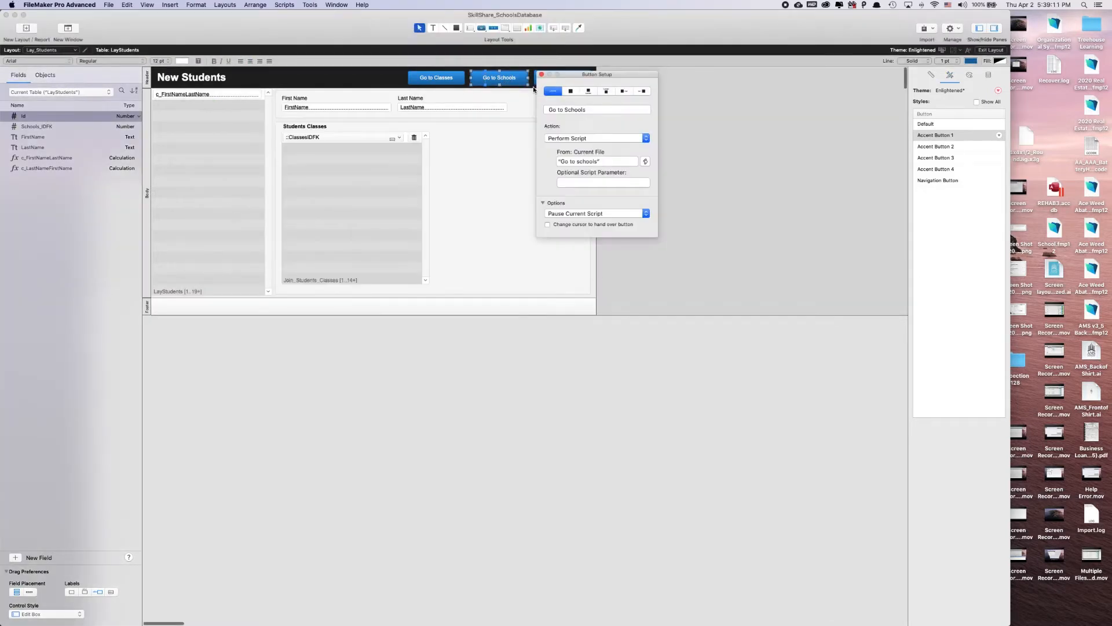
click(548, 224)
Set the Go to Classes button to perform the "Go to classes" script and close its setup
click(450, 85)
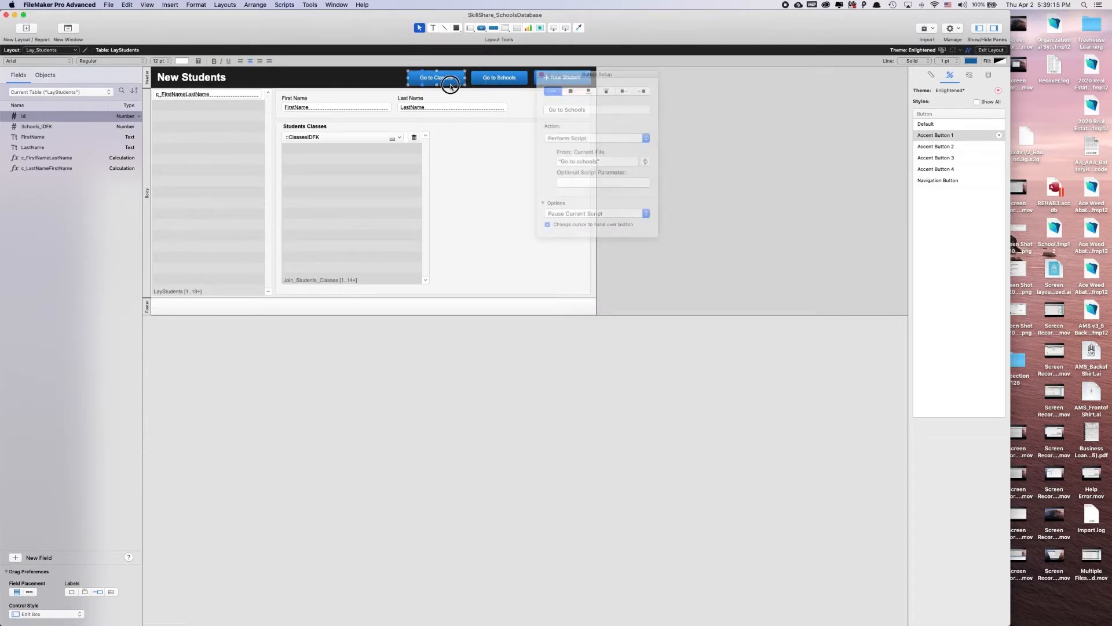
click(521, 138)
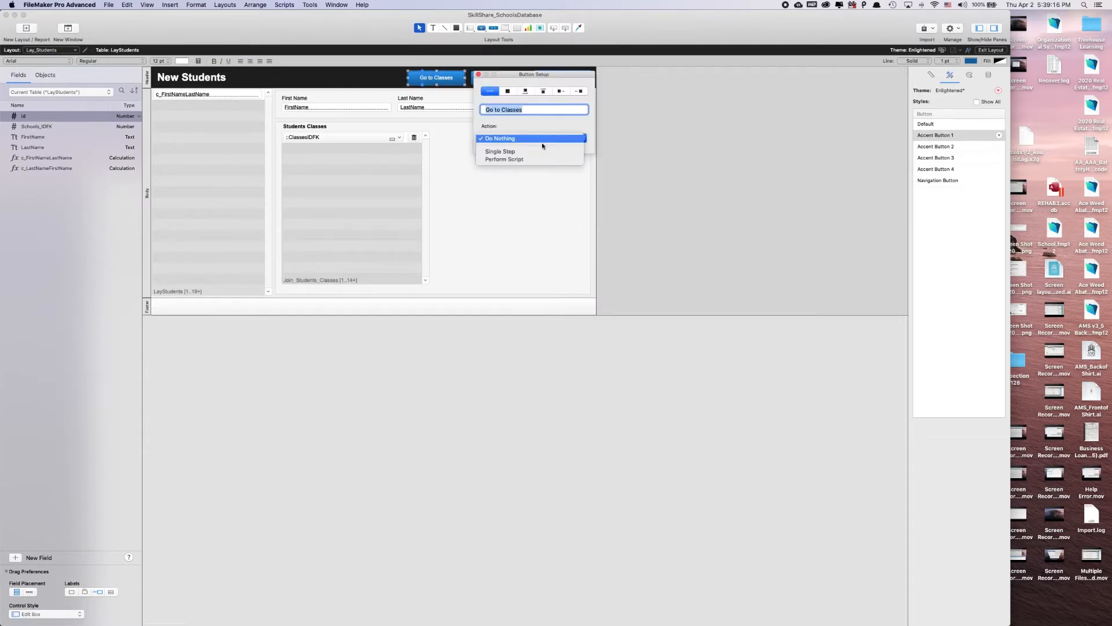
click(514, 160)
double_click(238, 216)
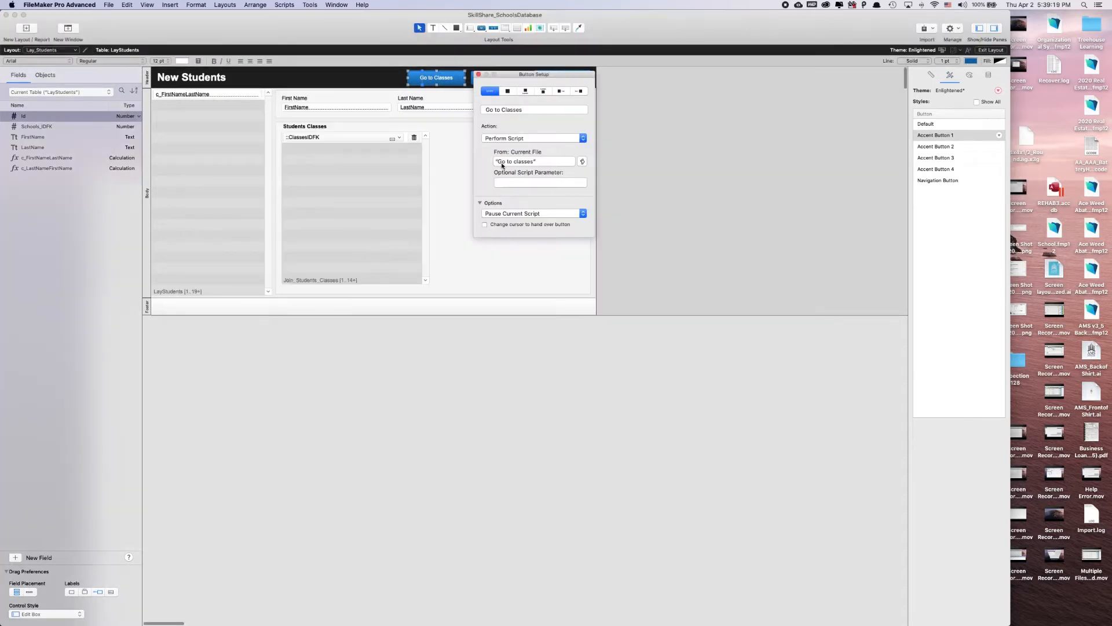
click(477, 74)
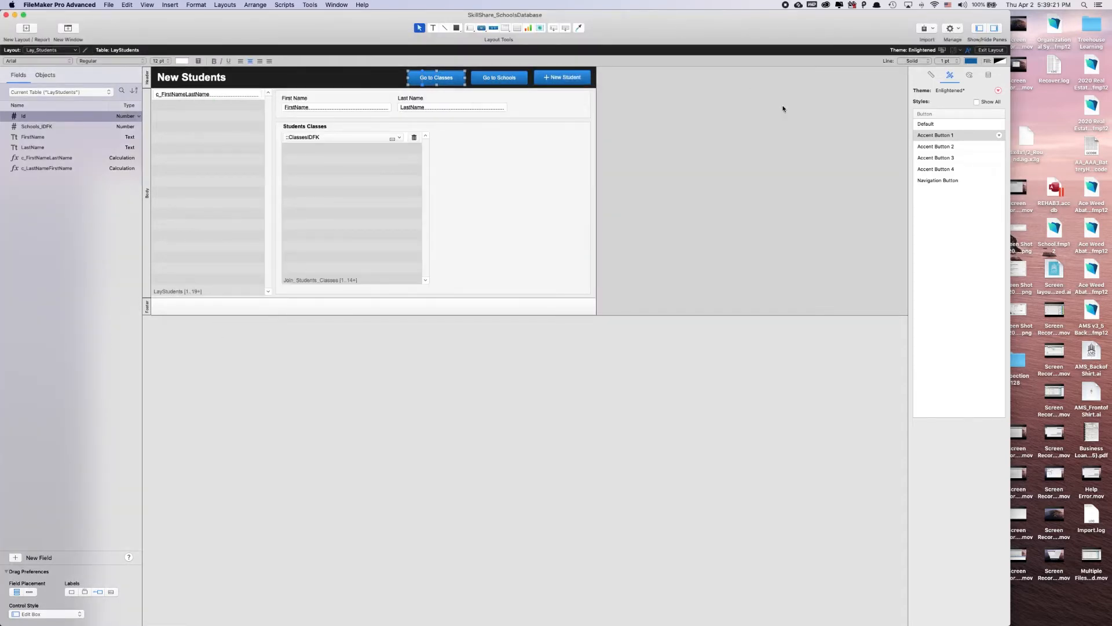
click(770, 119)
Leave layout editing and test Go to Schools, the View button of the second listed student, and Go to Classes
click(1004, 50)
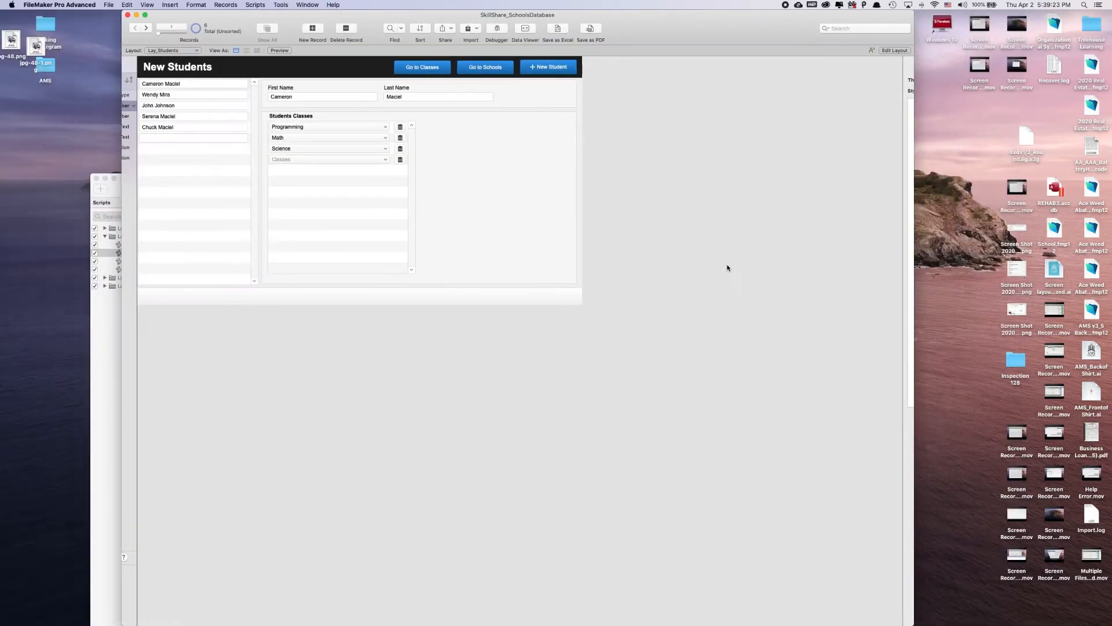
click(476, 74)
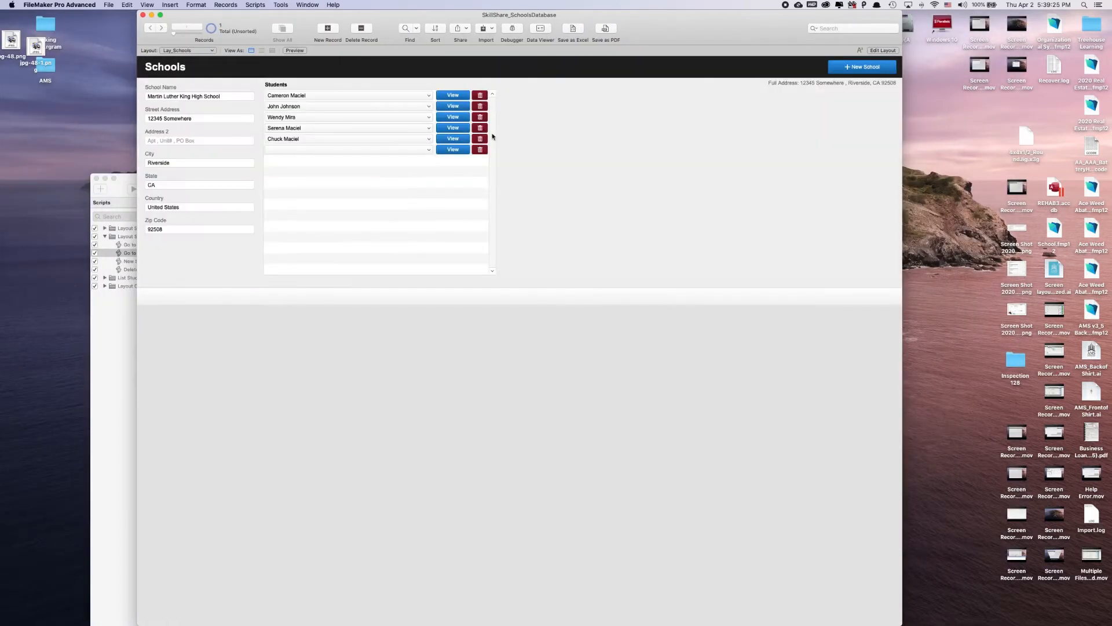
click(453, 105)
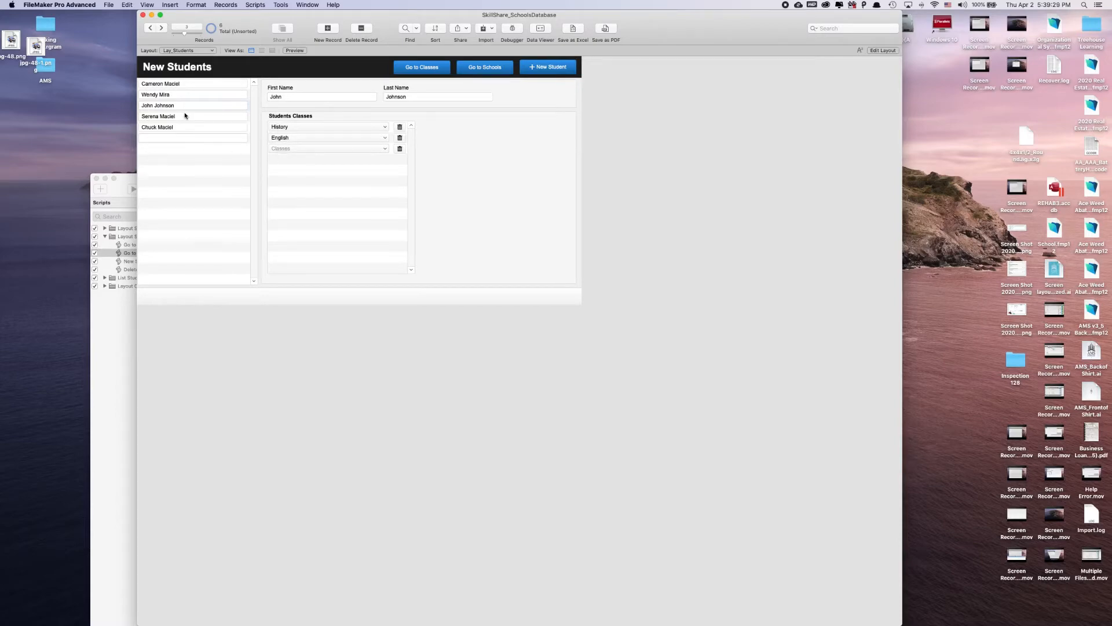
click(415, 72)
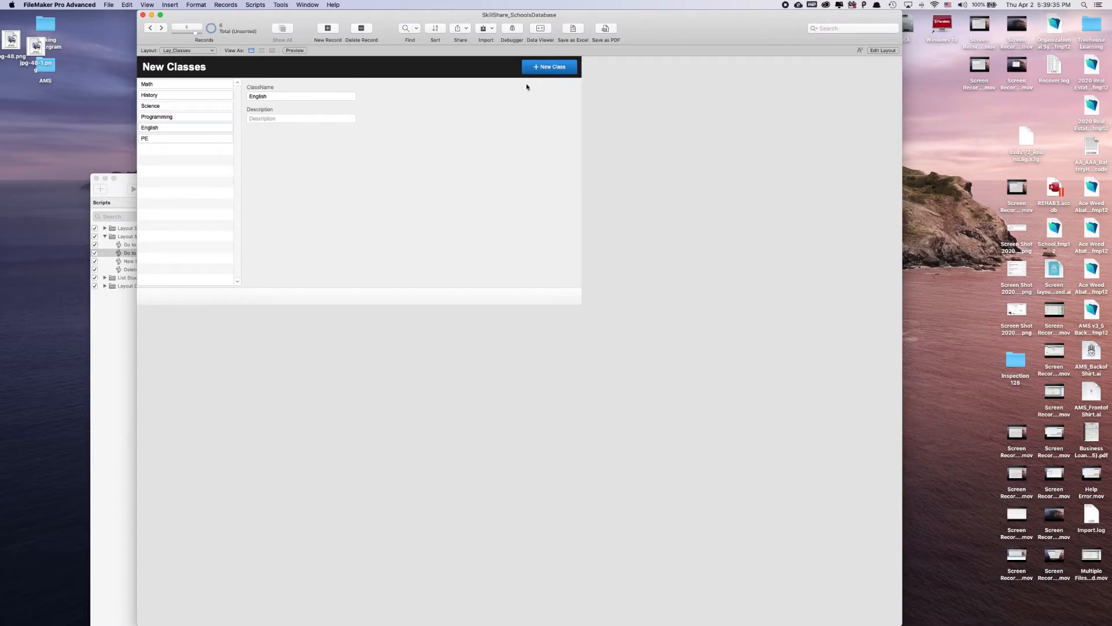
Edit the Lay_Classes layout and draw a header button about 129 by 32 pt beside New Class, labelled "Go to Students"
click(883, 51)
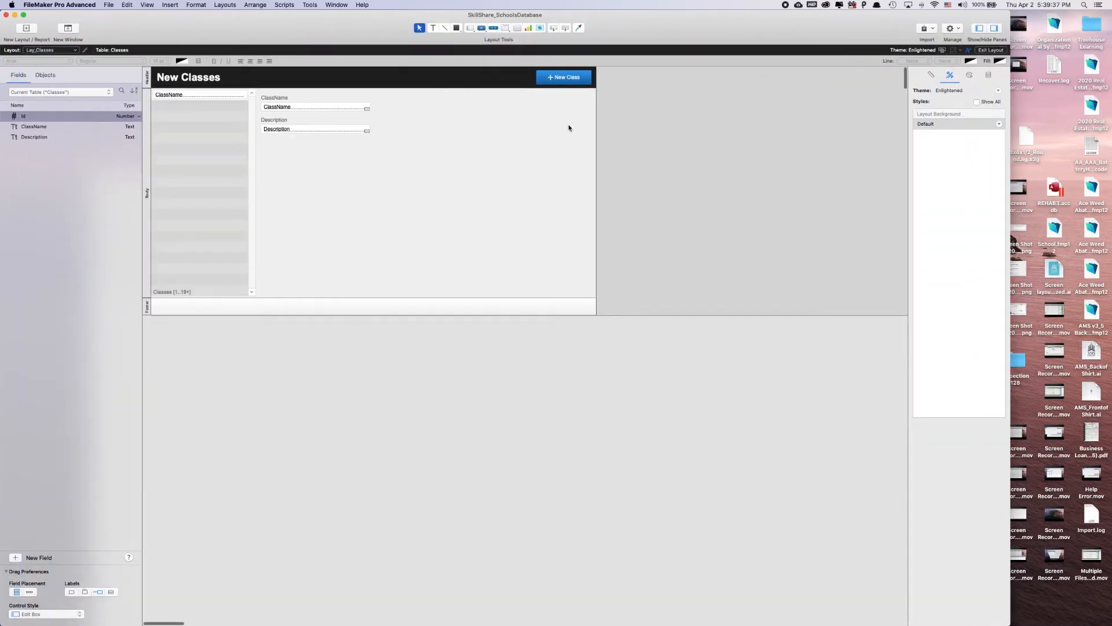
click(481, 28)
drag(531, 71, 476, 85)
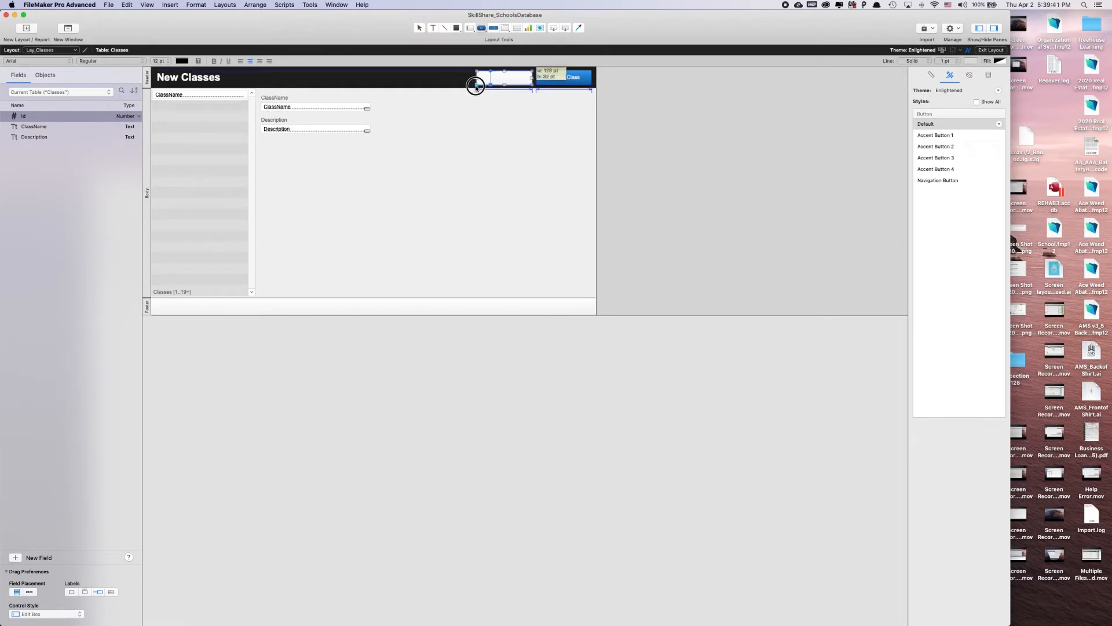
text(Go to )
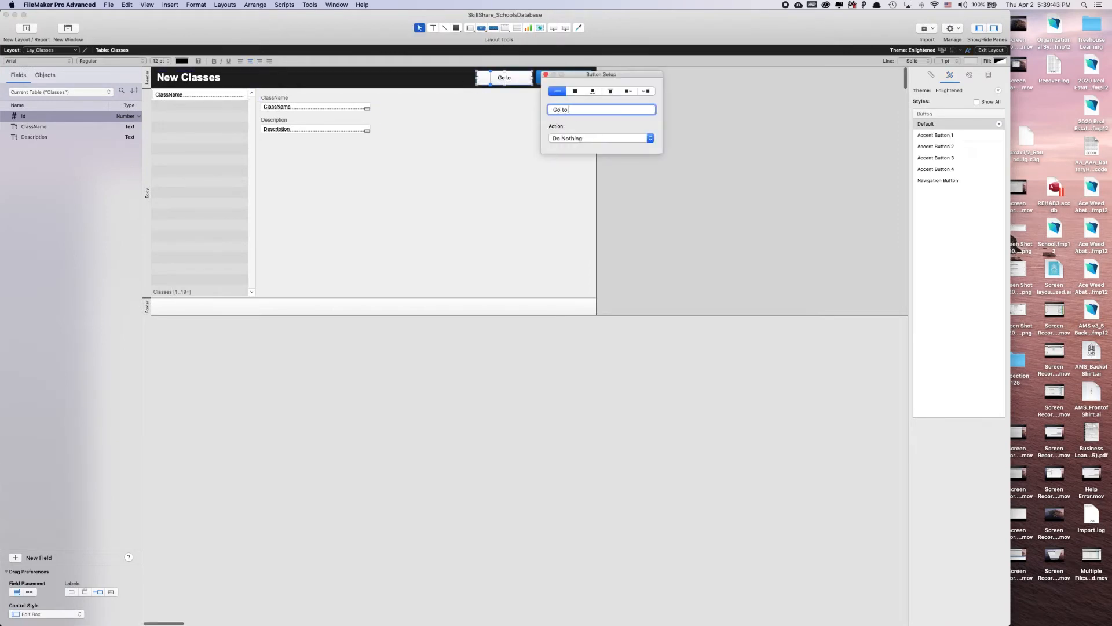
text(students)
click(571, 109)
key(BackSpace)
text(S)
click(520, 145)
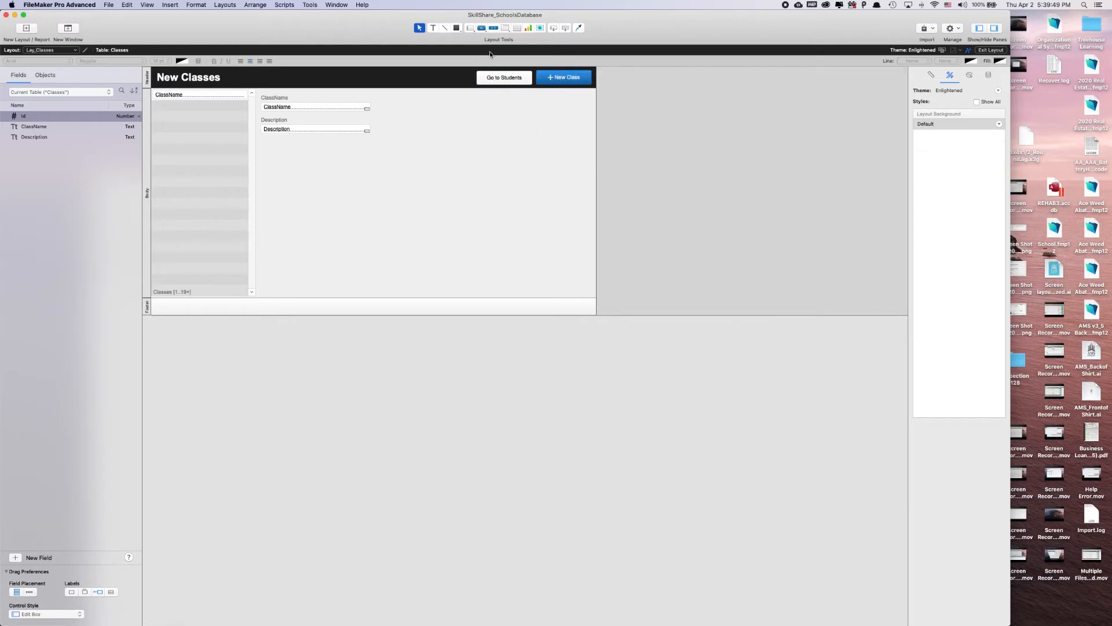
Duplicate the Go to Students button beside the original in the New Classes header and relabel the copy "Go to Schools"
click(497, 79)
drag(506, 82, 452, 80)
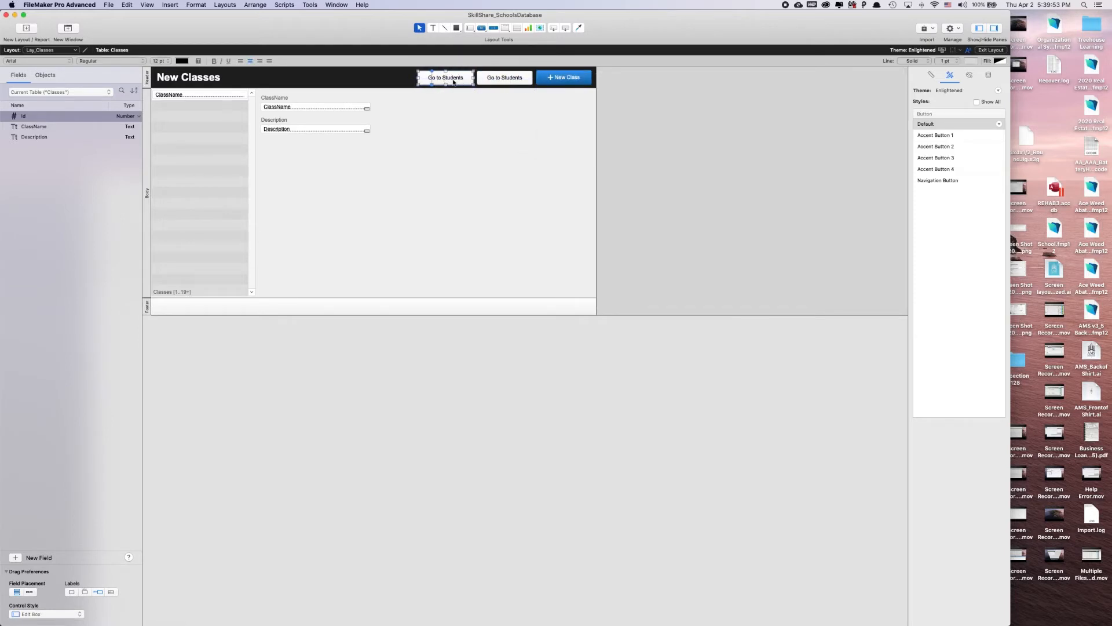
double_click(451, 80)
drag(535, 110, 513, 110)
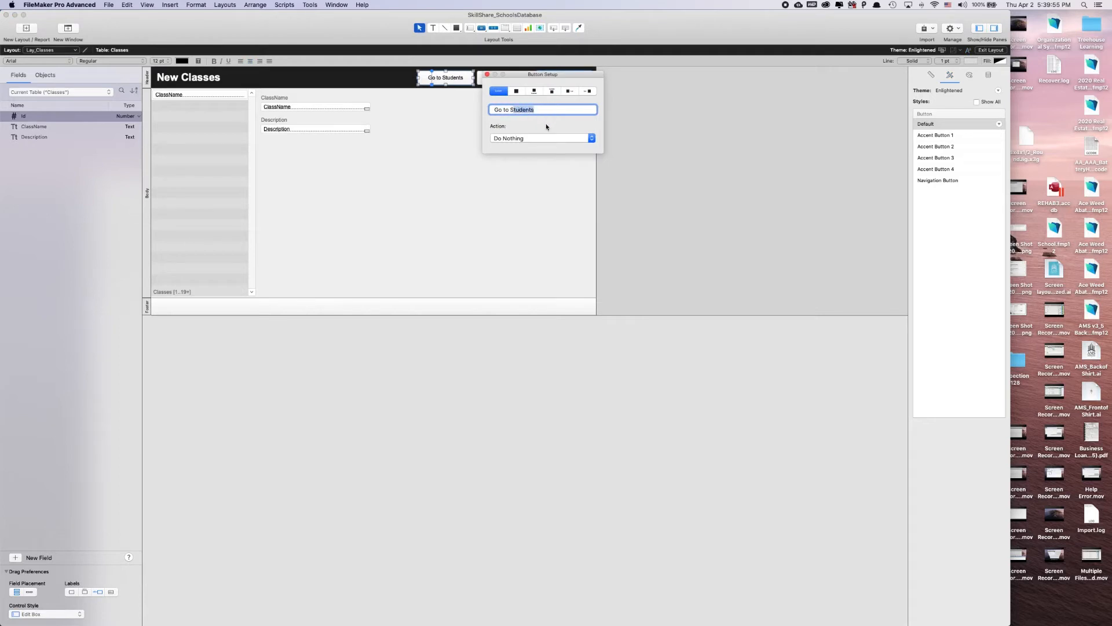
text(chools)
click(444, 143)
Apply the Accent Button 1 style to the Go to Schools and Go to Students buttons together
click(496, 79)
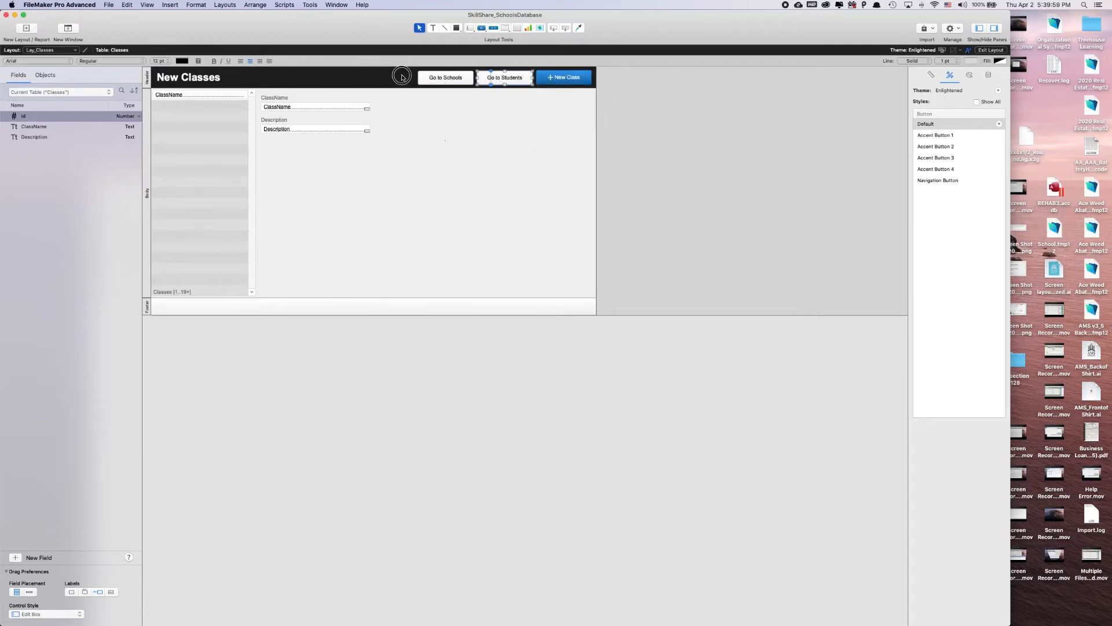
drag(402, 77, 505, 78)
click(917, 138)
click(495, 170)
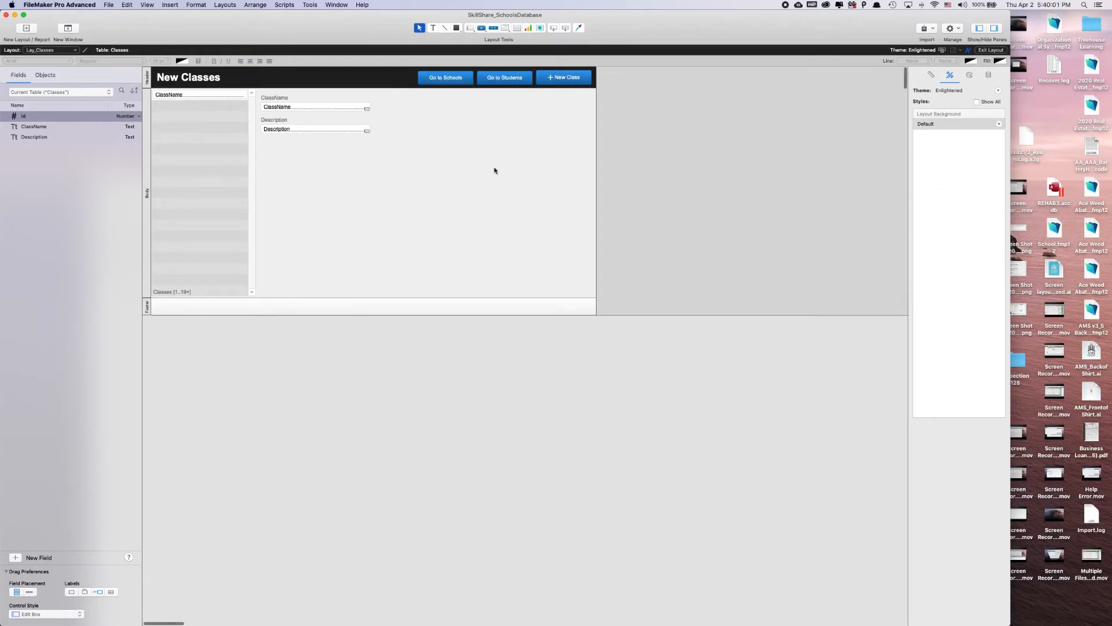
Copy the "Go to schools" and "Go to classes" scripts from the Layout Students folder into the Layout Classes folder
key(super+shift+s)
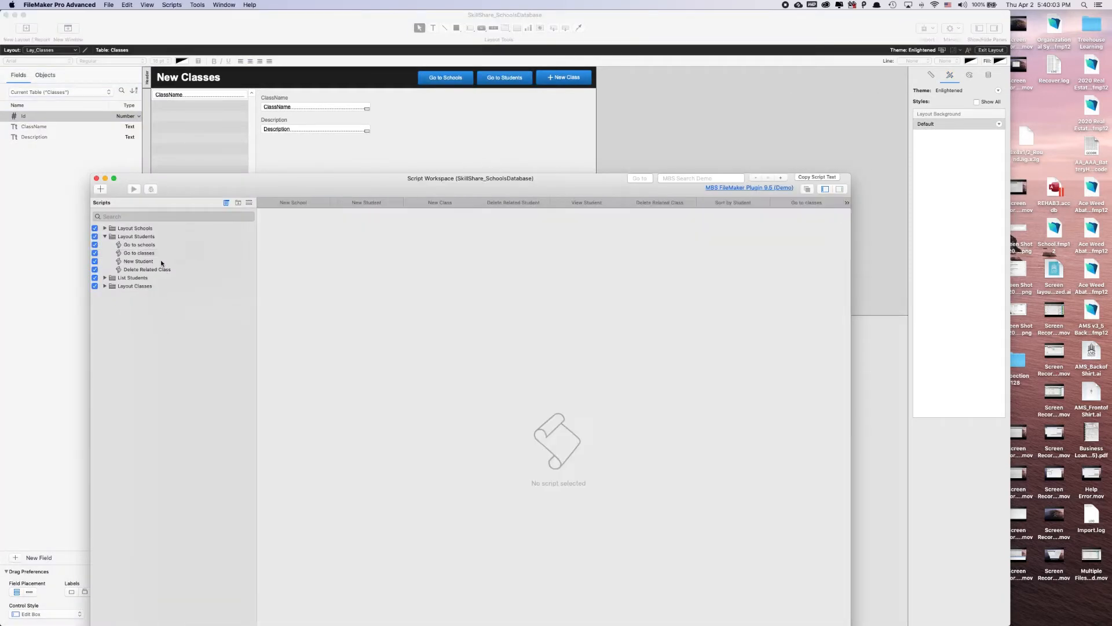
click(144, 253)
shift+click(145, 246)
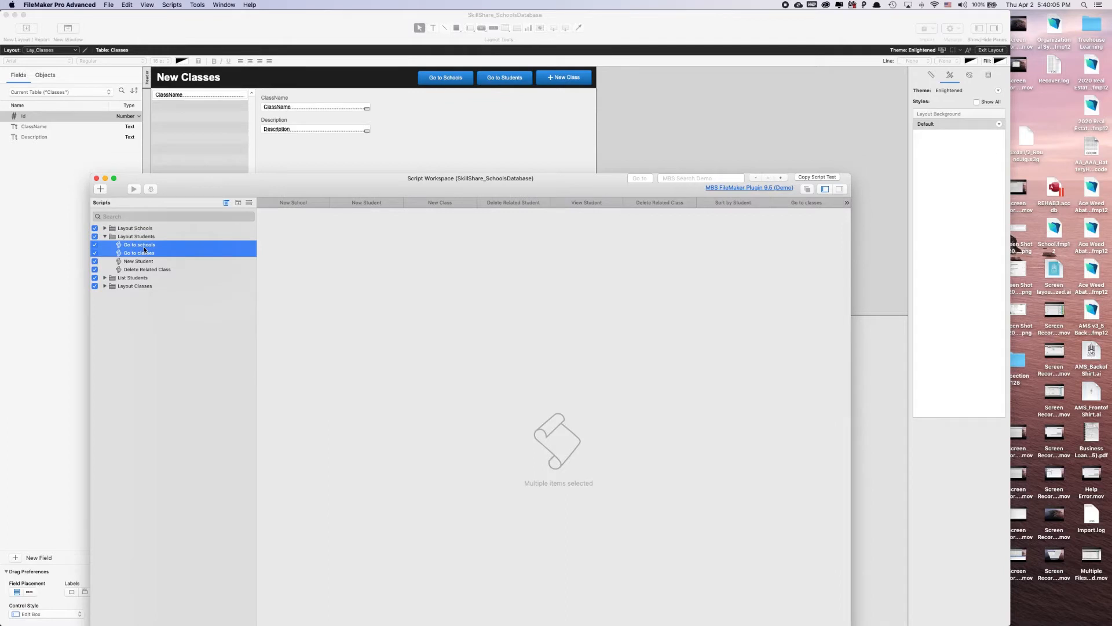
key(super+c)
click(105, 237)
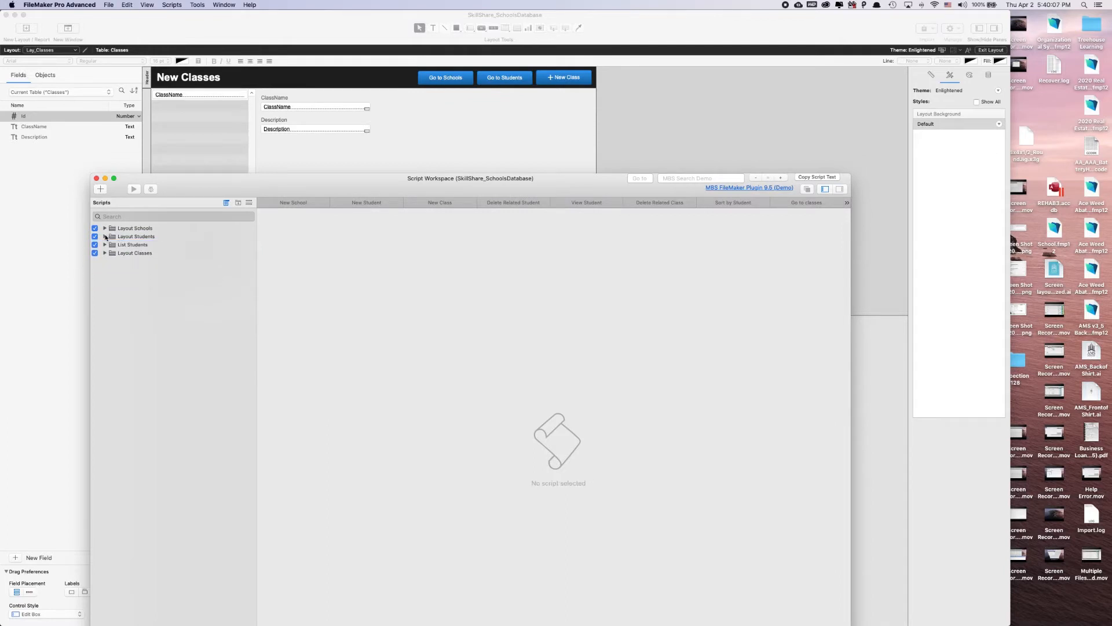
click(104, 253)
click(142, 254)
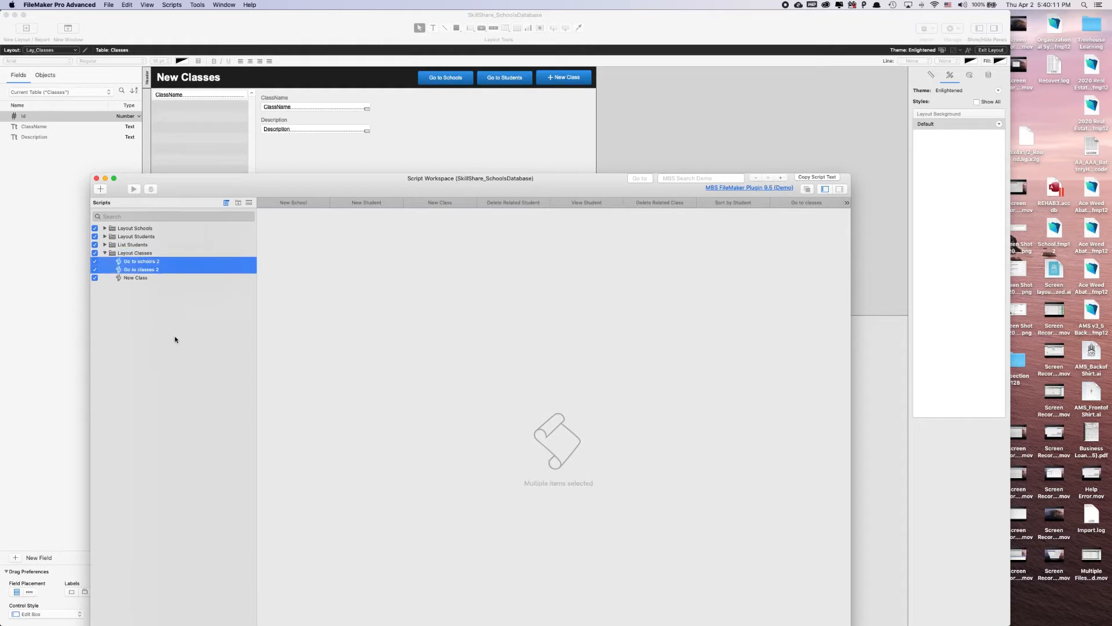
key(super+v)
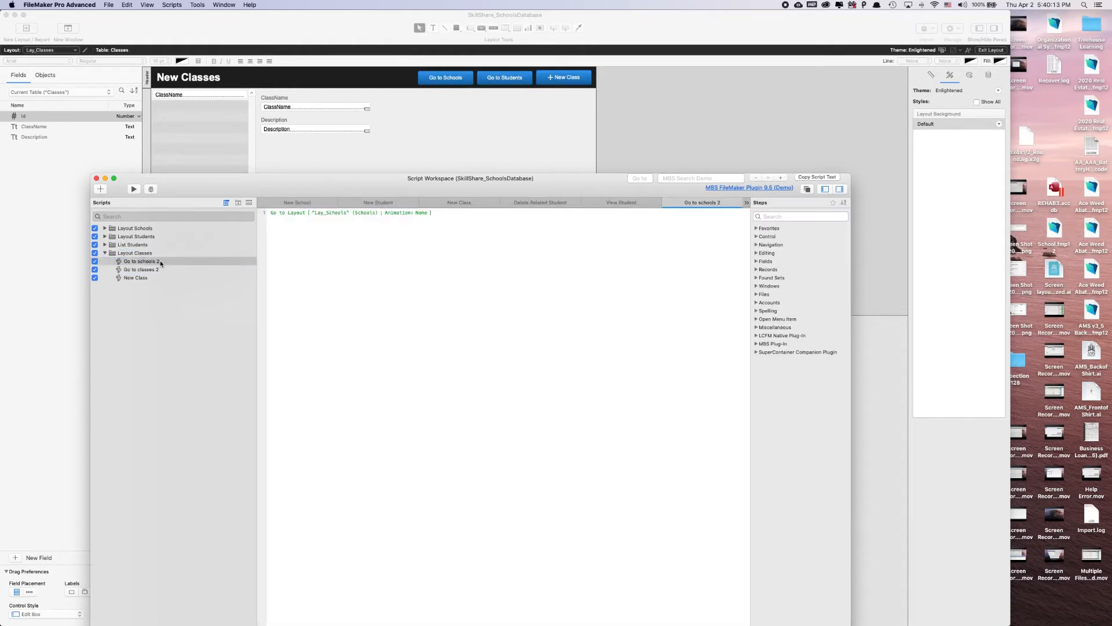
Rename the two copied scripts in Layout Classes as "Go to schools" and "Go to classes", removing the trailing 2
click(160, 259)
right_click(159, 261)
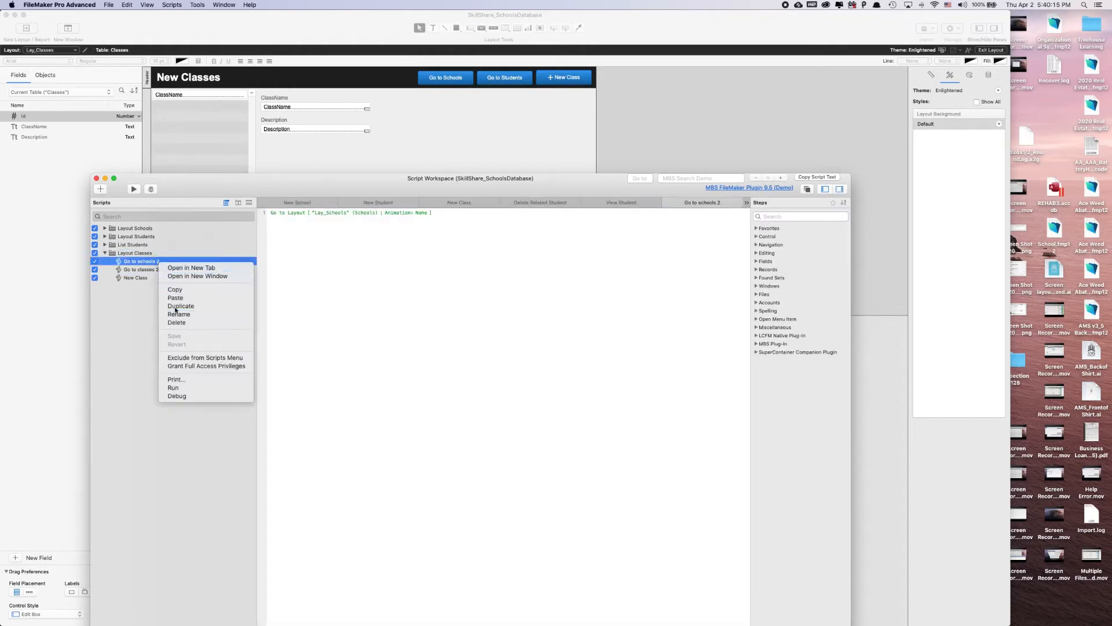
click(176, 314)
click(165, 263)
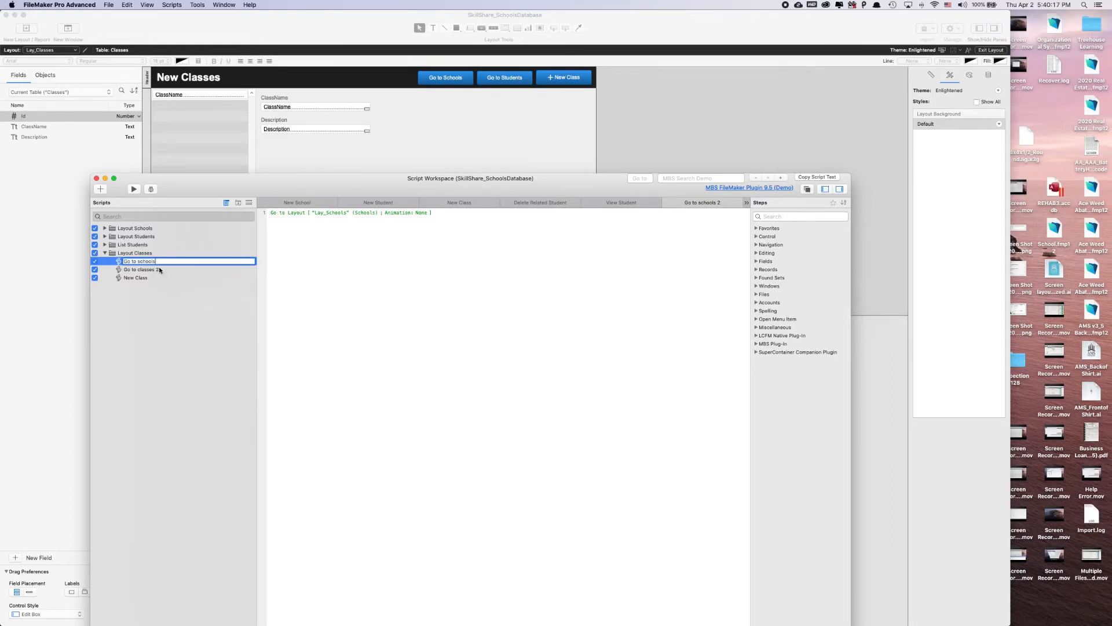
key(Return)
click(160, 270)
right_click(160, 269)
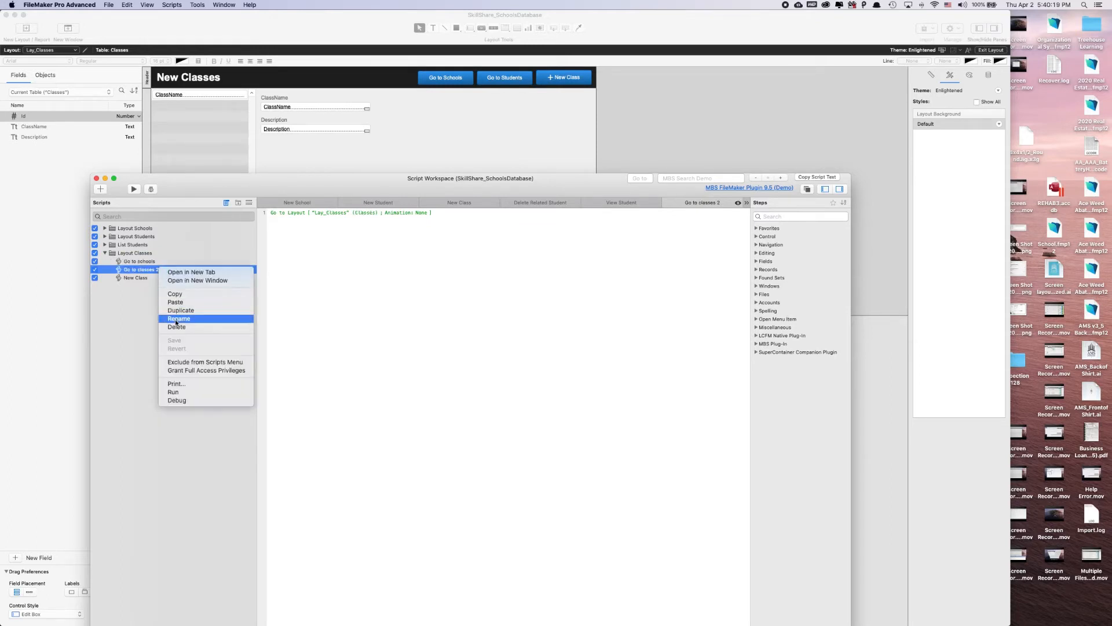
click(177, 318)
click(166, 270)
key(BackSpace)
key(Return)
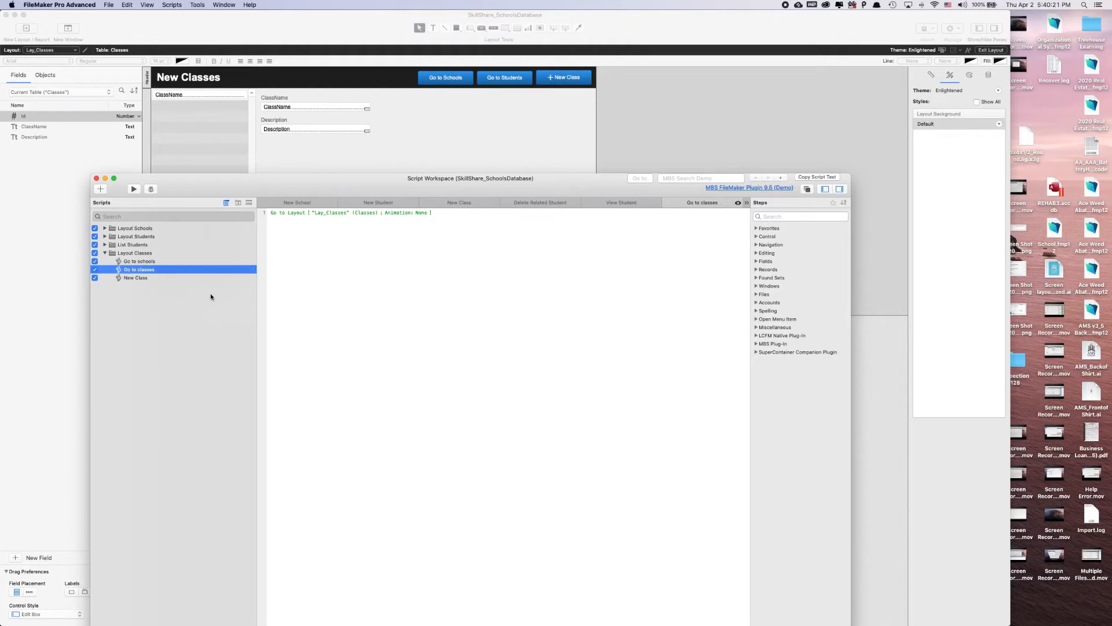
click(428, 323)
click(472, 145)
double_click(513, 85)
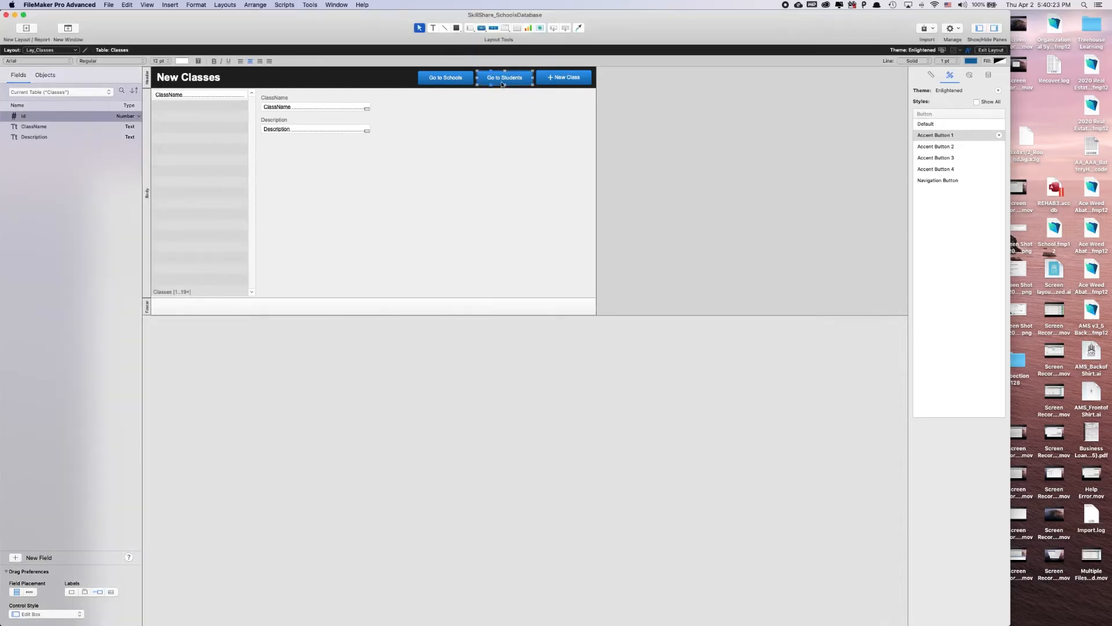
click(615, 142)
click(588, 159)
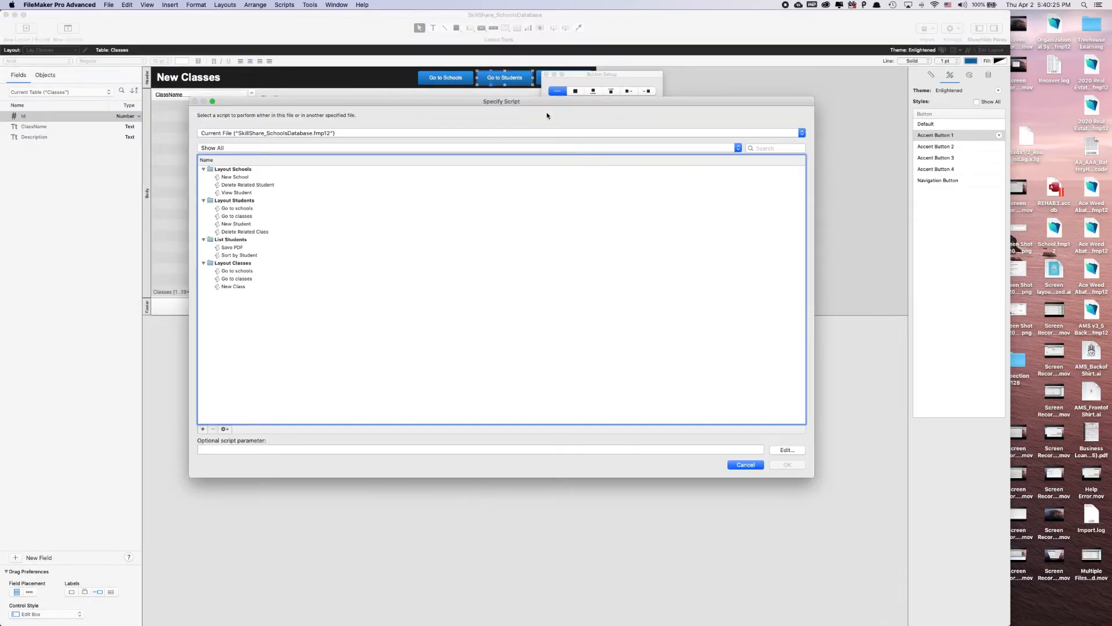
click(250, 271)
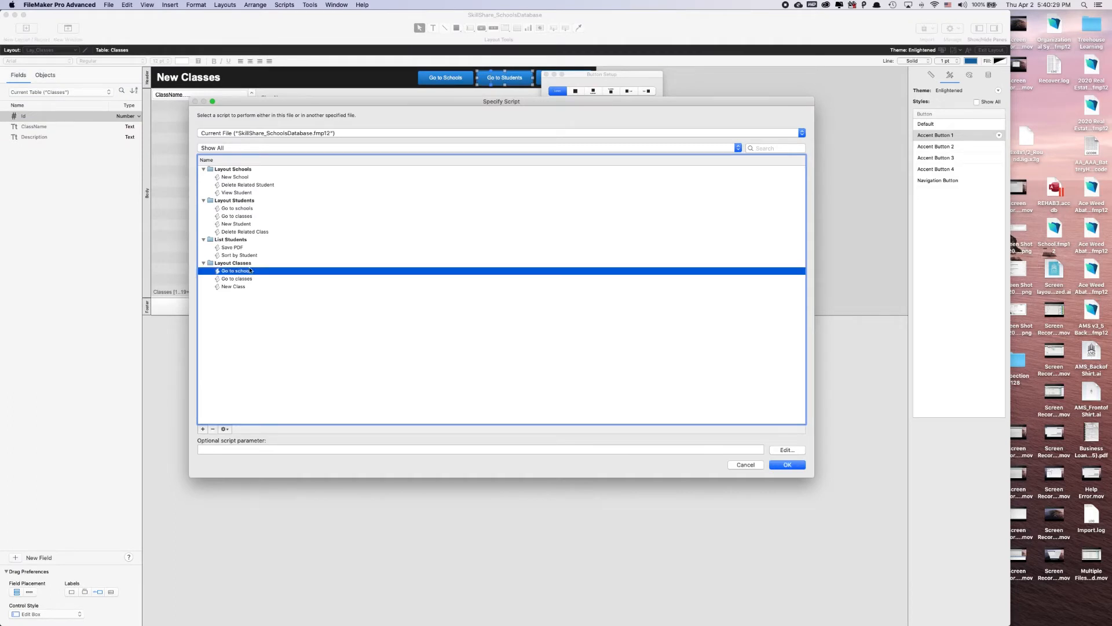
click(731, 464)
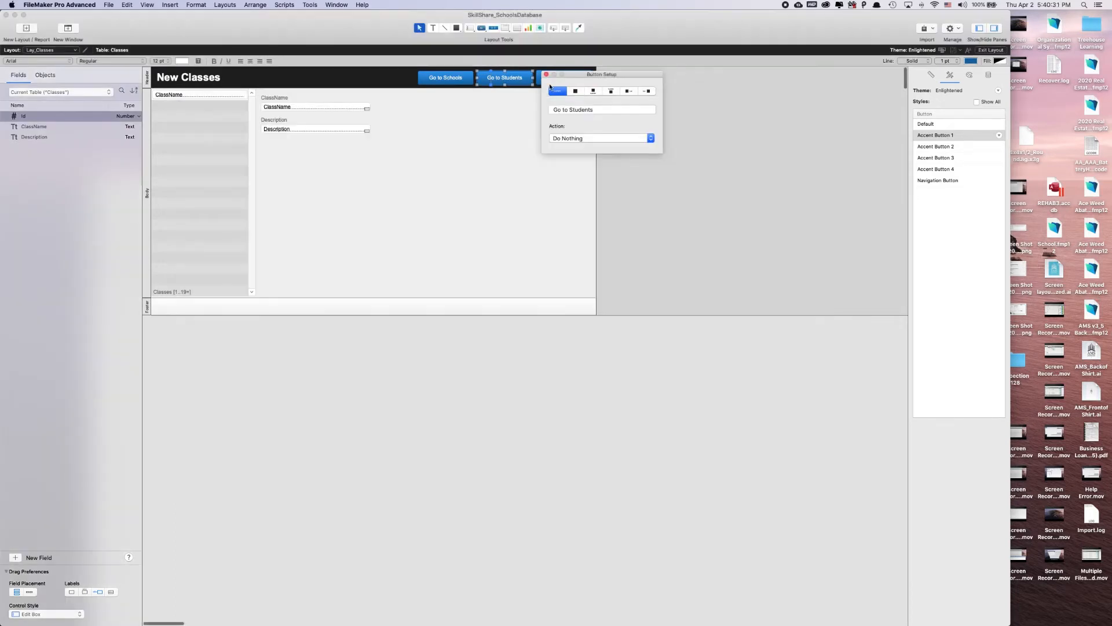
click(513, 164)
Reopen the Script Workspace and rename the "Go to schools" script in Layout Classes as "Go to Students"
key(super+shift+s)
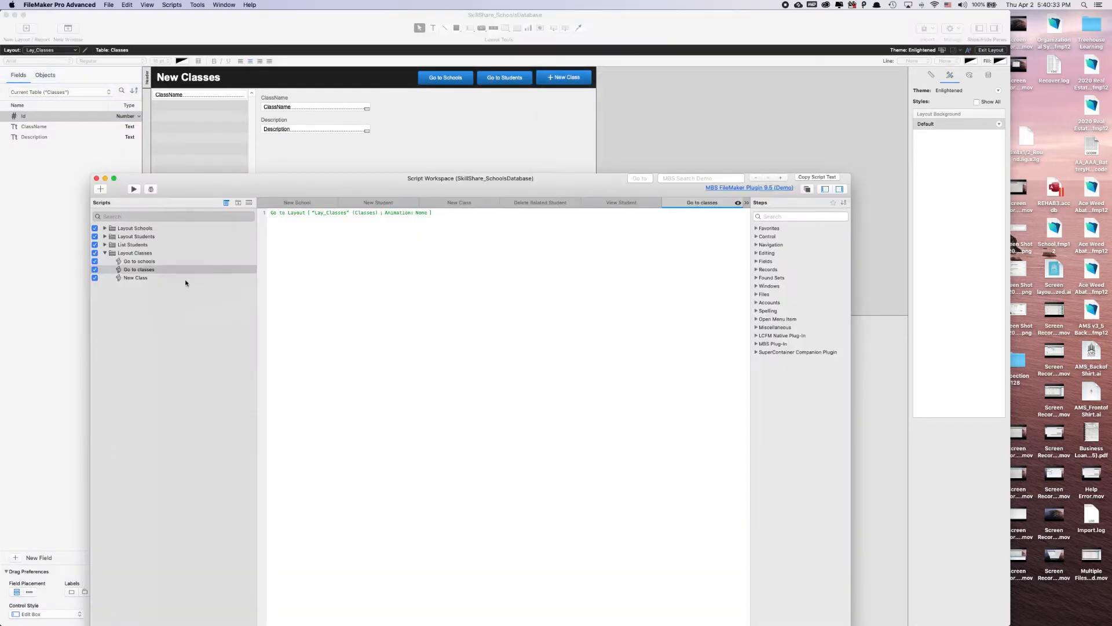
right_click(152, 261)
click(165, 311)
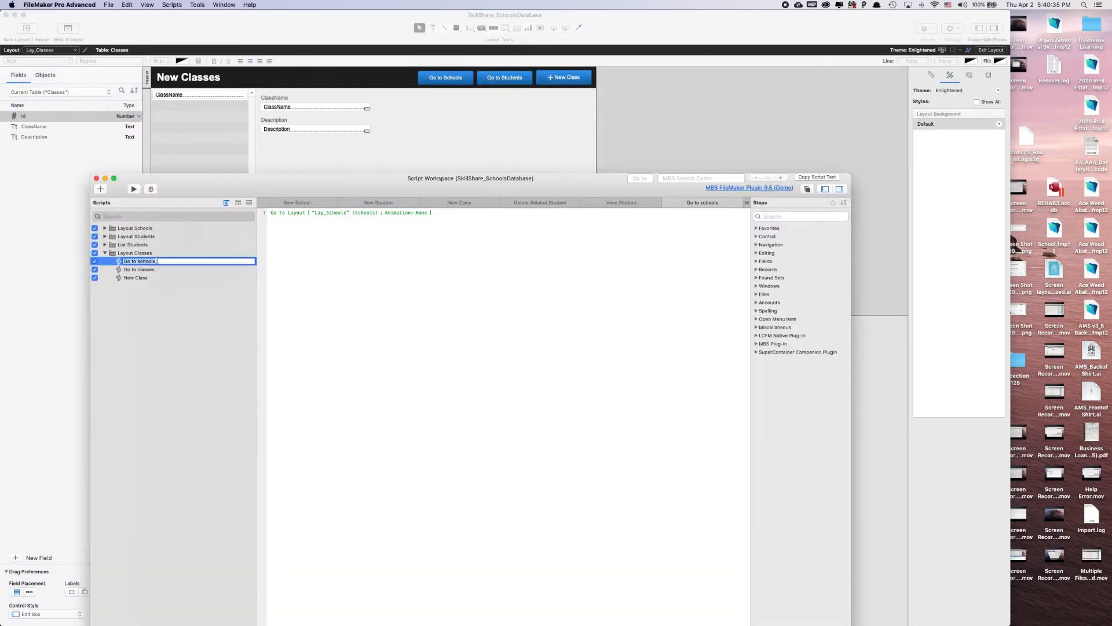
click(158, 259)
key(Delete)
key(Delete)
key(Delete)
key(Delete)
key(Delete)
key(Delete)
text(Students)
key(Return)
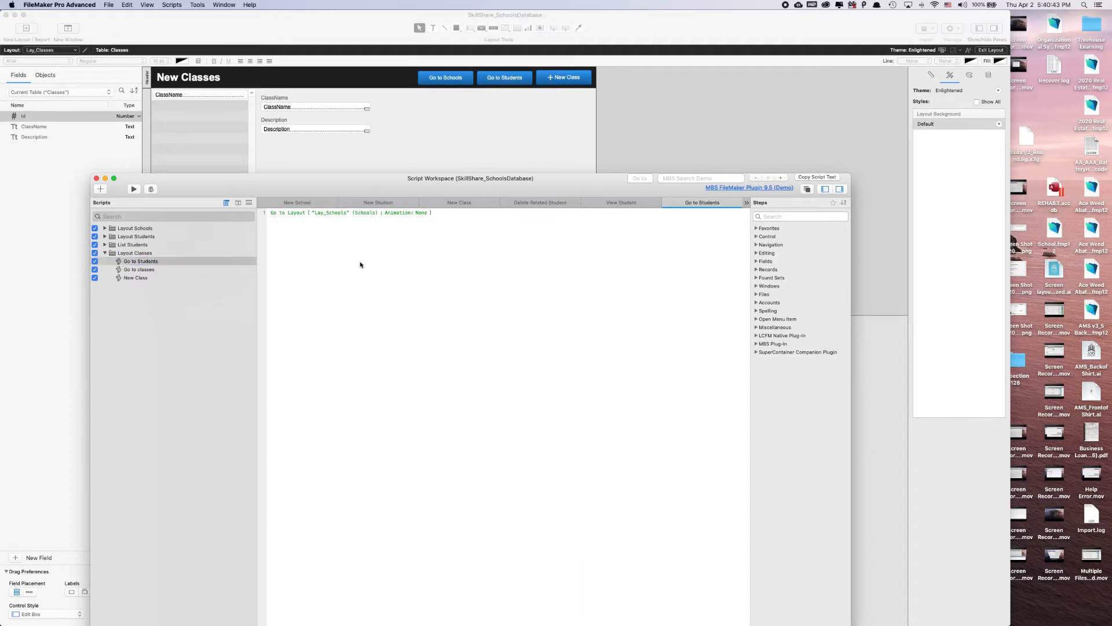
Set the Go to Layout step of the "Go to Students" script to Lay_Students and save the script
click(338, 213)
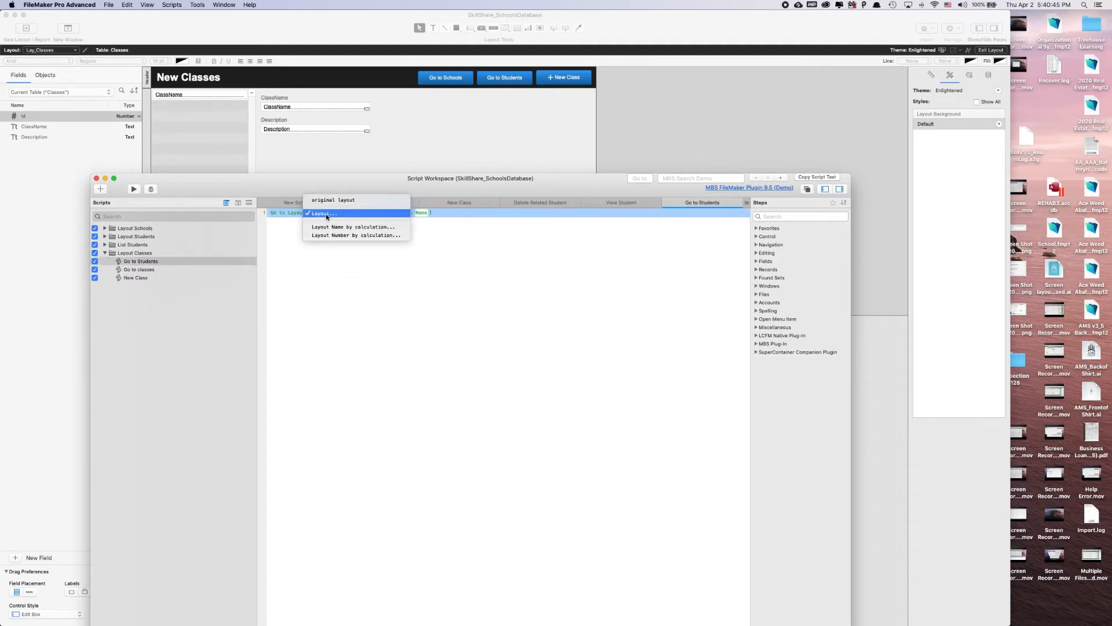
click(328, 213)
double_click(662, 185)
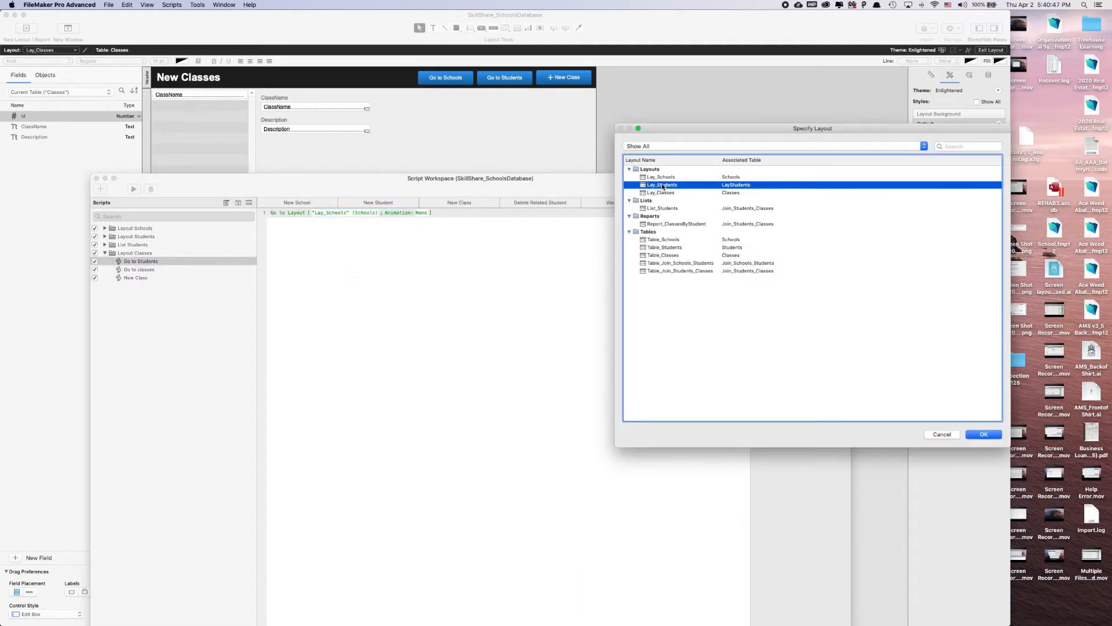
key(super+s)
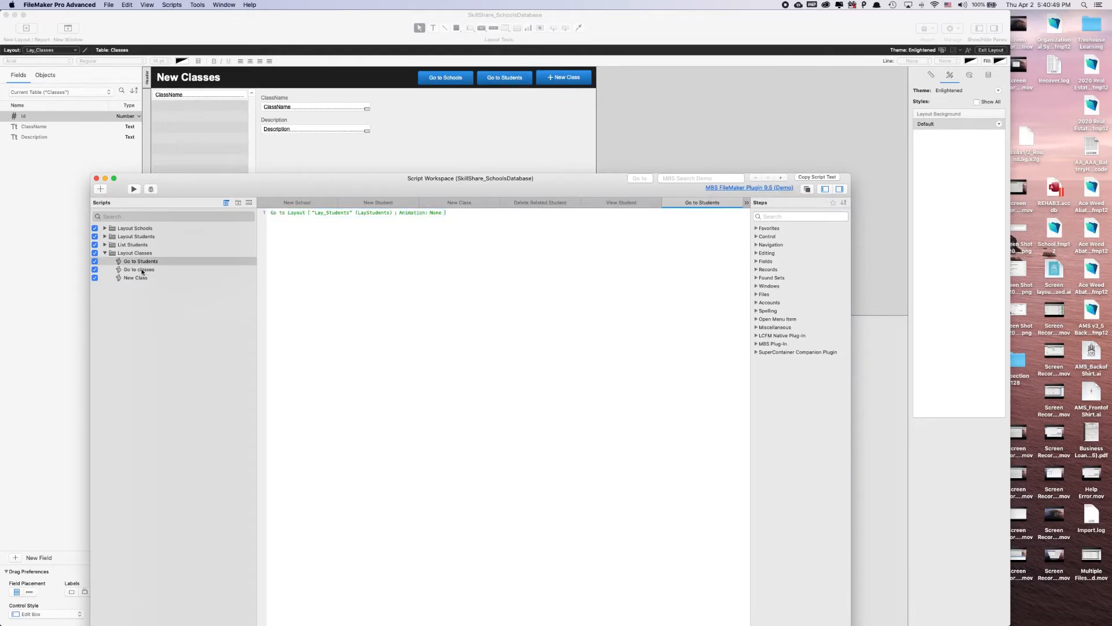
Rename the "Go to classes" script in Layout Classes as "Go to Schools", target it at Lay_Schools, and close the Script Workspace
click(141, 270)
right_click(153, 269)
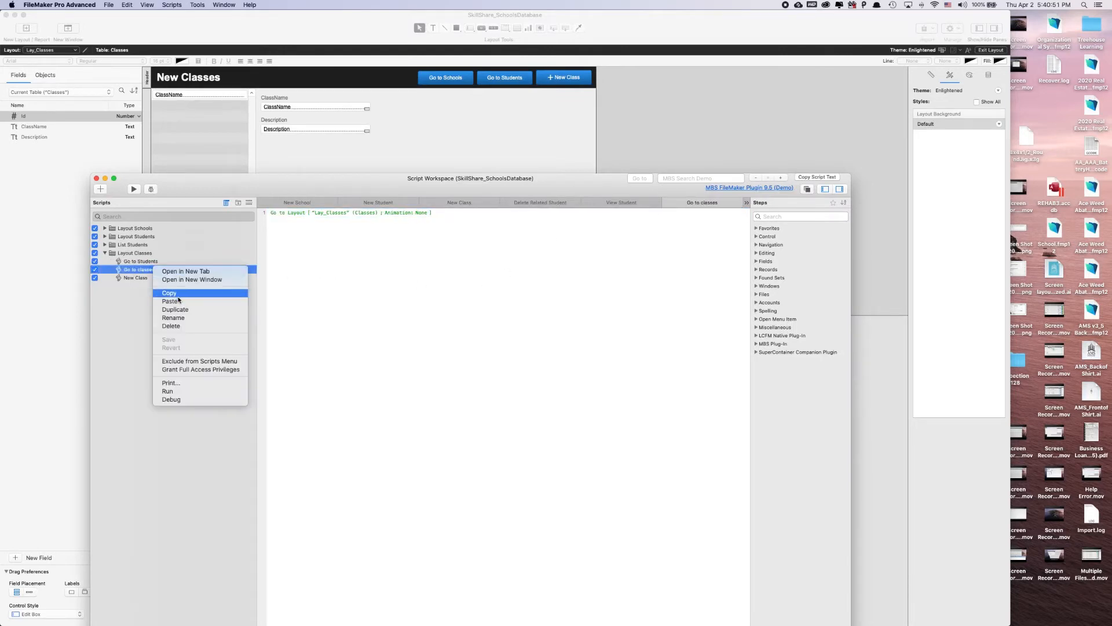
click(223, 302)
click(166, 271)
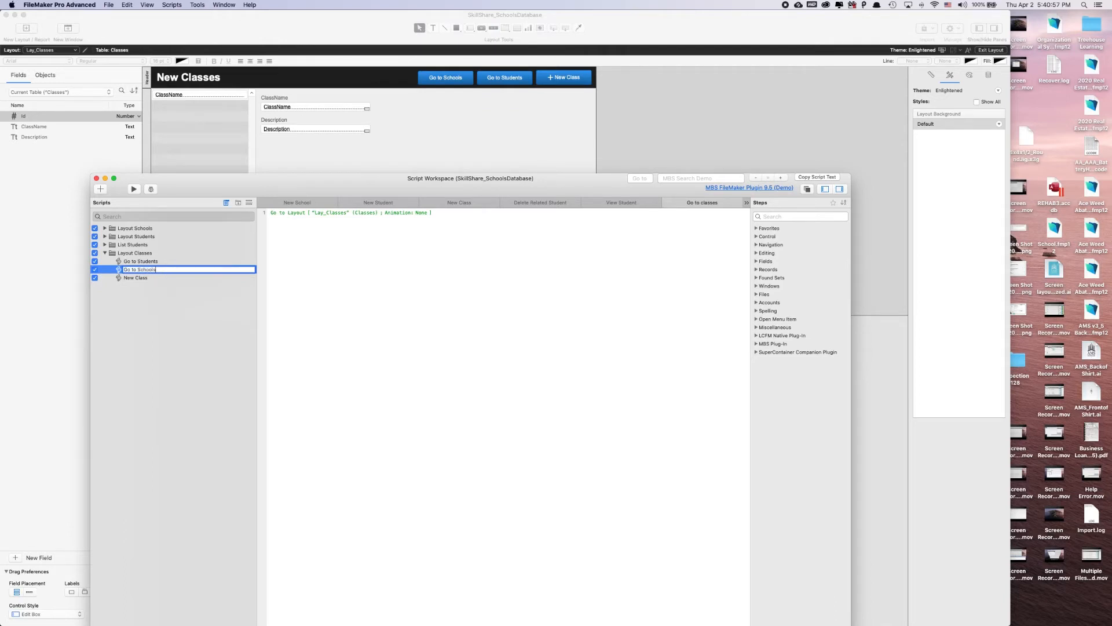
key(Return)
click(317, 212)
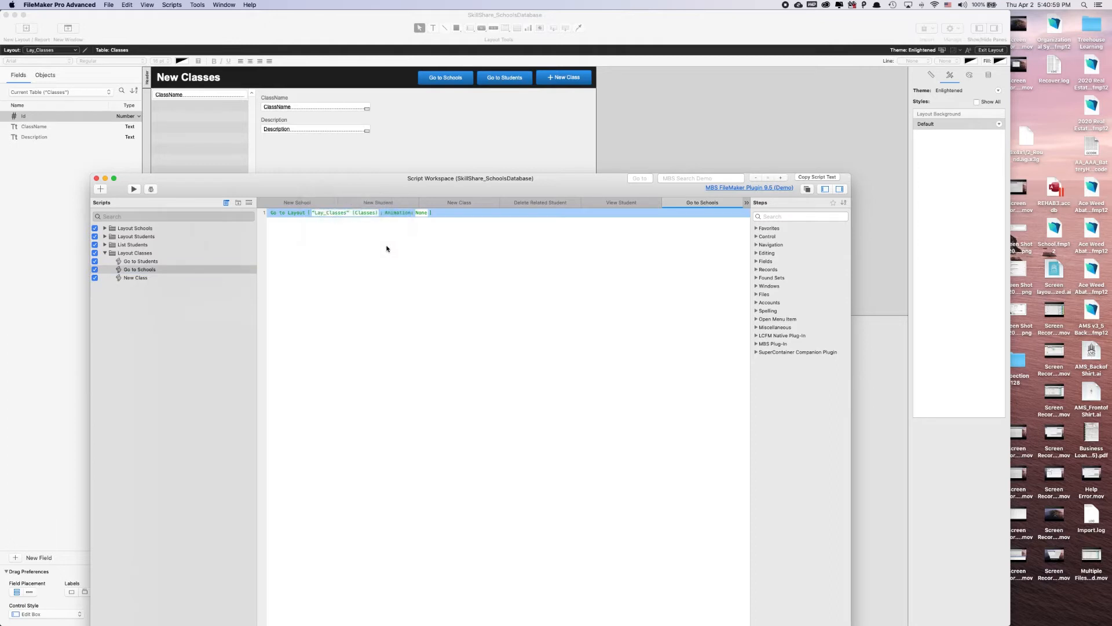
double_click(666, 179)
key(super+w)
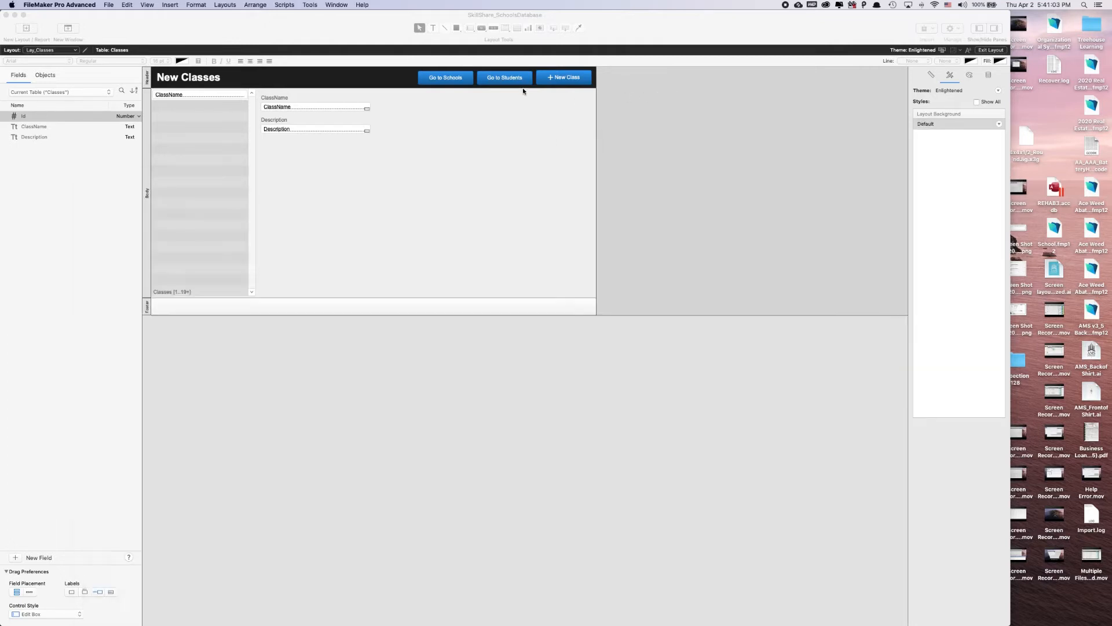
Set the Go to Students button to perform the Layout Classes "Go to Students" script and close its setup
double_click(510, 80)
click(617, 139)
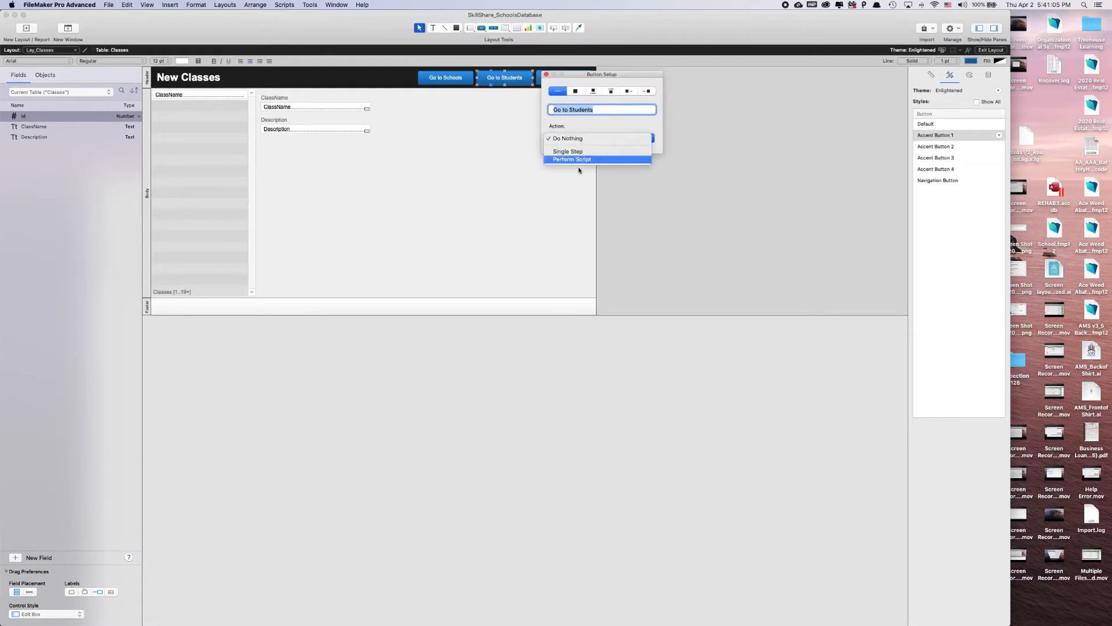
click(579, 160)
click(238, 271)
click(787, 465)
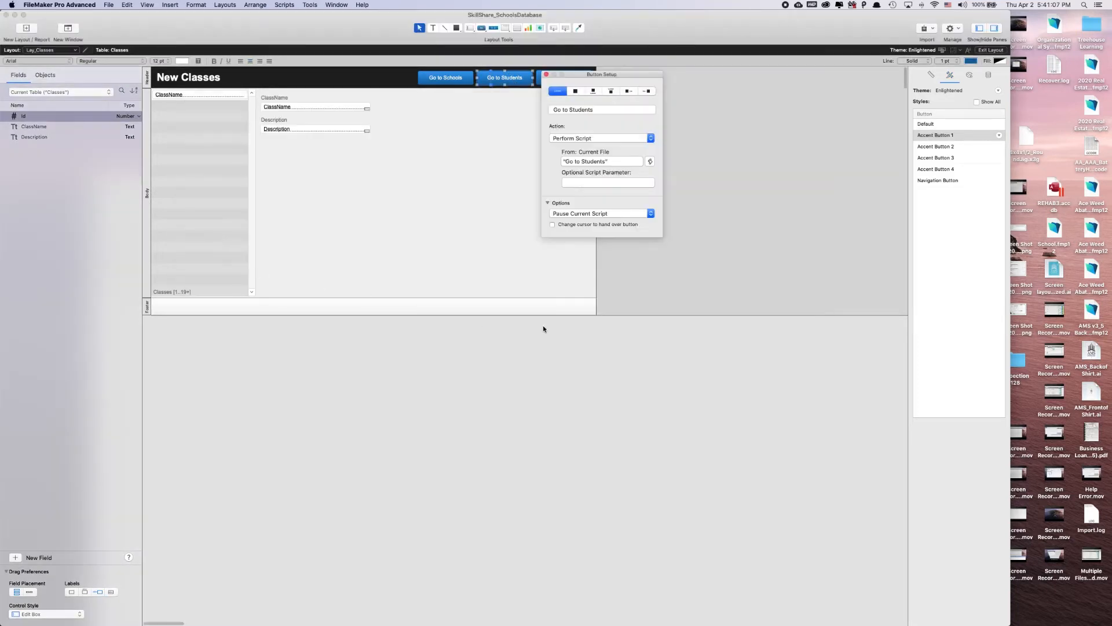
click(512, 246)
Set the Go to Schools button to perform the Layout Classes "Go to Schools" script, then leave layout editing
double_click(445, 77)
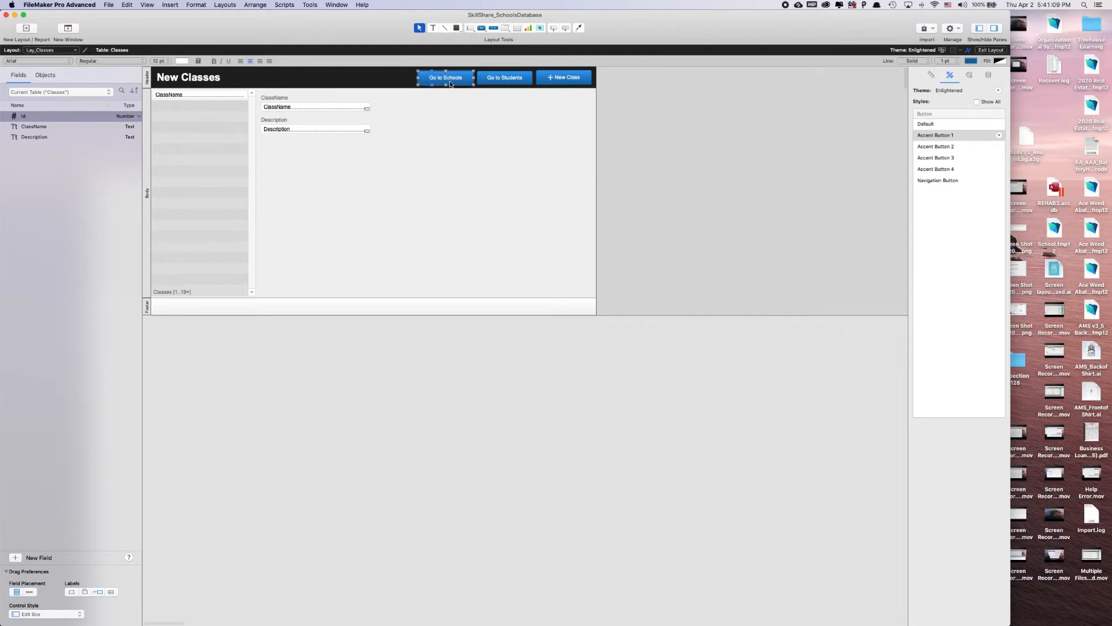
click(529, 139)
click(514, 159)
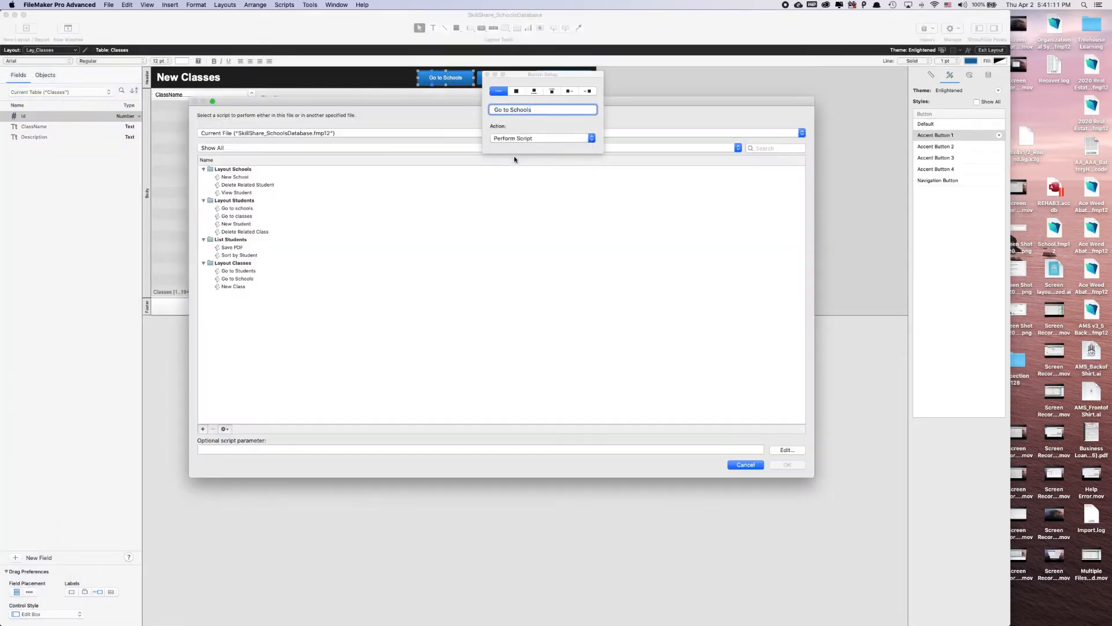
click(239, 278)
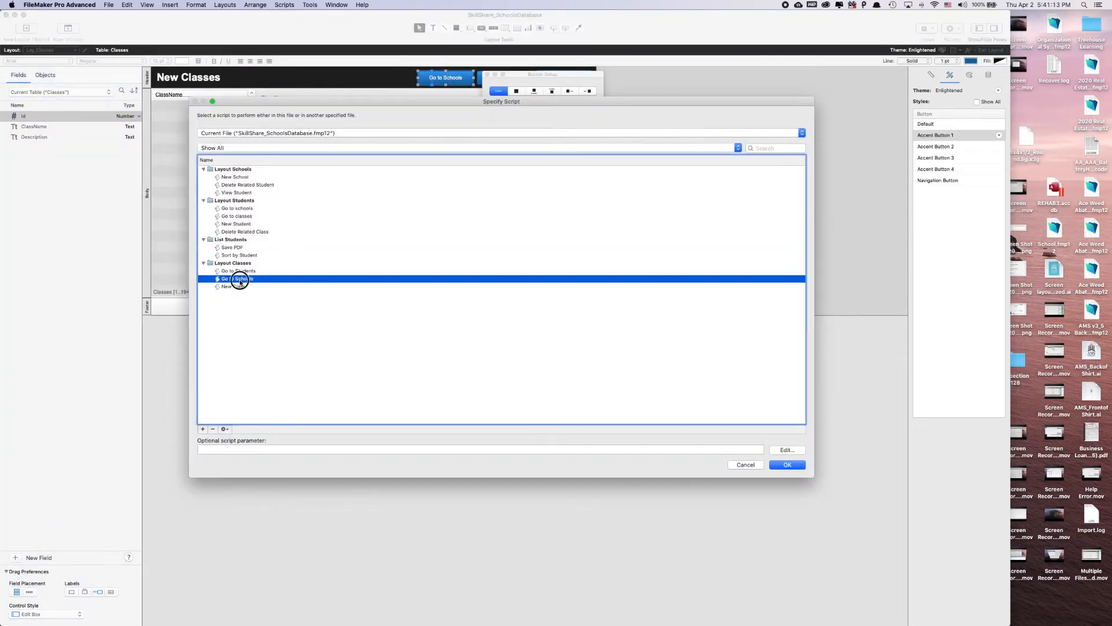
key(Return)
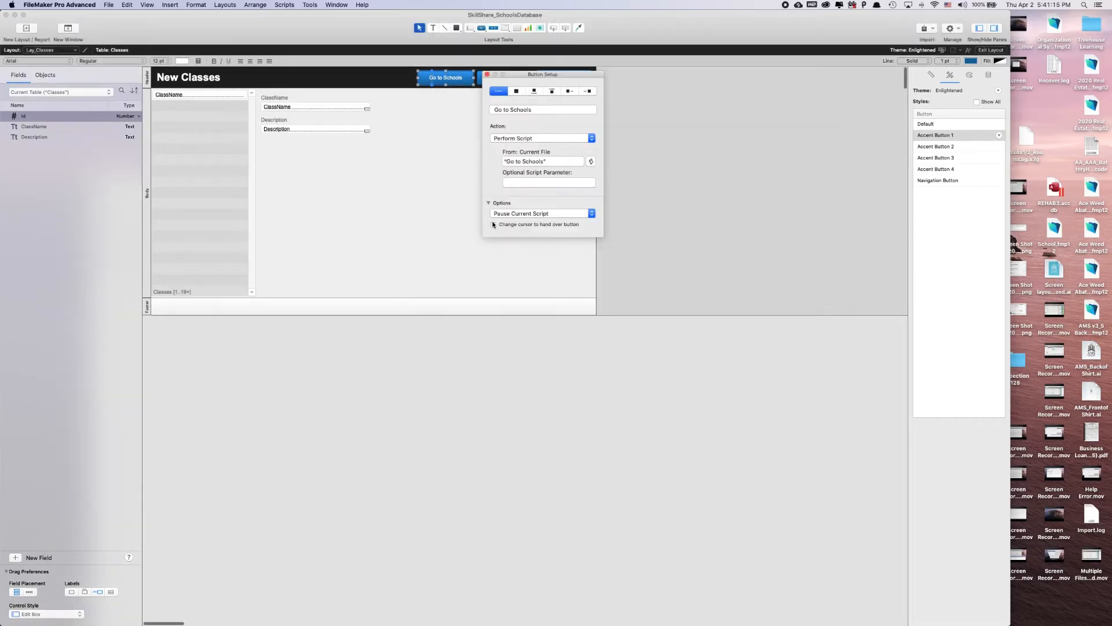
click(489, 74)
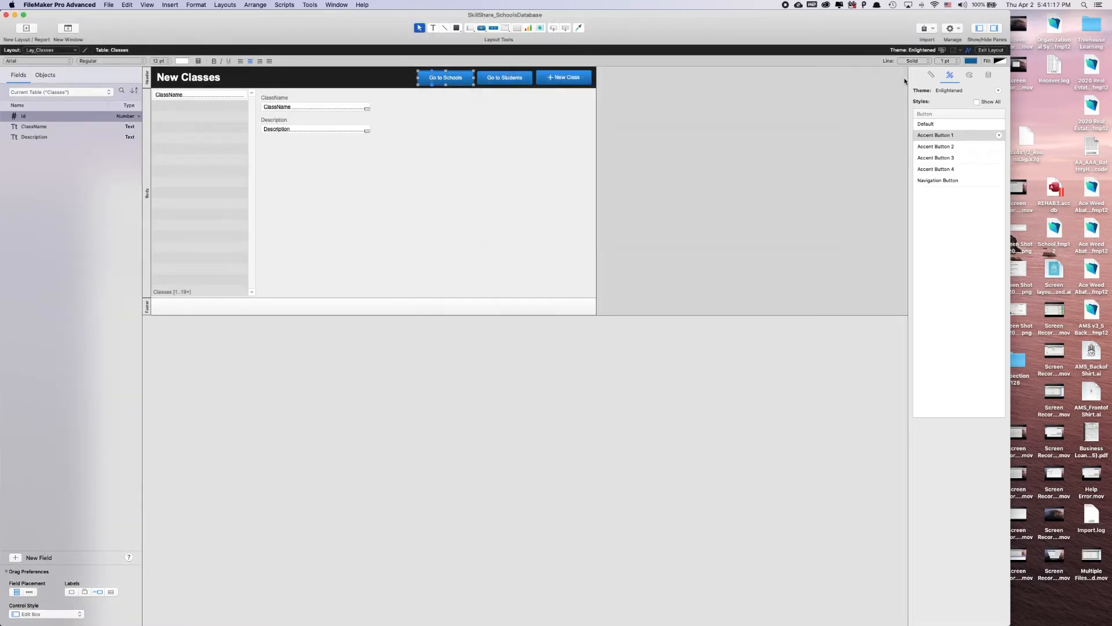
click(991, 50)
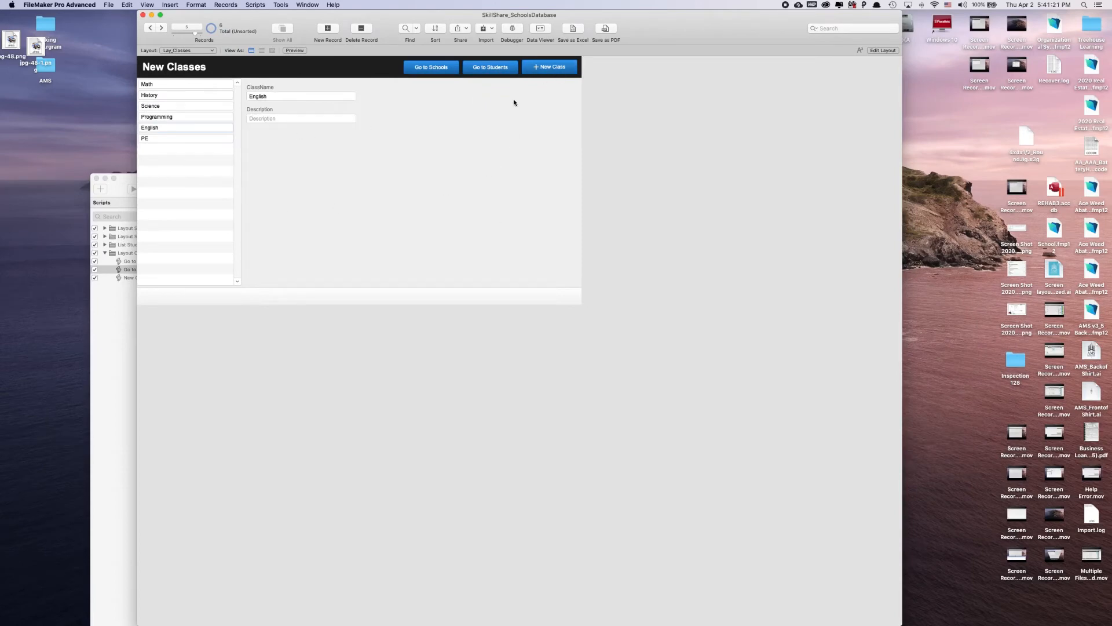
Test the Go to Students button from the Classes layout and look through the student records in the list
click(508, 70)
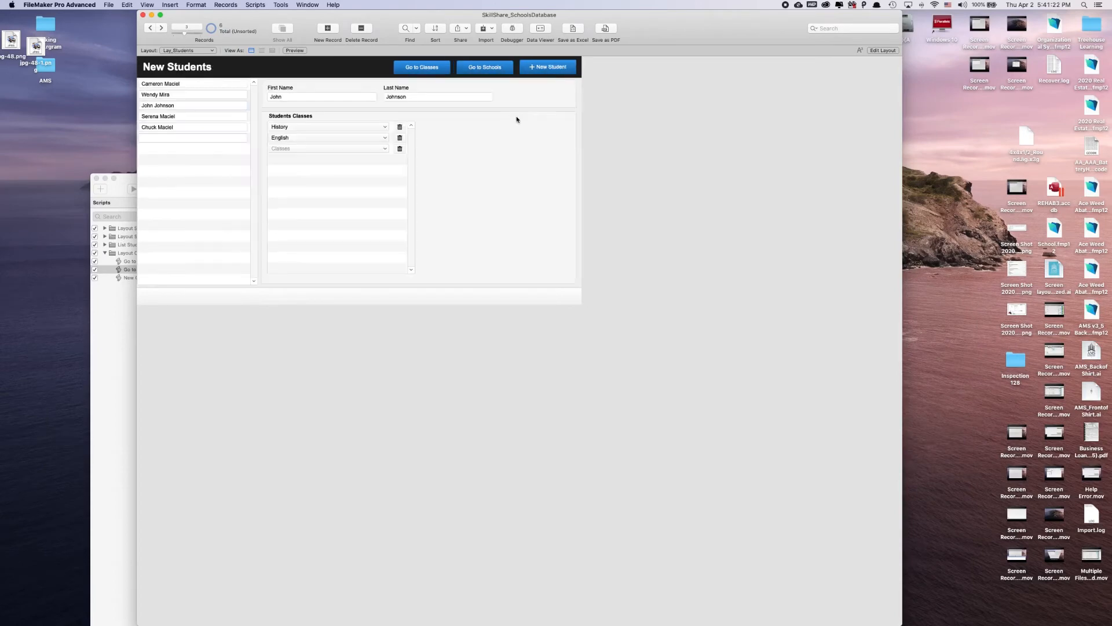
click(243, 93)
click(245, 106)
click(241, 117)
click(242, 126)
click(458, 177)
Test moving from Students to Schools and opening individual students from the school's student portal
click(486, 67)
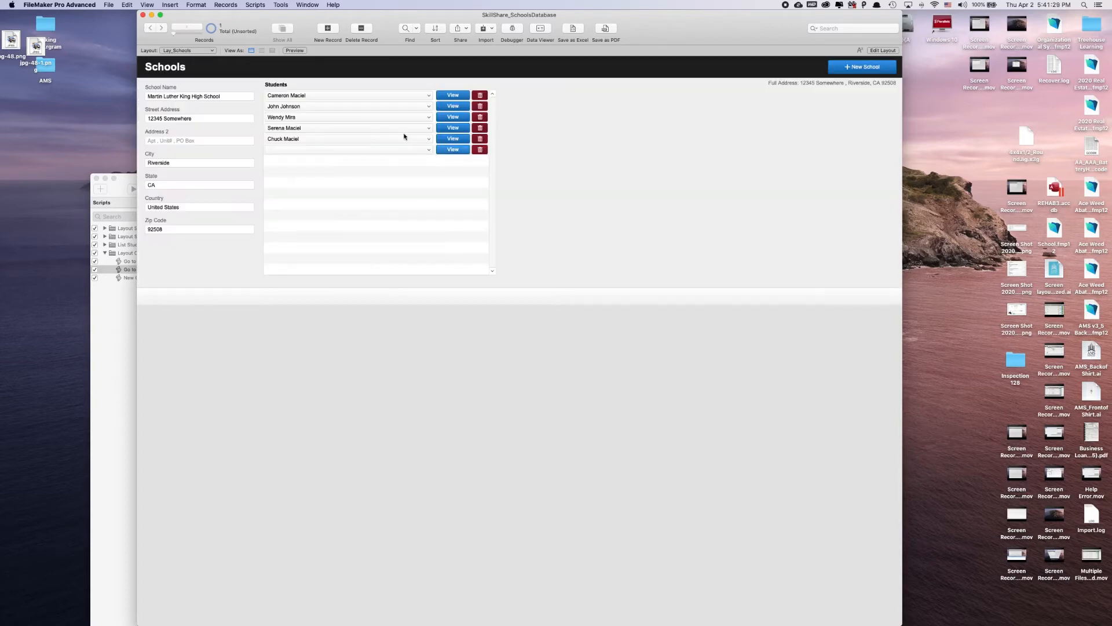
click(453, 119)
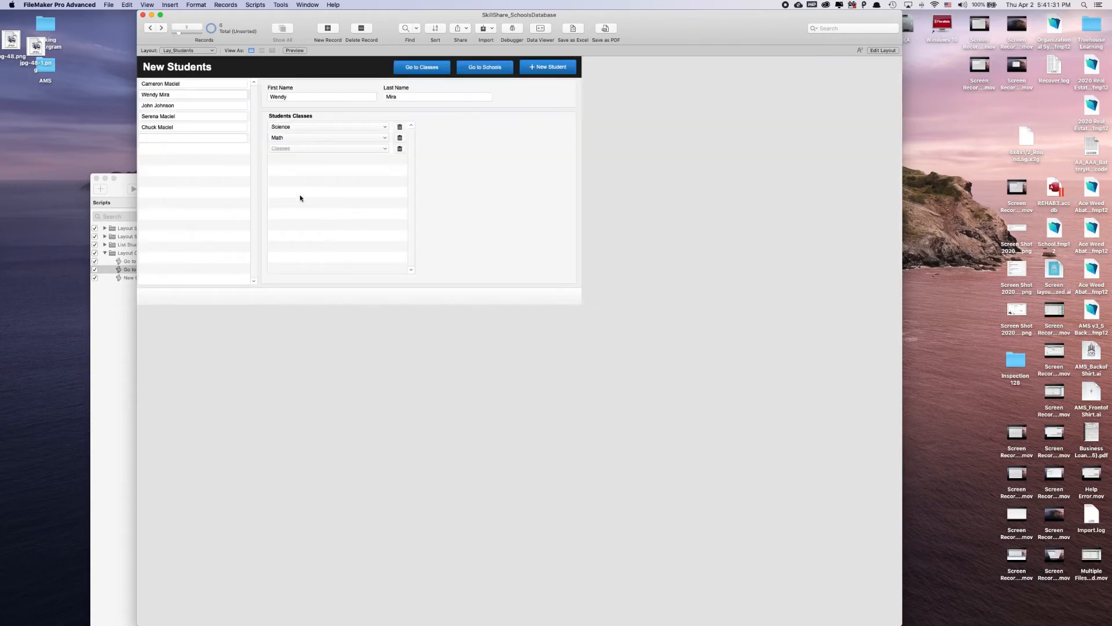
click(484, 67)
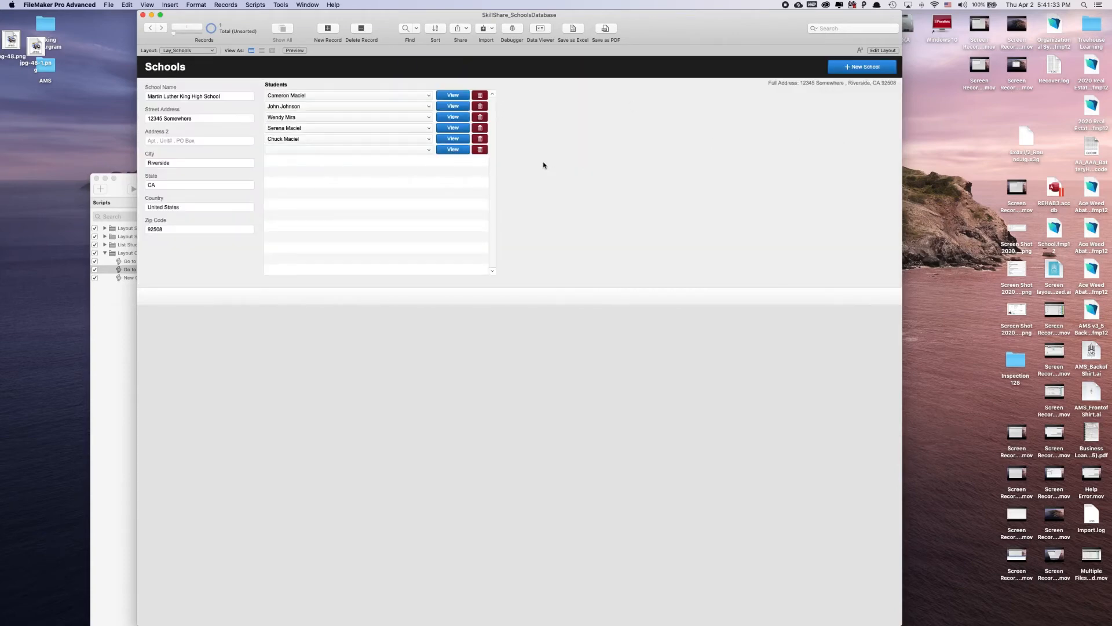
click(449, 94)
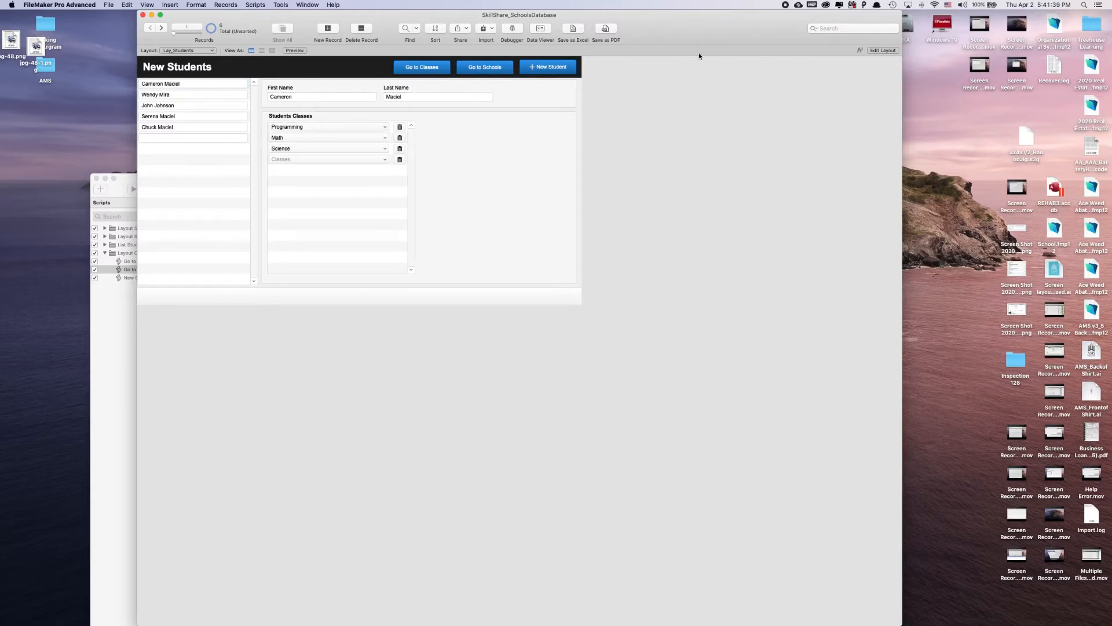
Duplicate the Go to Classes button beside itself in the Lay_Students header and label the copy "List Students"
click(881, 50)
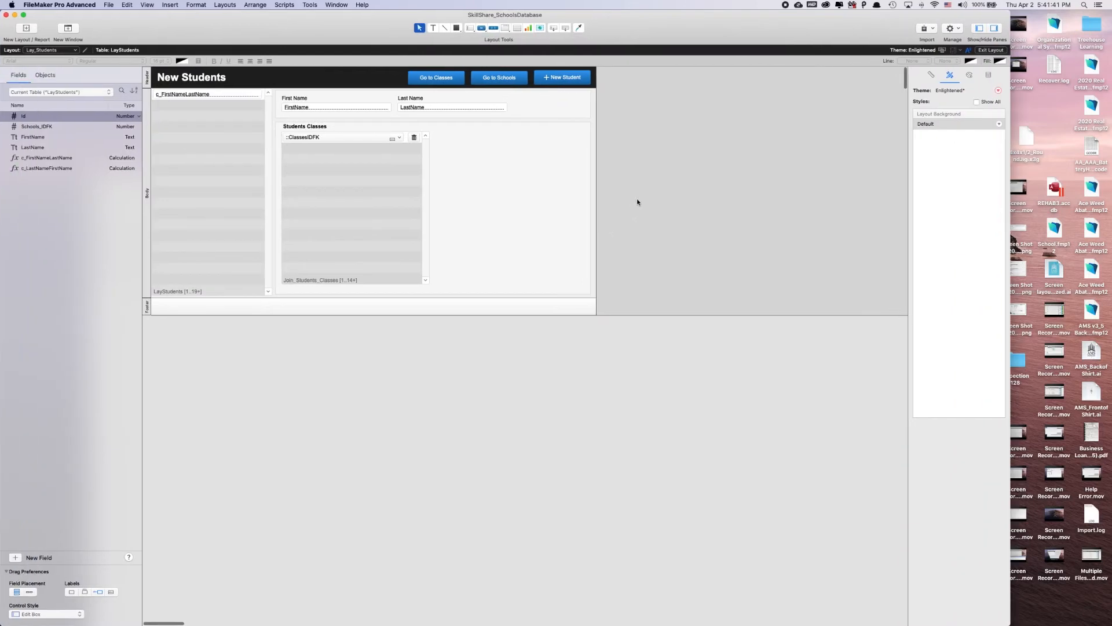
click(443, 80)
drag(444, 80, 388, 80)
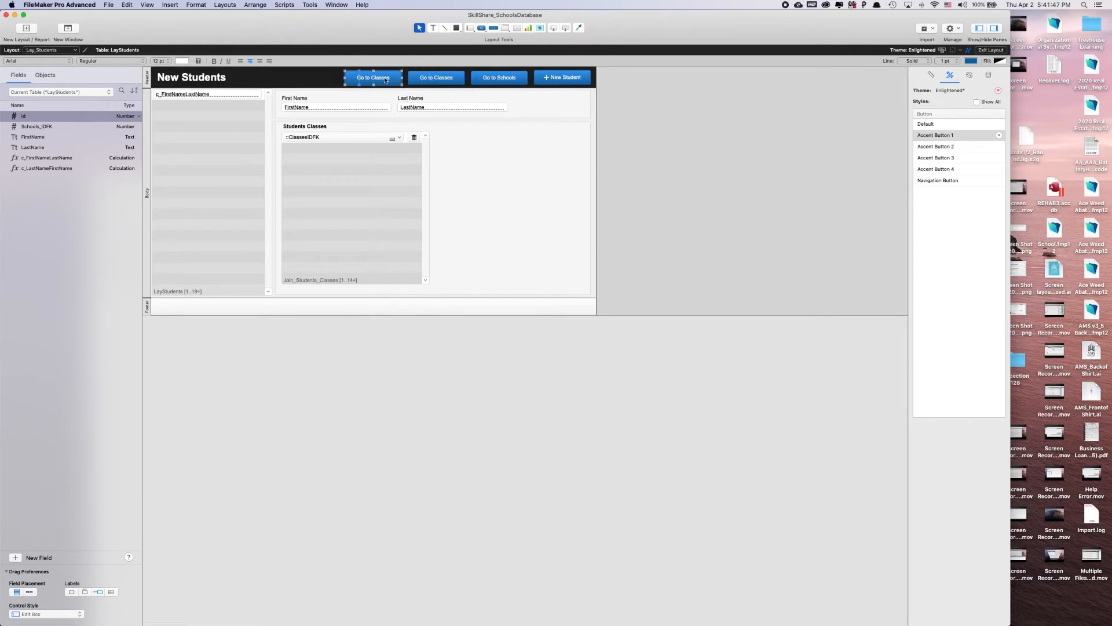
double_click(388, 78)
text(List )
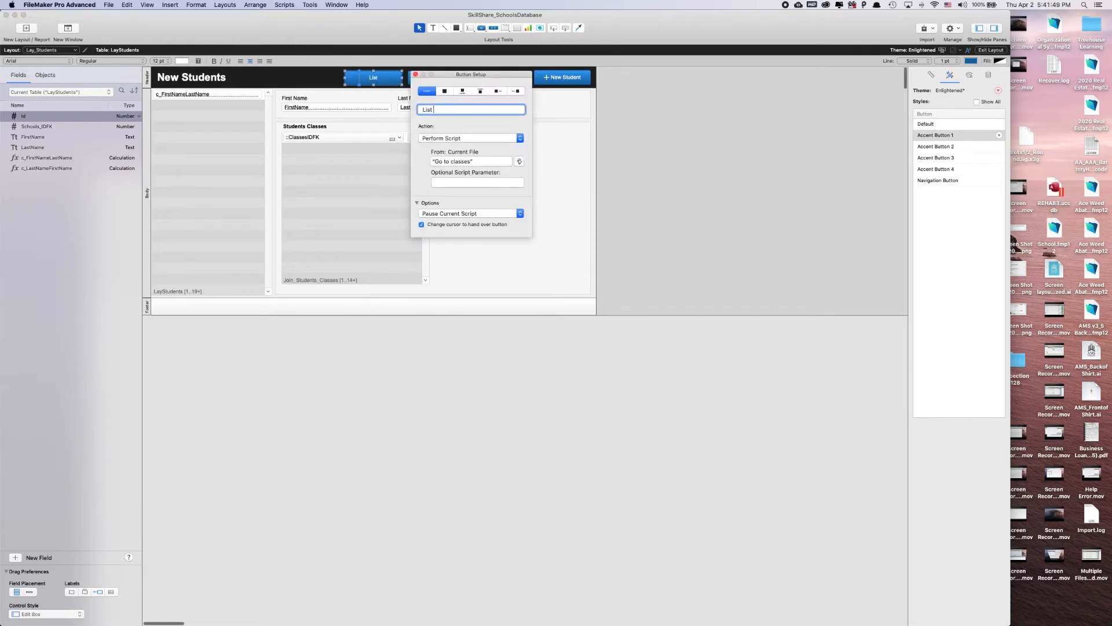
text(Students)
key(super+a)
Create a new script named "List Students" in the Layout Students script folder
key(super+shift+s)
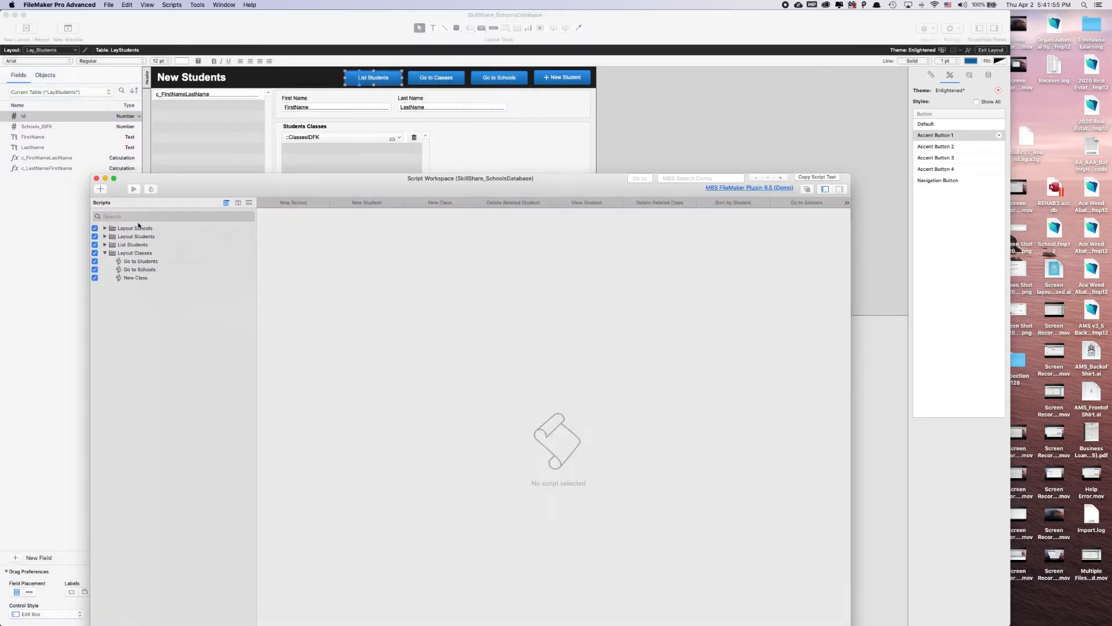
click(105, 237)
click(139, 237)
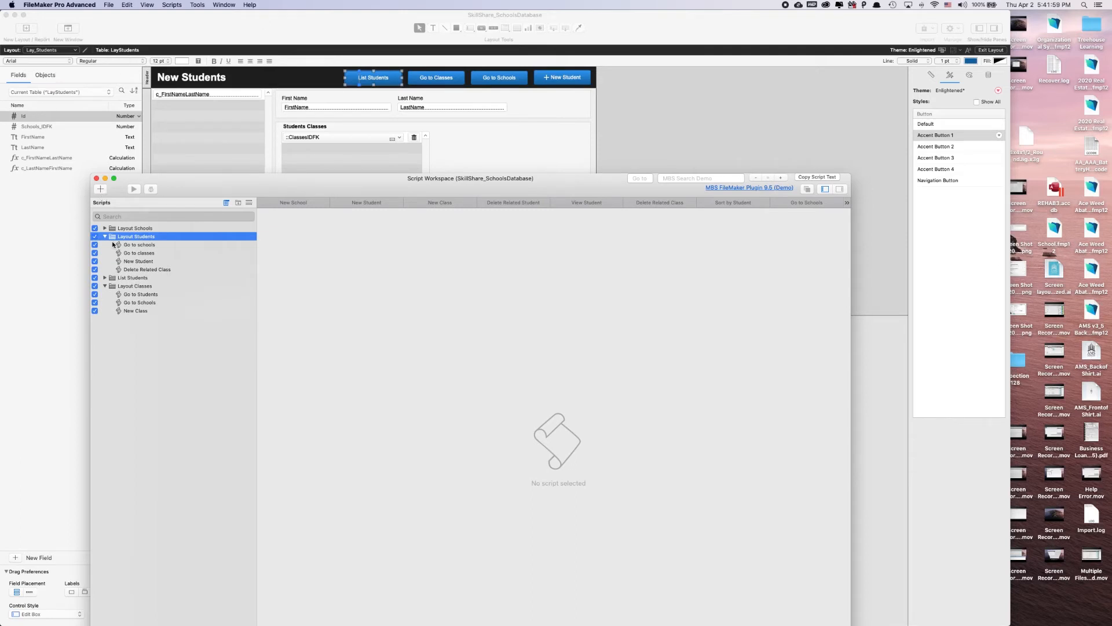
click(100, 189)
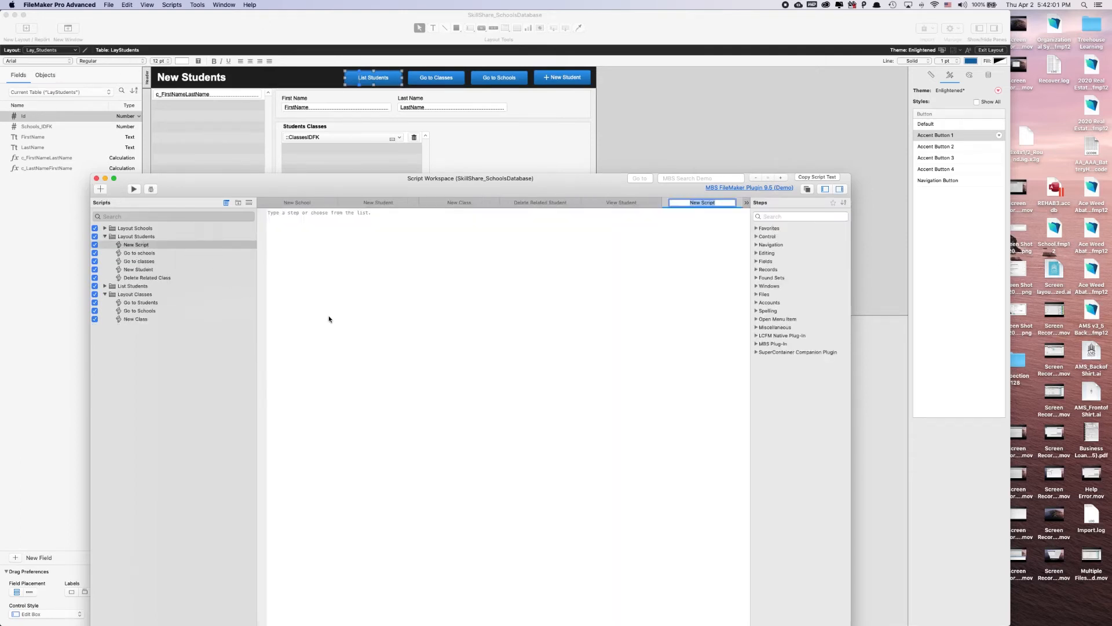
text(List Students)
key(Return)
Add a Go to Layout step targeting List_Students to the List Students script and save the script
text(go t)
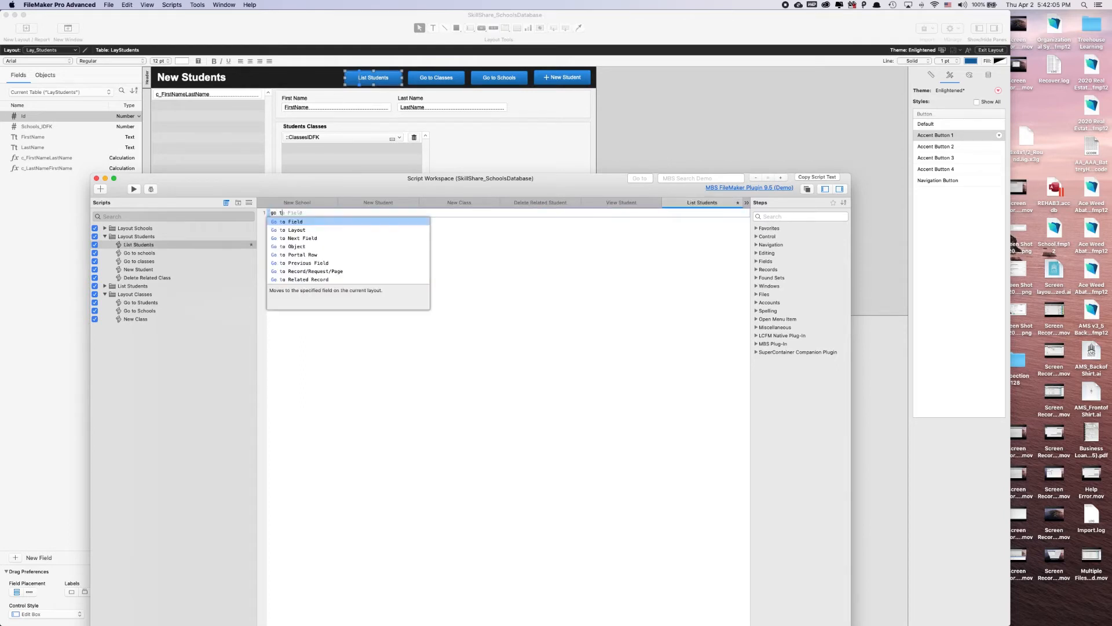
text(o la)
key(Return)
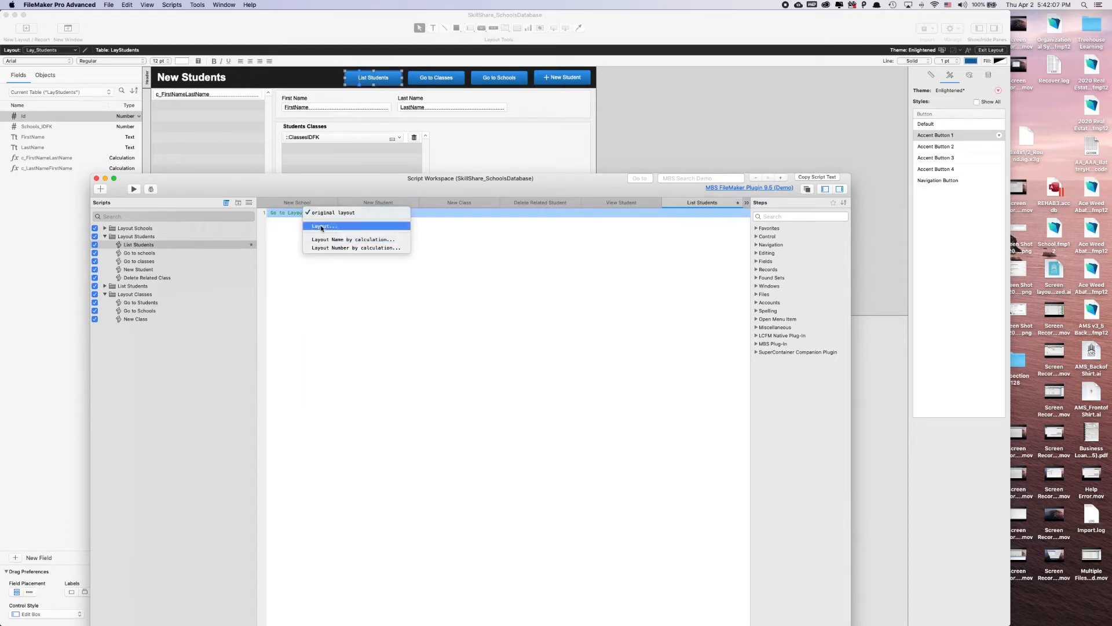
click(322, 226)
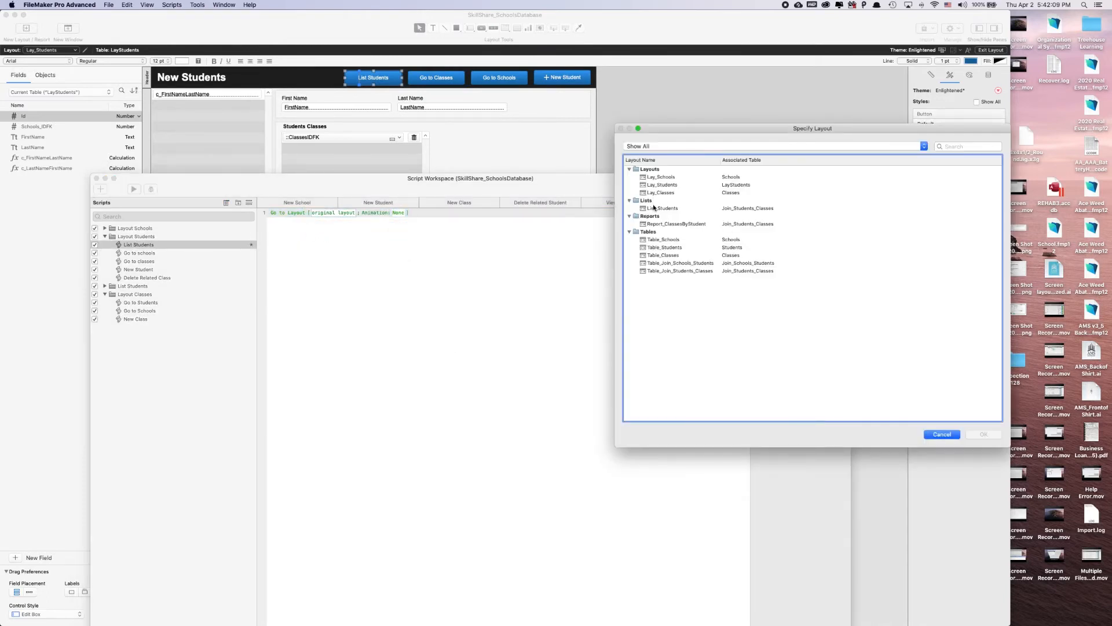
double_click(653, 208)
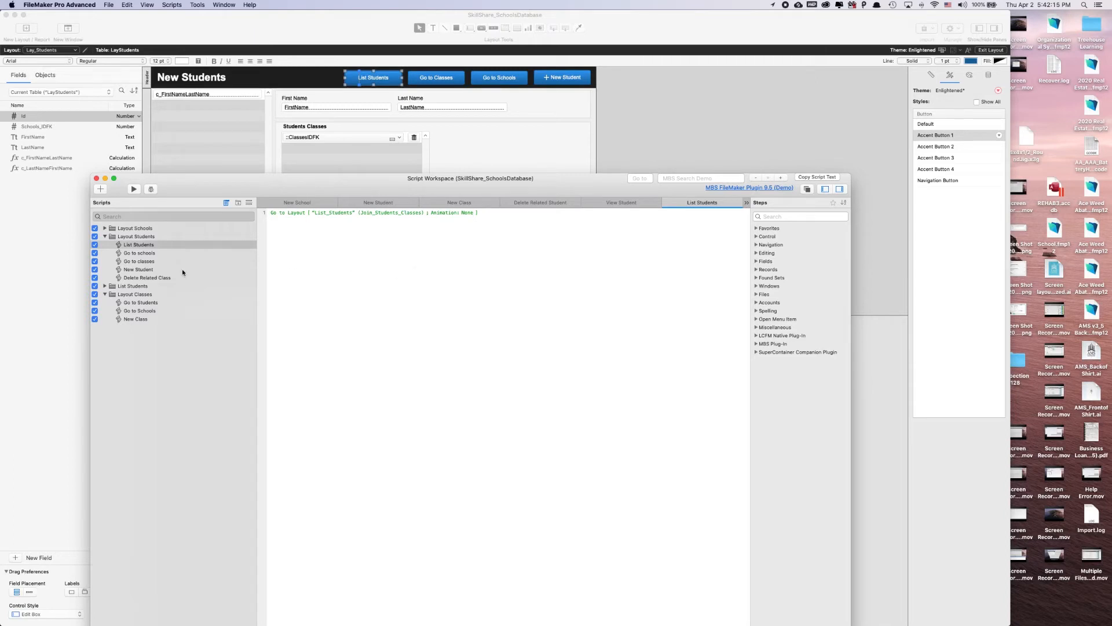
Add a Perform Script step running "Sort by Student" to the List Students script, save it and close the Script Workspace
click(103, 286)
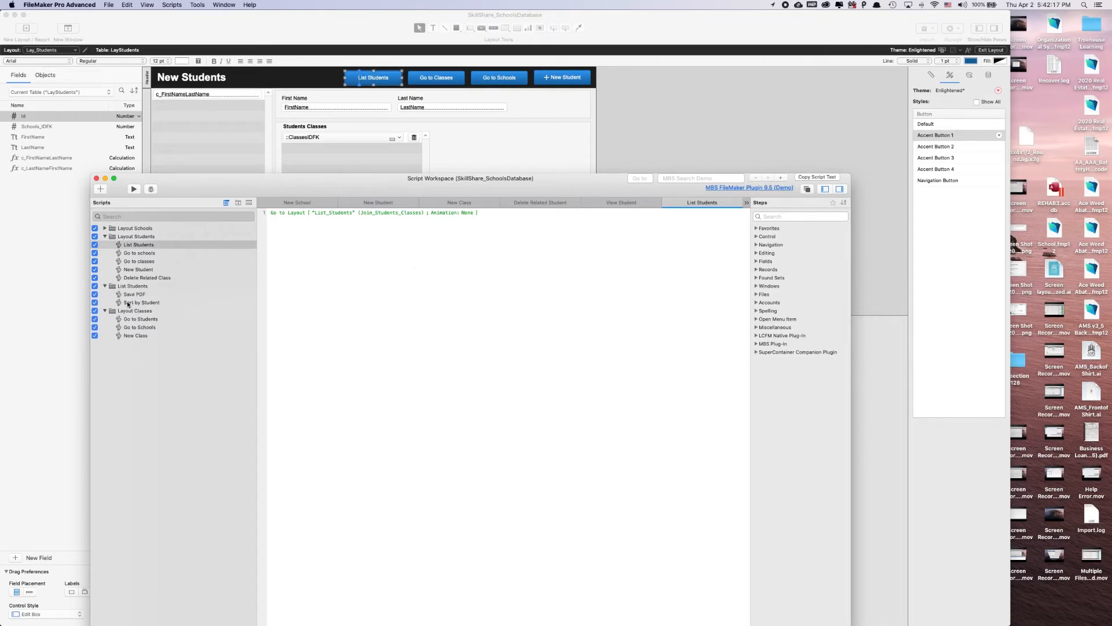
click(133, 303)
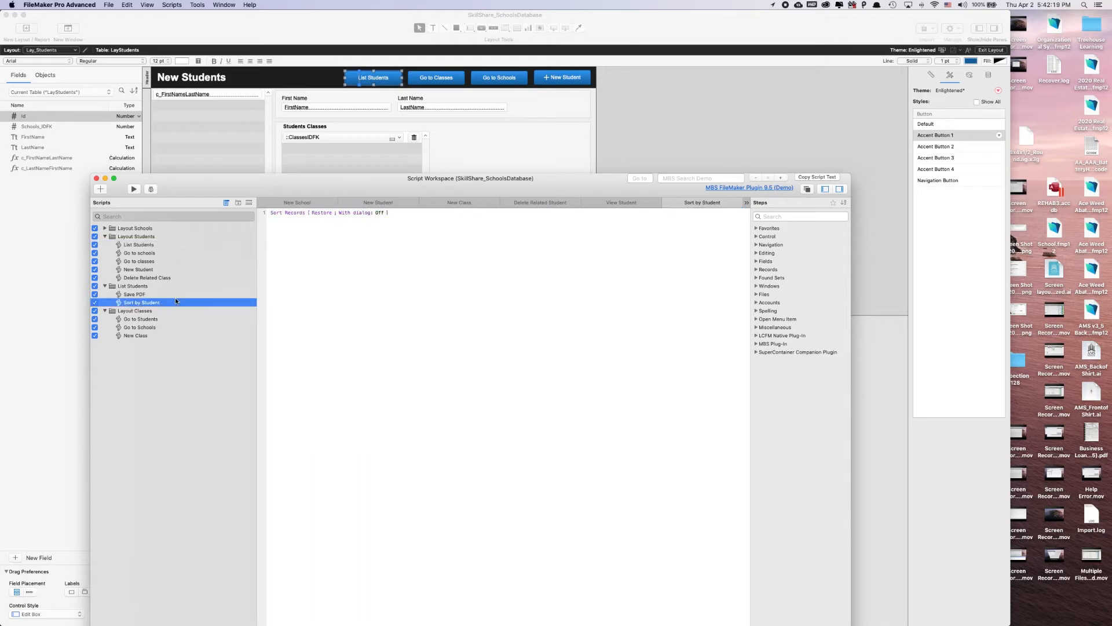
click(135, 245)
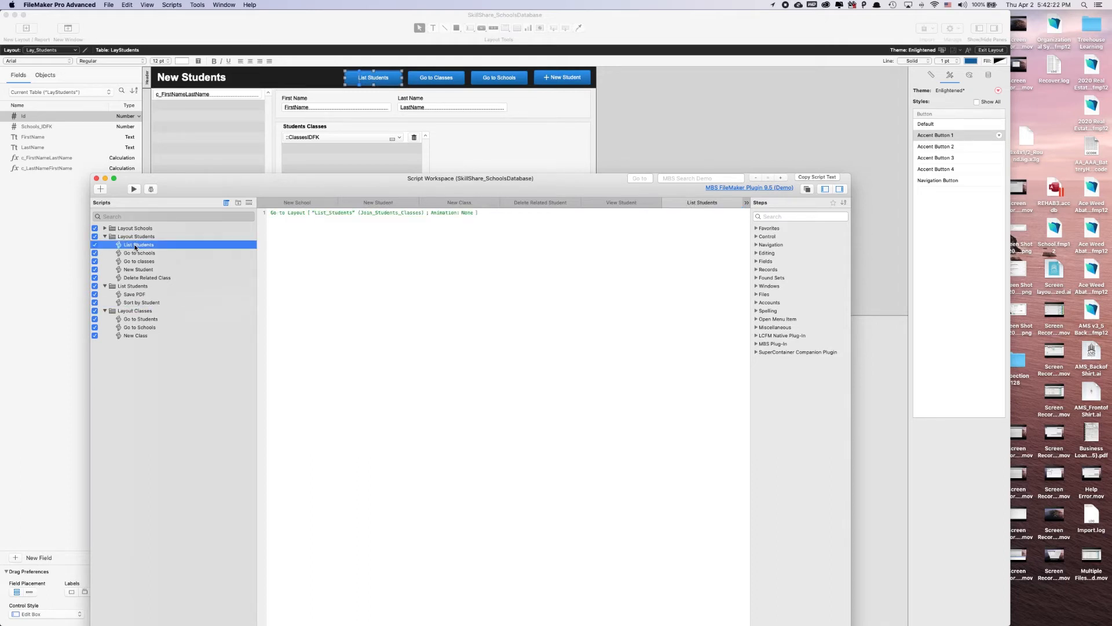
click(415, 283)
text(perf)
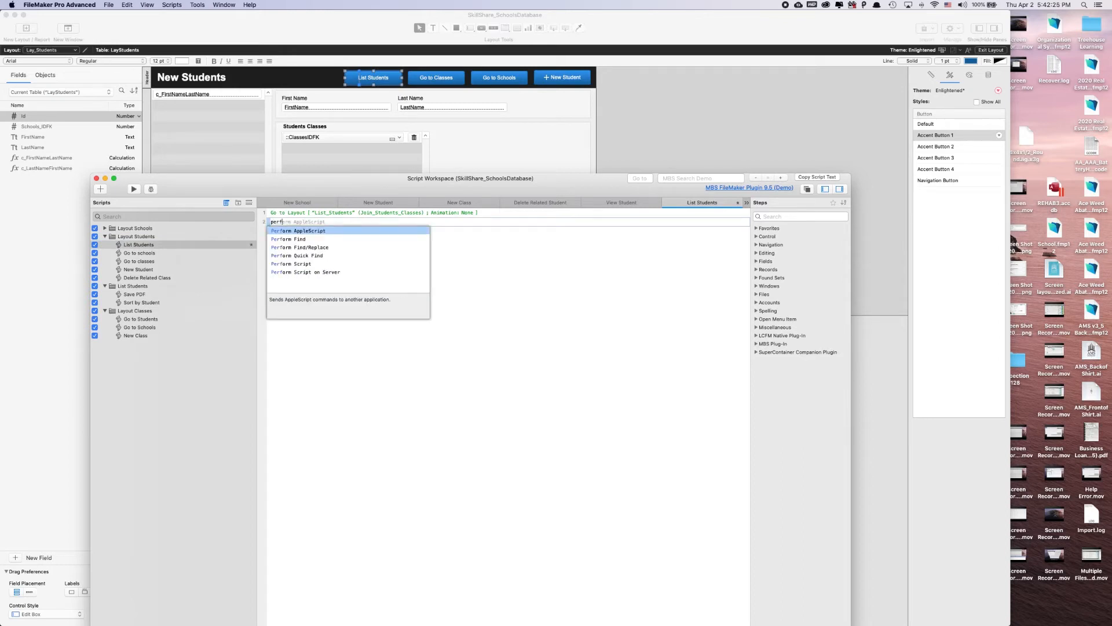
key(Down)
key(Down)
key(Down)
key(Down)
key(Return)
key(Down)
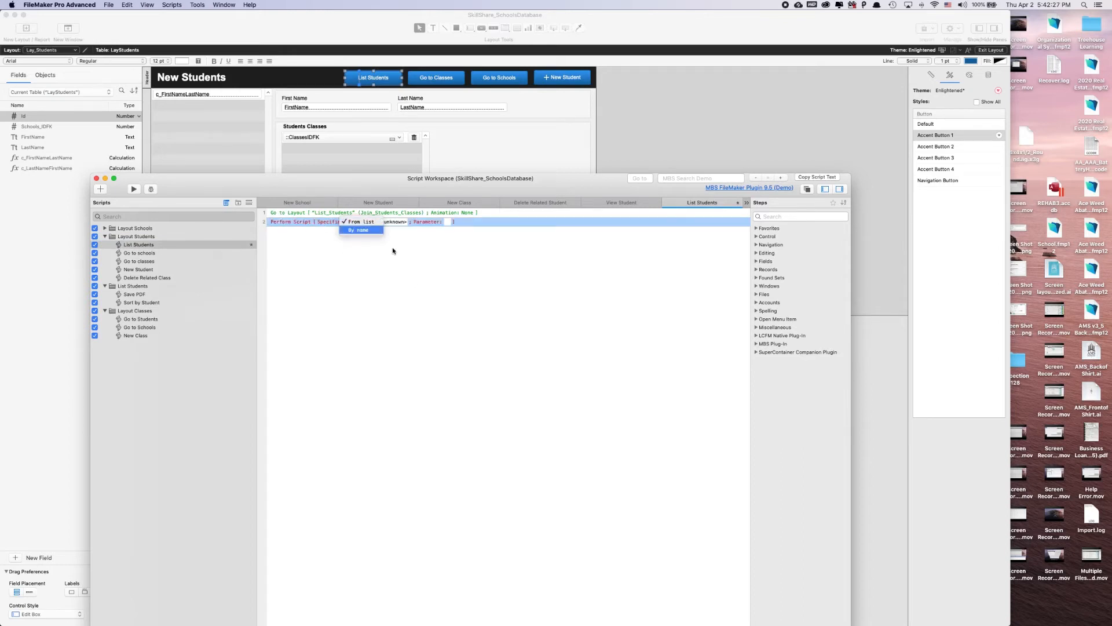
click(395, 221)
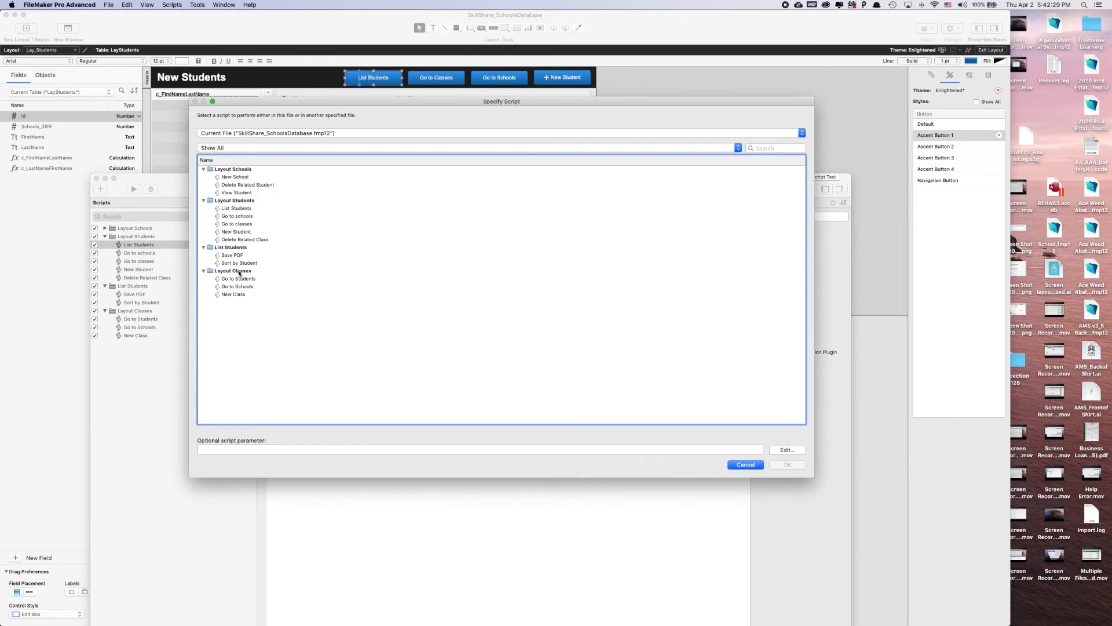
double_click(233, 264)
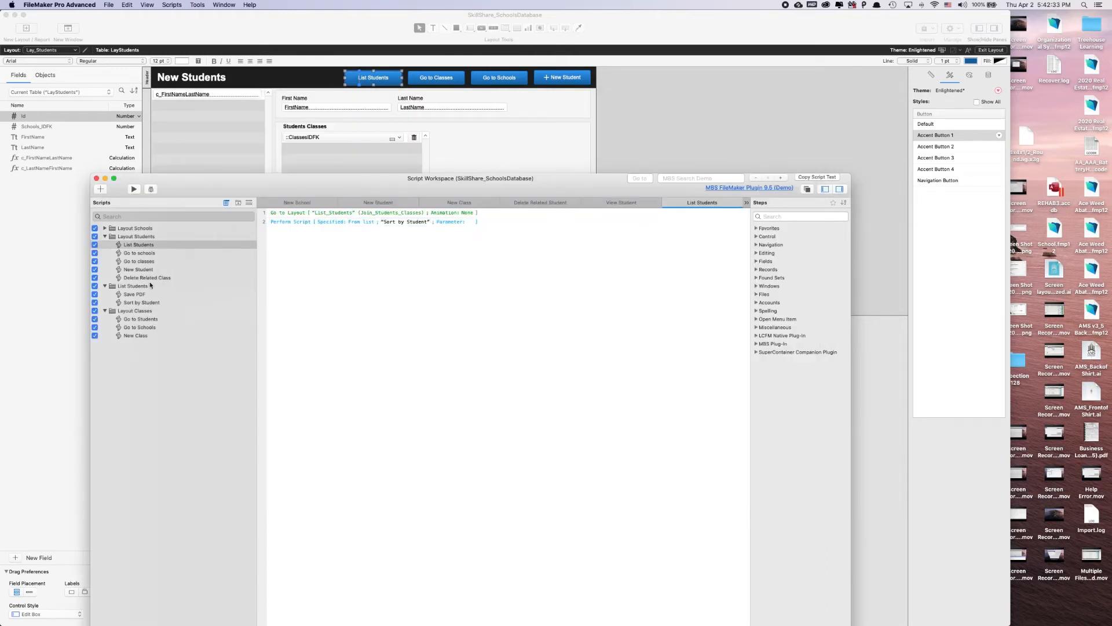
click(96, 178)
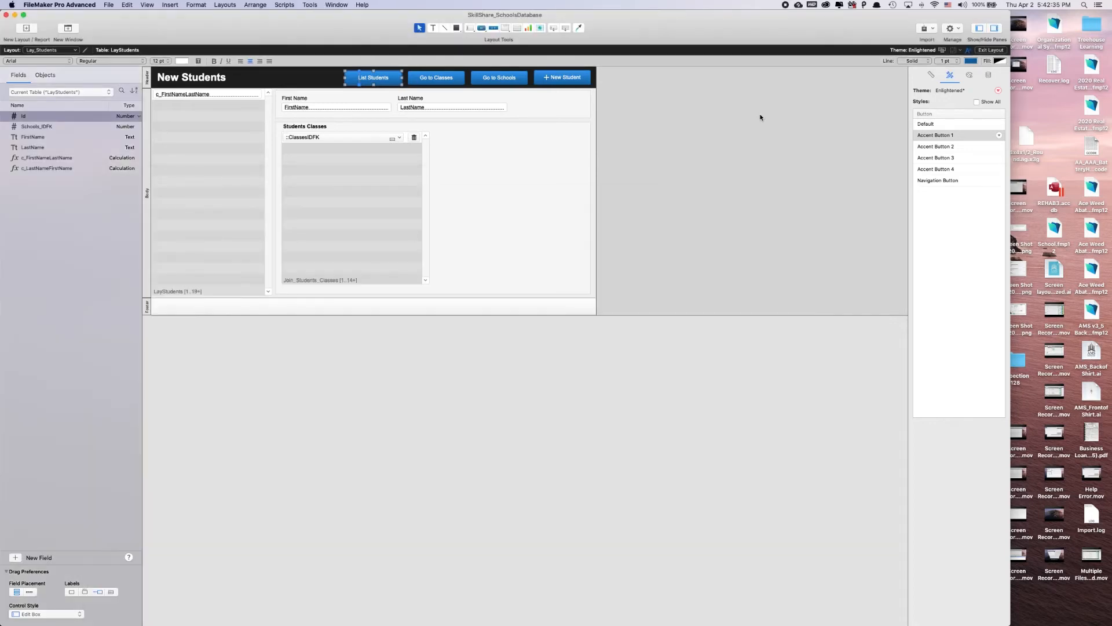
Leave layout editing and test navigation from Students to Classes and back to Students
click(983, 50)
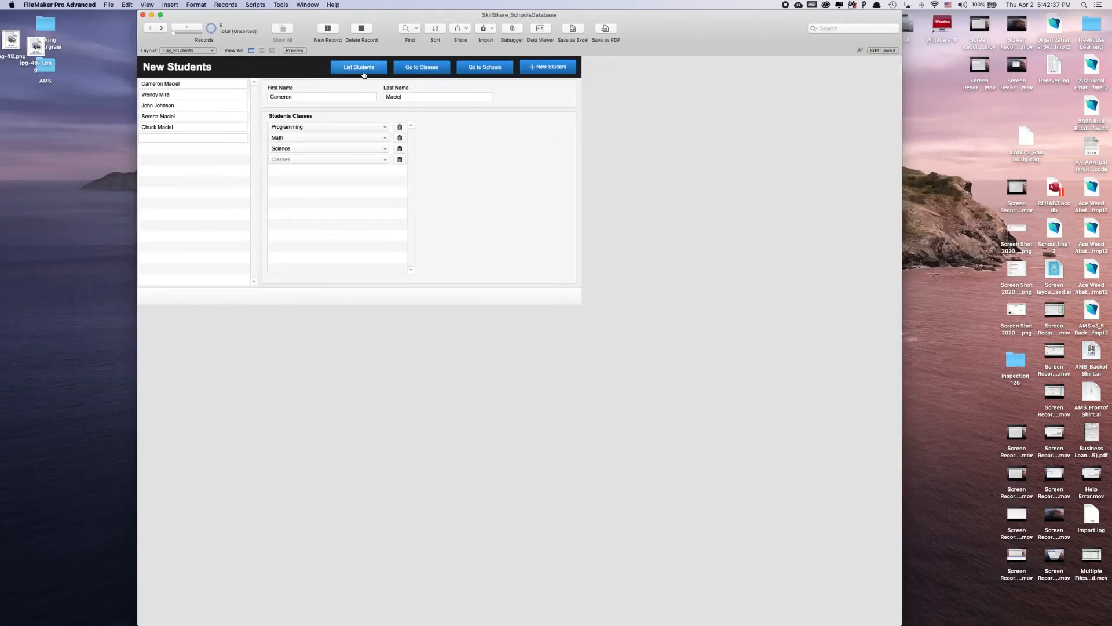
click(421, 68)
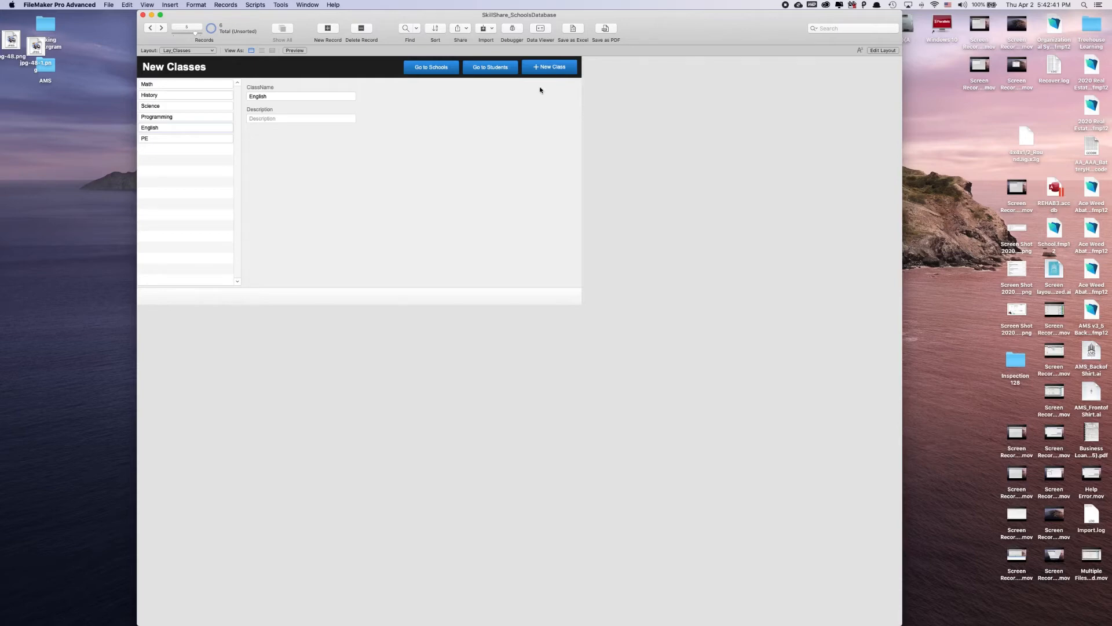
click(490, 68)
Set the List Students button on Lay_Students to perform the Layout Students "List Students" script
click(869, 53)
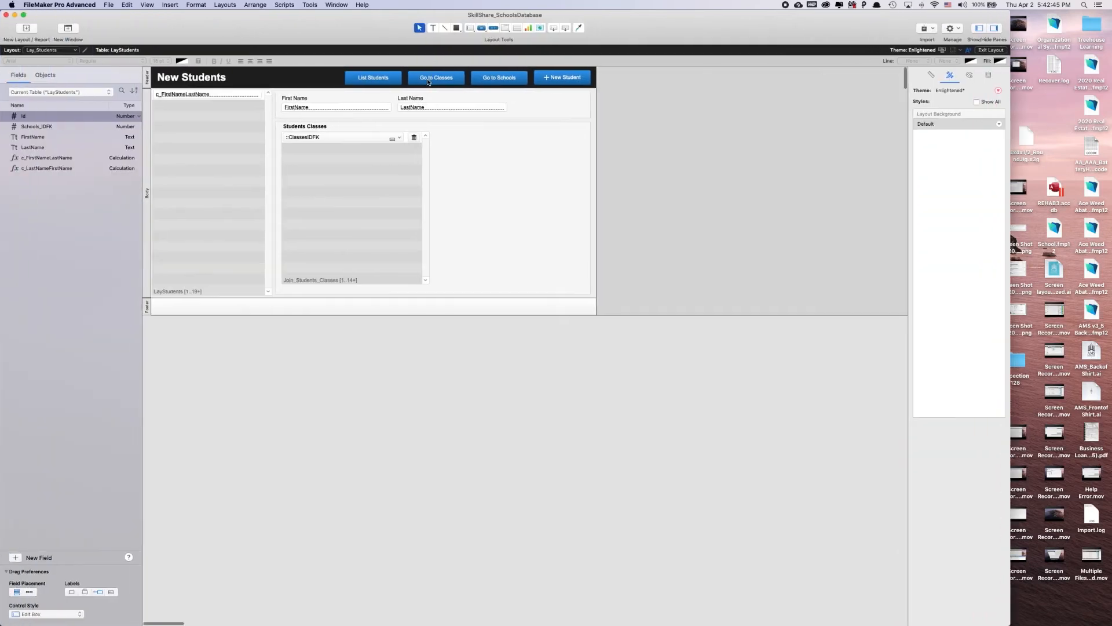
double_click(373, 77)
click(519, 161)
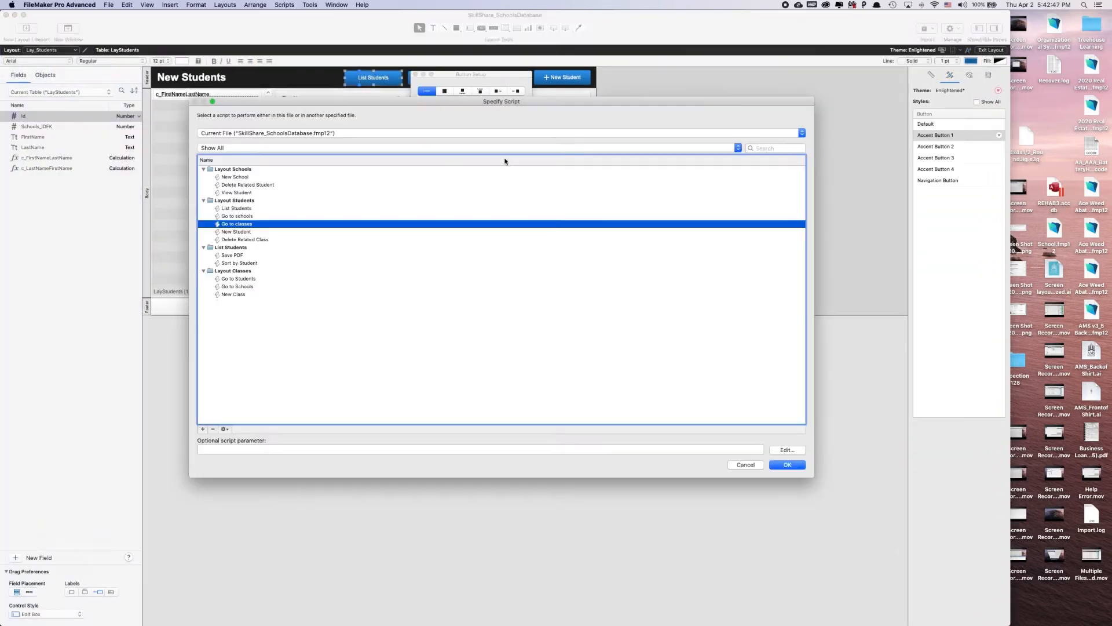
click(245, 209)
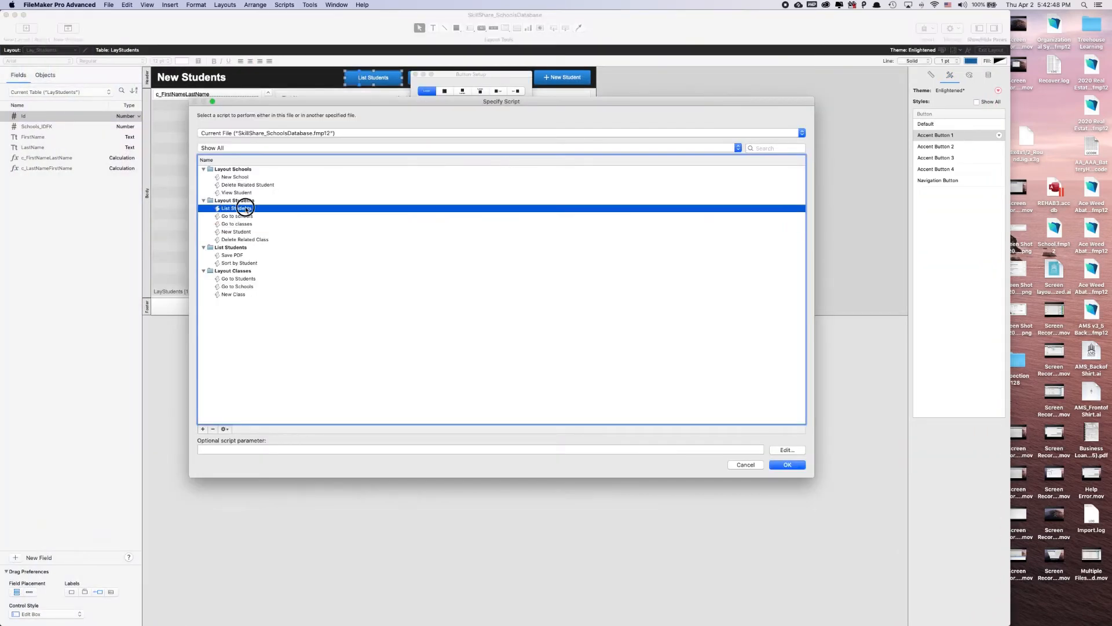
click(786, 463)
click(521, 71)
Leave layout editing and test the List Students button by opening the sorted list of students and classes
click(990, 50)
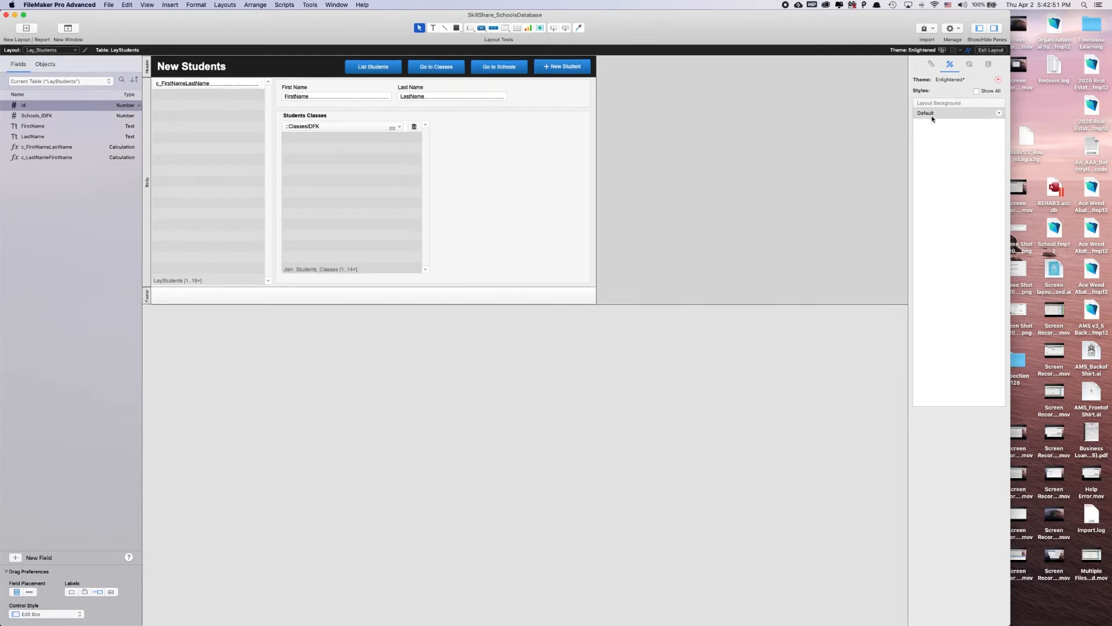
click(351, 68)
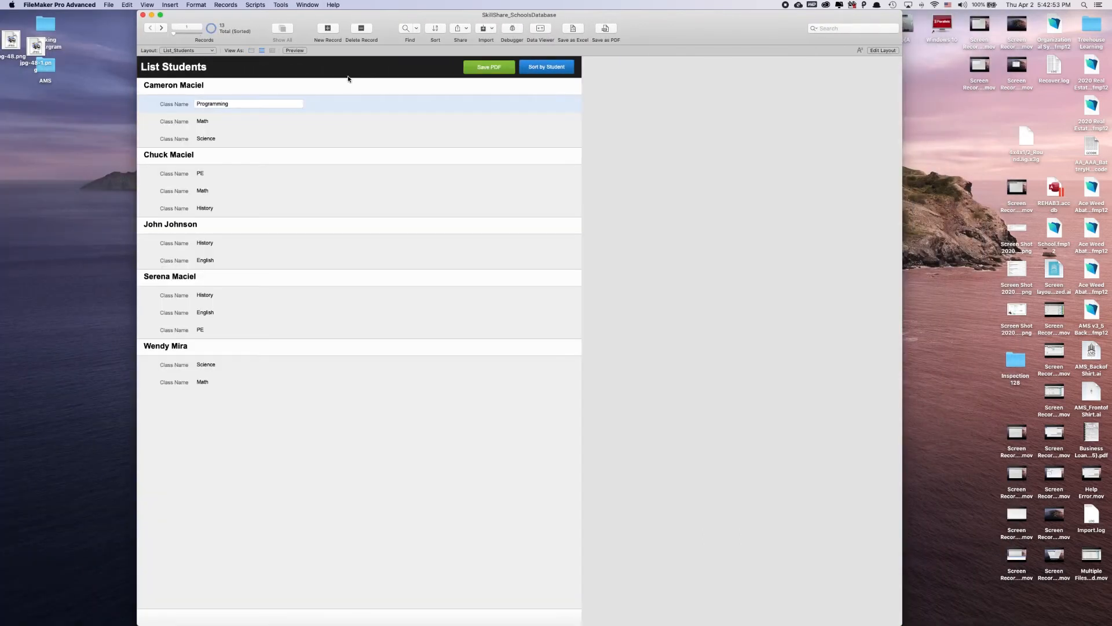
scroll(355, 212, down, 2)
Add a button labelled "Students Layout" beside Save PDF in the List_Students header, without assigning an action
click(883, 50)
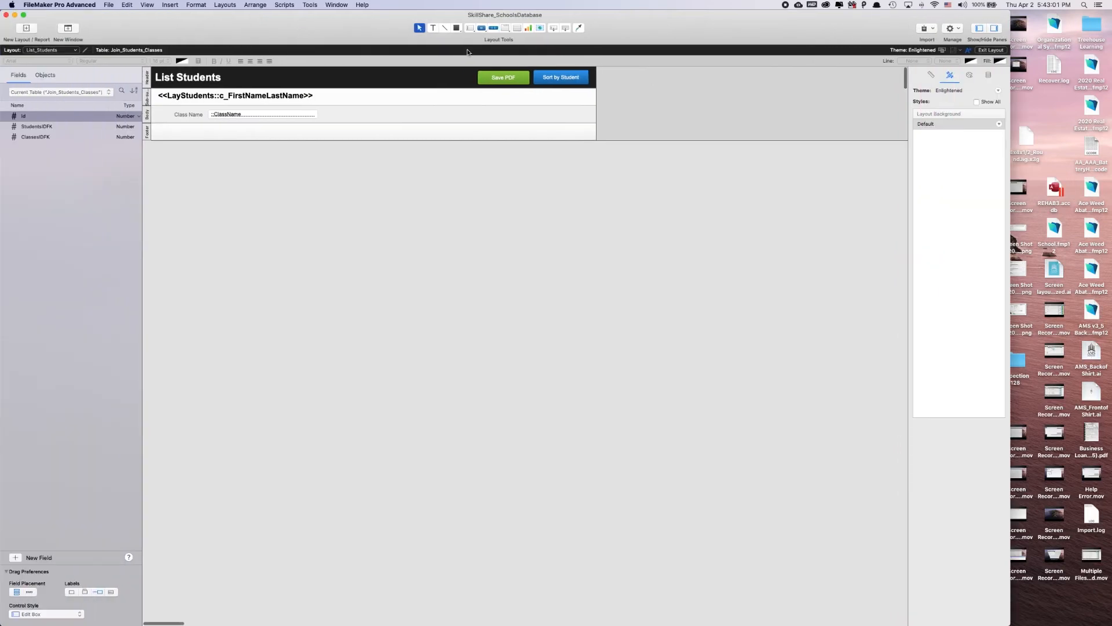
click(481, 28)
drag(472, 70, 421, 85)
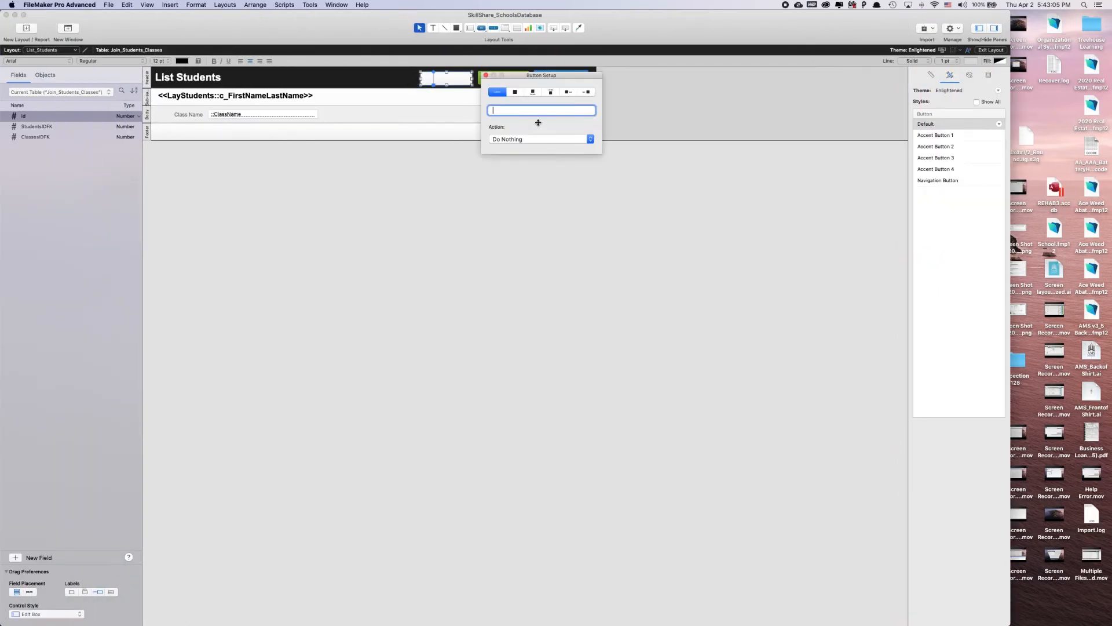
text(Students Layout)
click(485, 75)
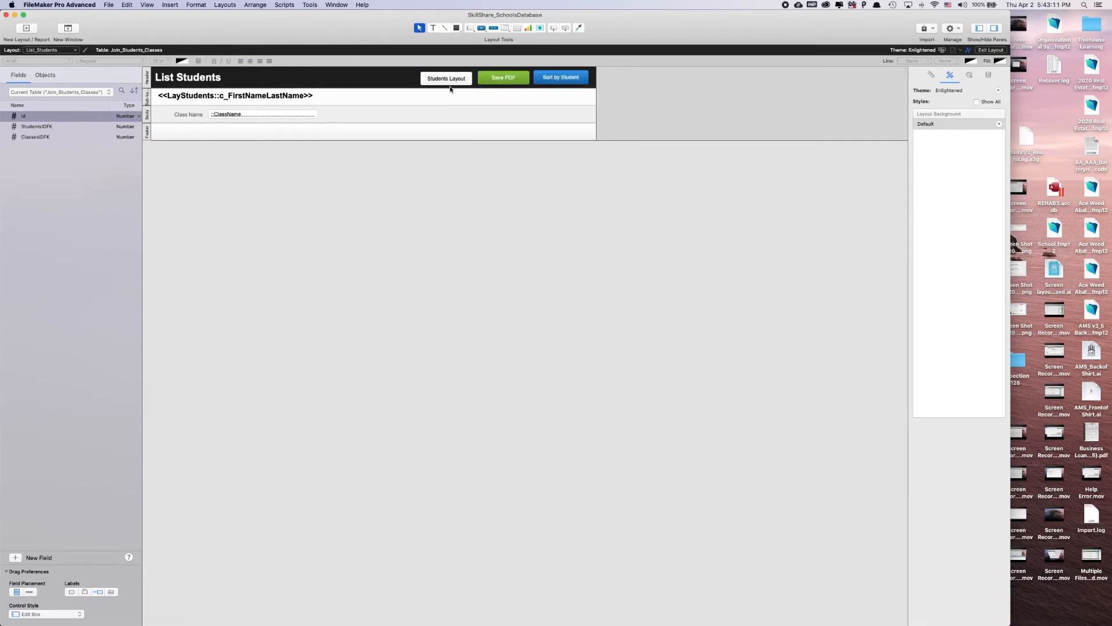
Align the Students Layout button with the Save PDF button in the header and leave it selected
drag(452, 81, 445, 79)
click(676, 92)
click(466, 80)
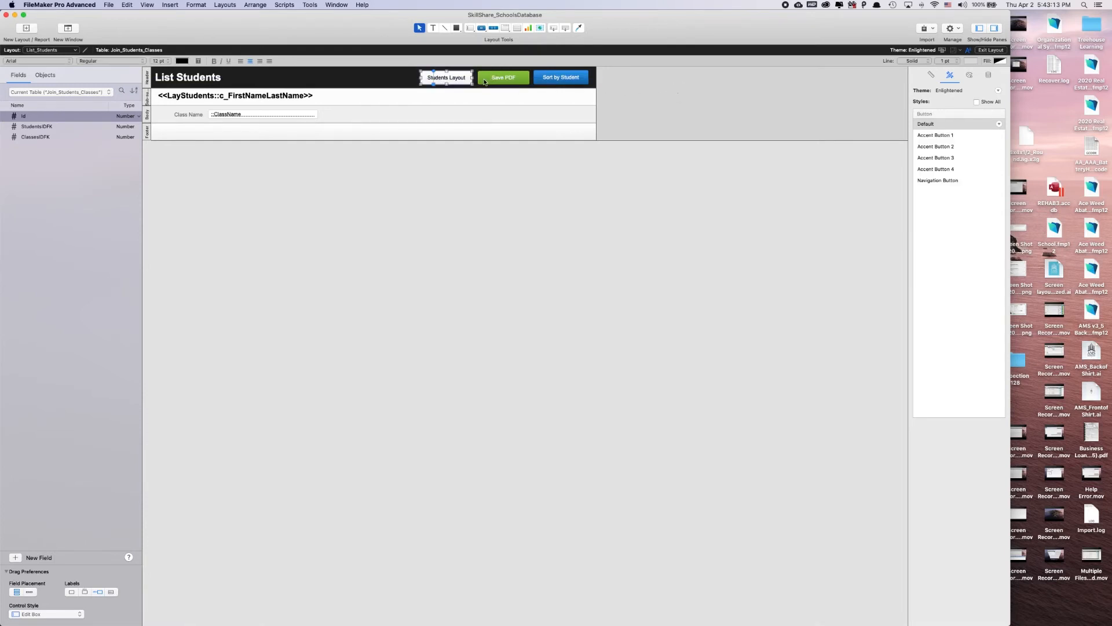
Apply the Accent Button 1 style to the Students Layout and Save PDF buttons in the header
shift+click(486, 78)
click(922, 147)
click(713, 100)
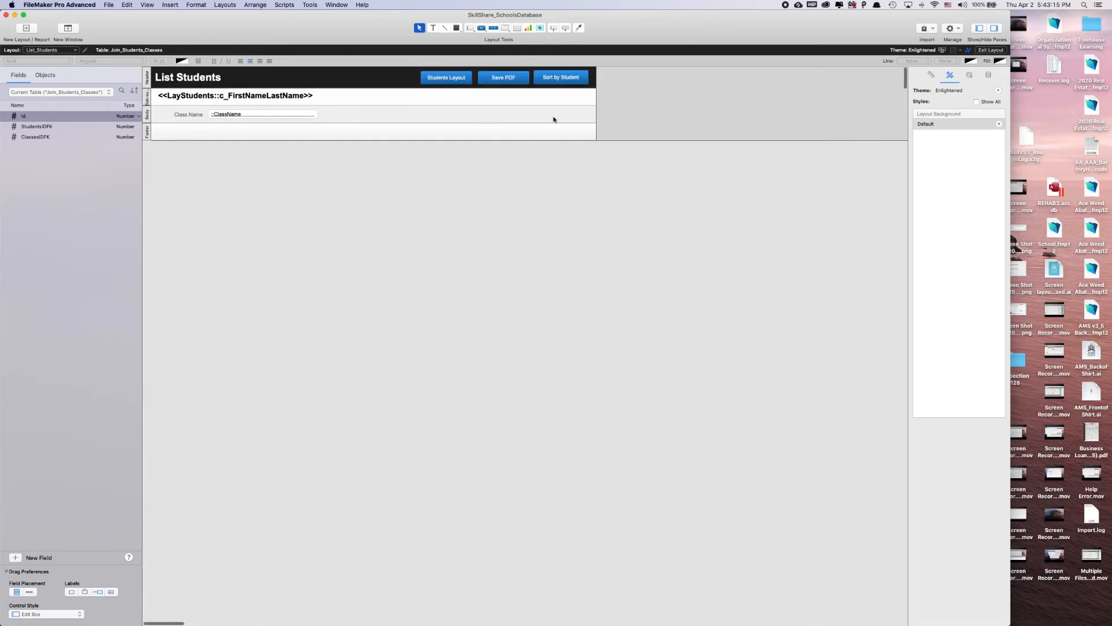
Create a script named "Students Layout" in the List Students script folder
key(super+shift+s)
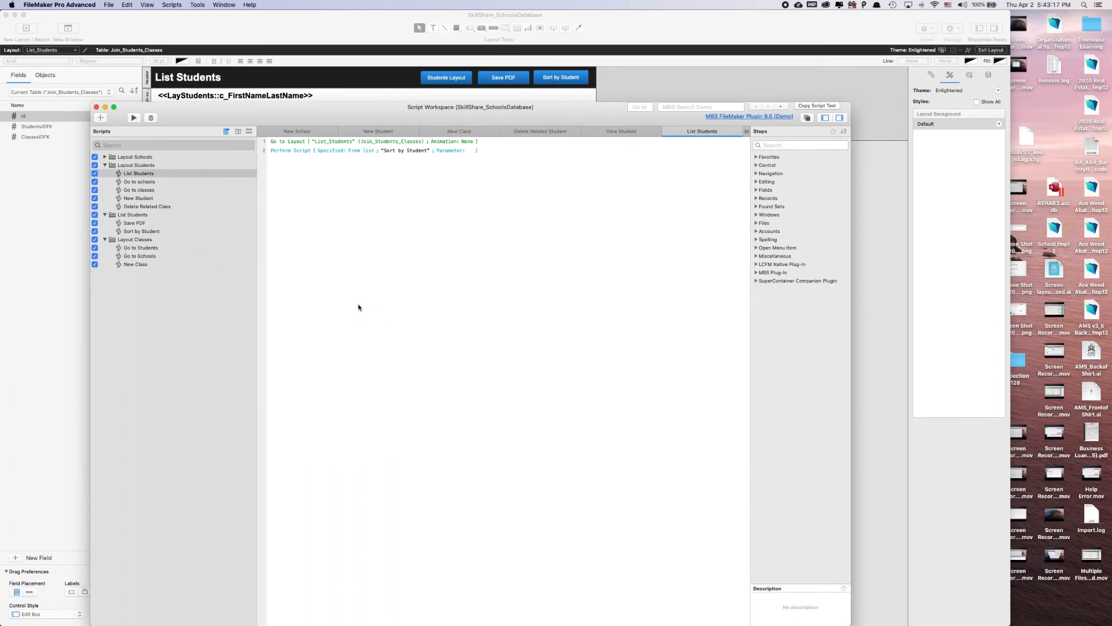
click(141, 215)
drag(141, 119, 134, 167)
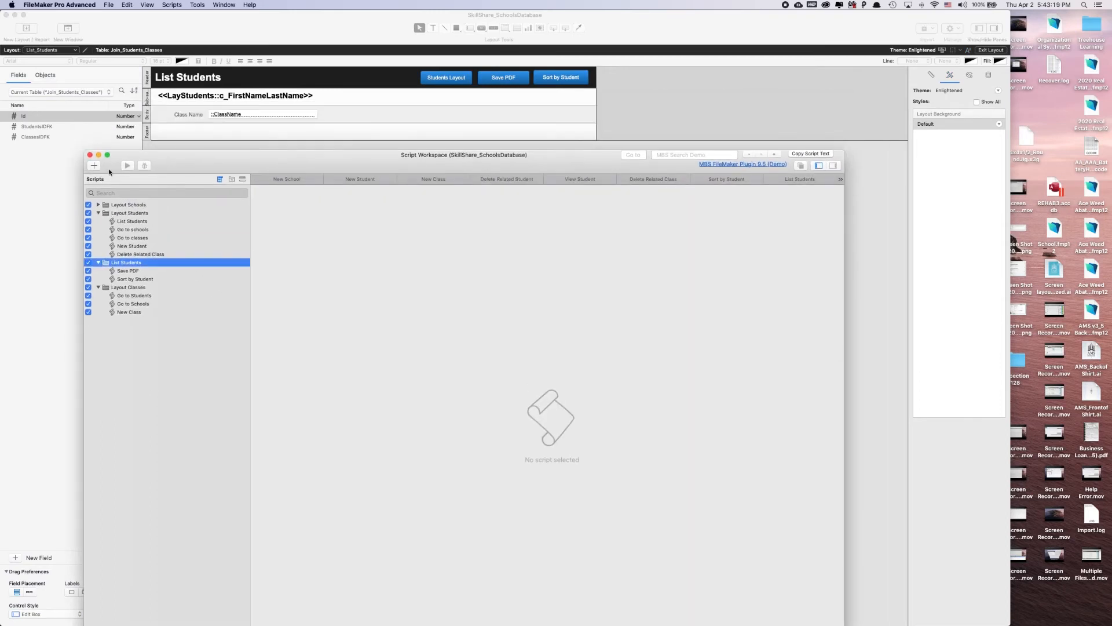
key(super+n)
text(Stud)
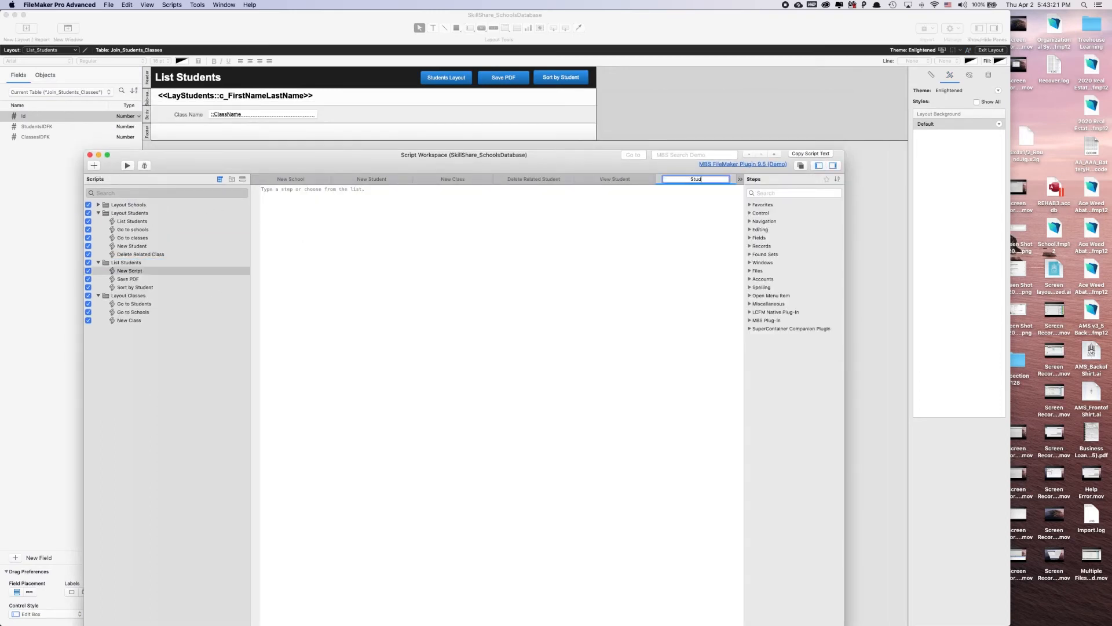
text(ents Layout)
key(Return)
Add a Go to Layout step targeting Lay_Students to the Students Layout script, save it, and close the Script Workspace
click(378, 275)
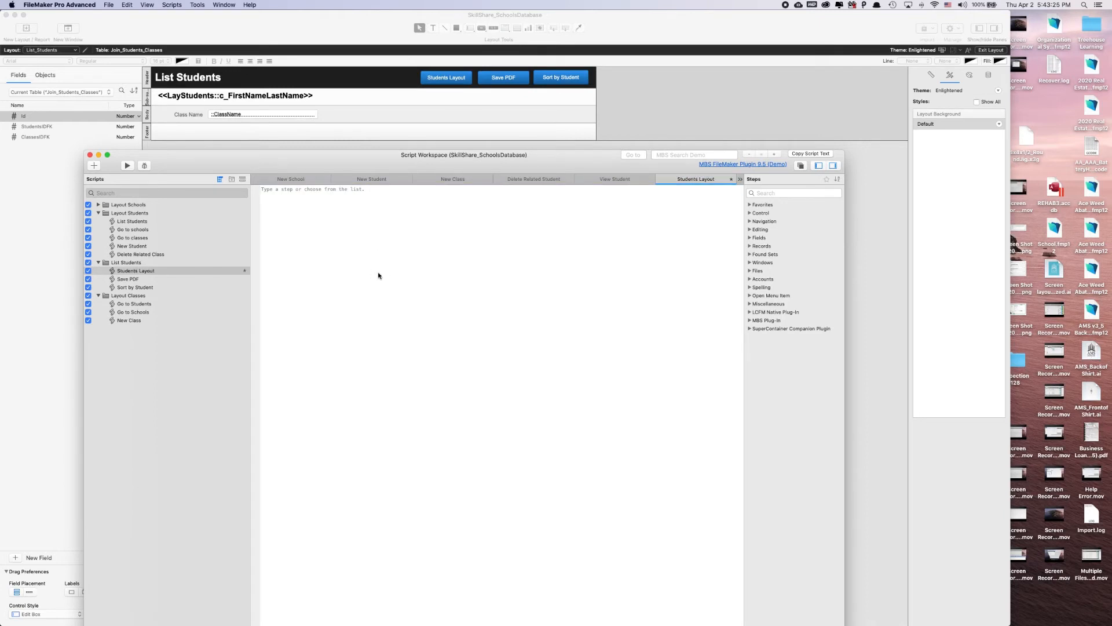
text(go to la)
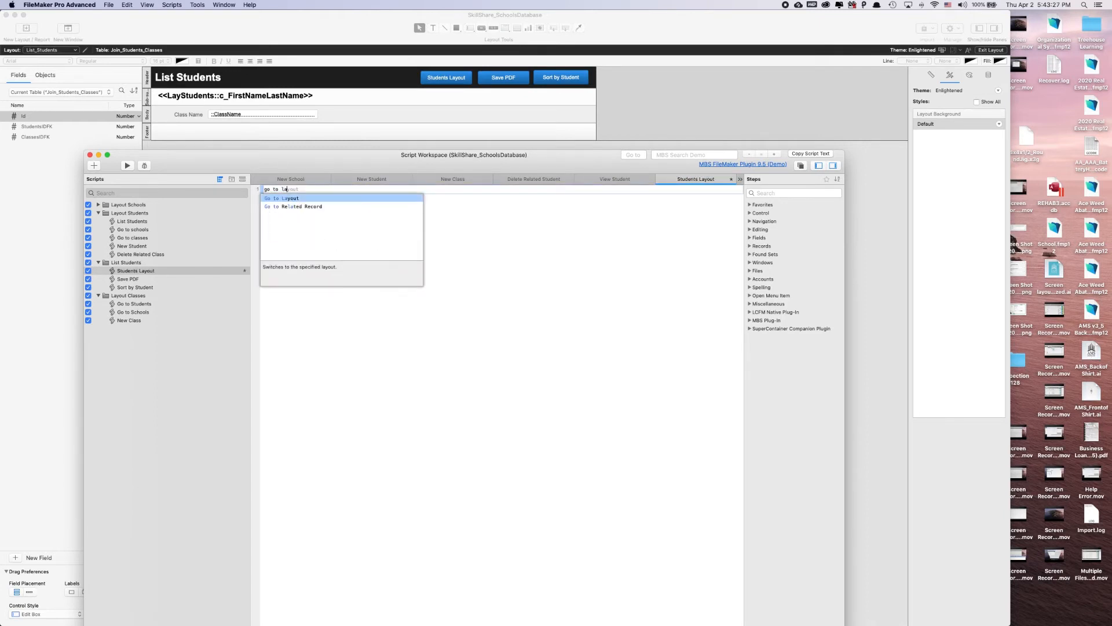
key(Return)
click(321, 203)
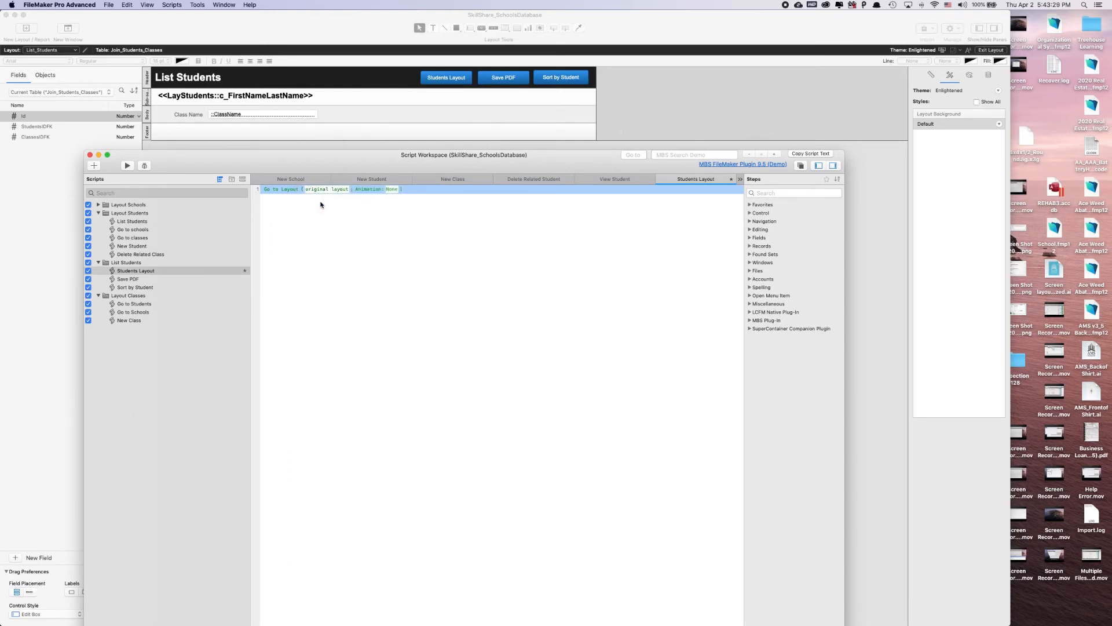
click(660, 184)
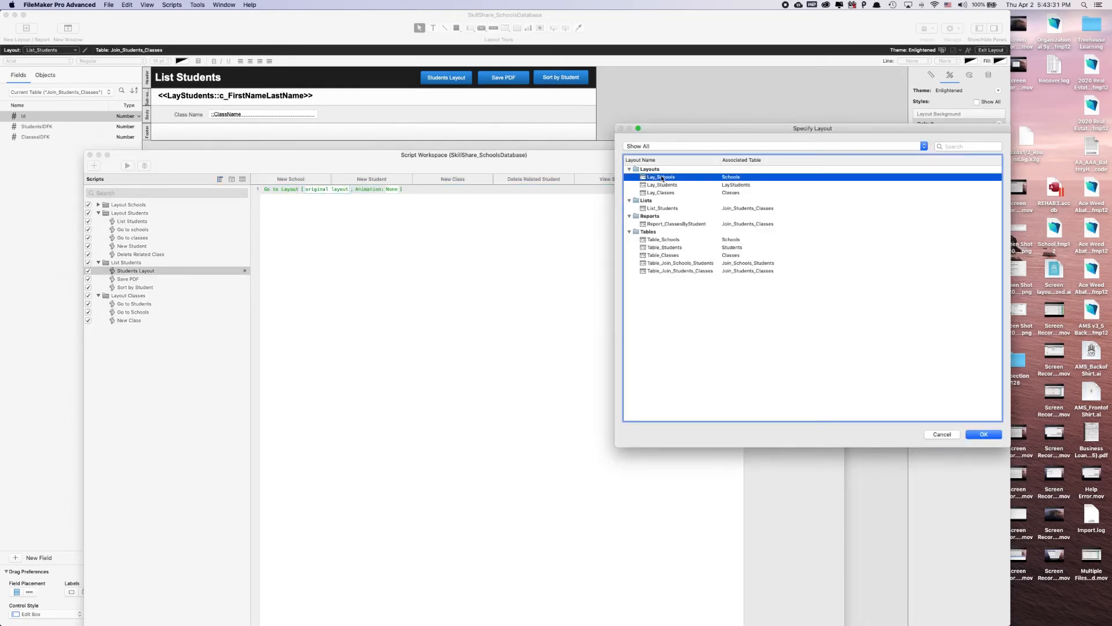
key(Return)
click(509, 307)
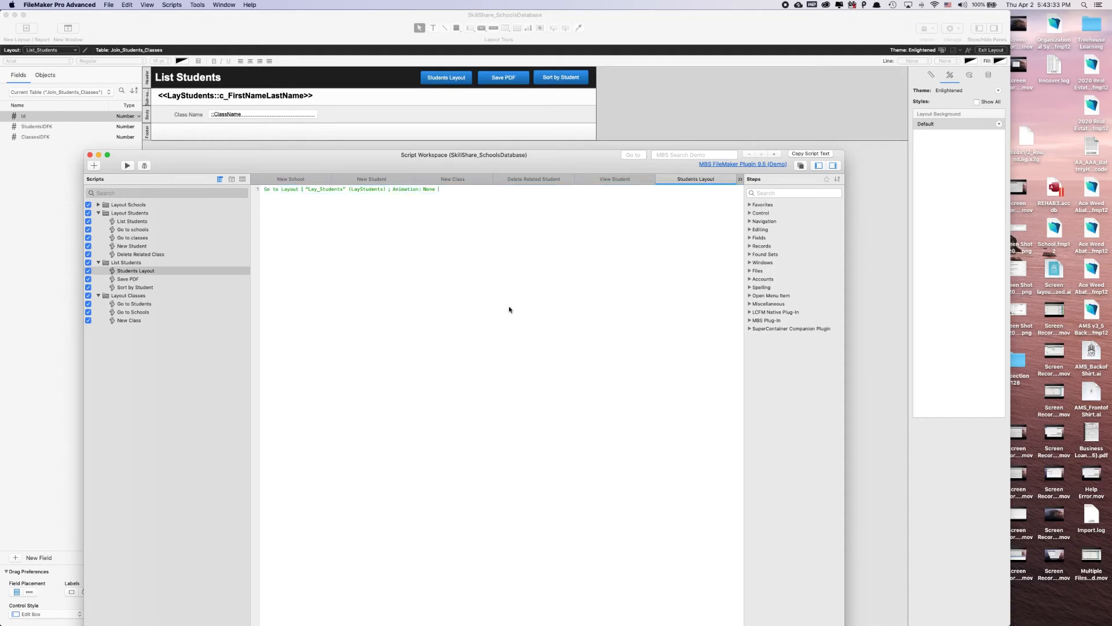
click(90, 154)
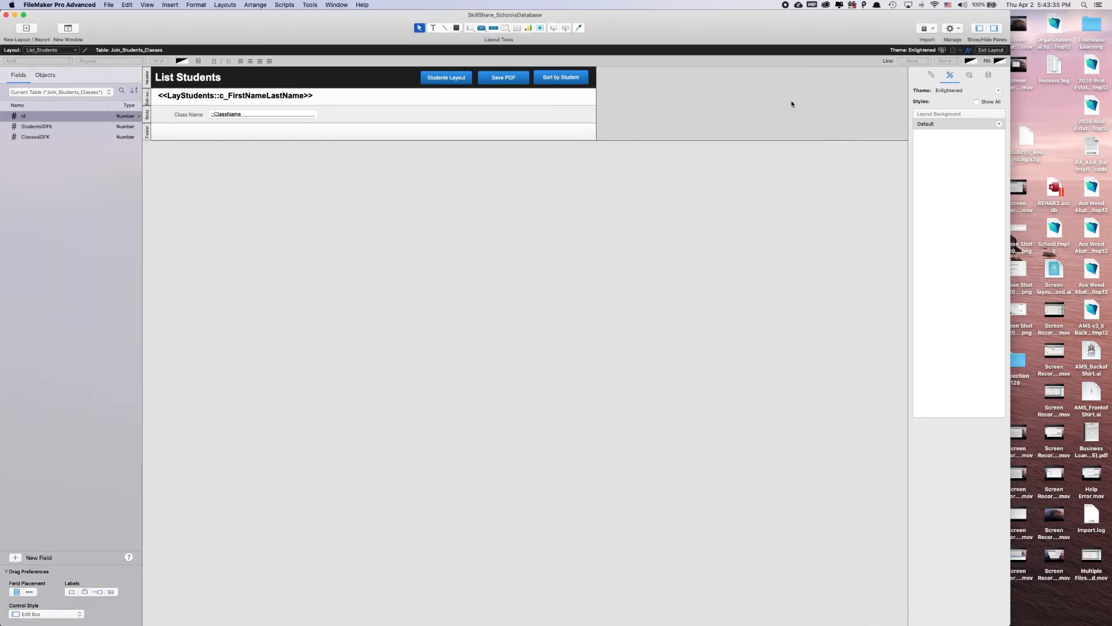
Set the Students Layout button to perform the List Students folder's "Students Layout" script
click(424, 82)
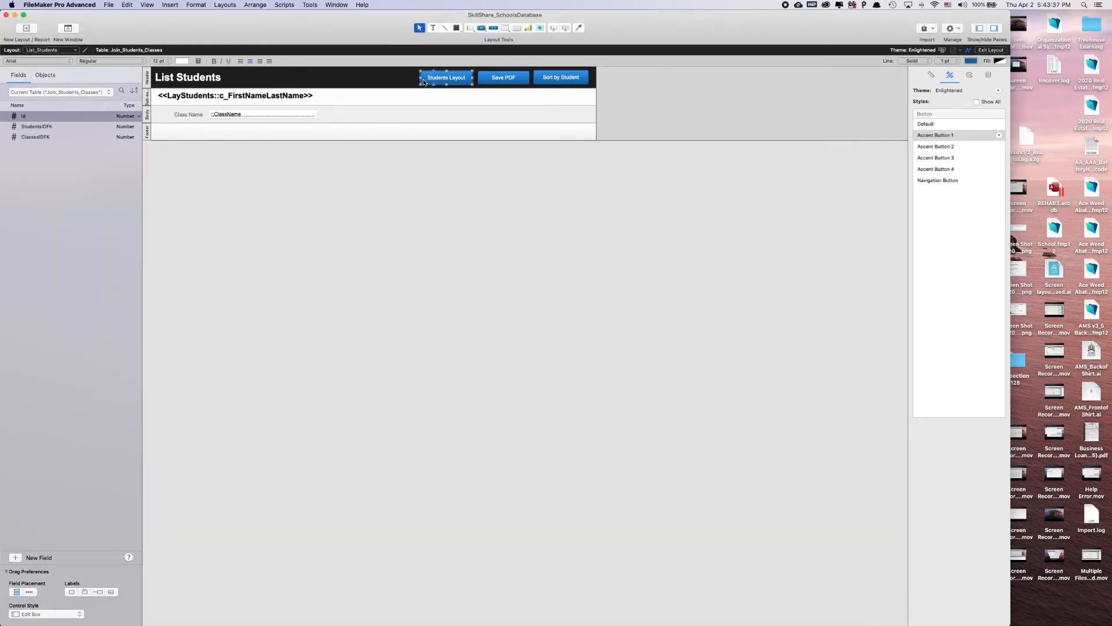
double_click(456, 78)
click(530, 139)
click(547, 156)
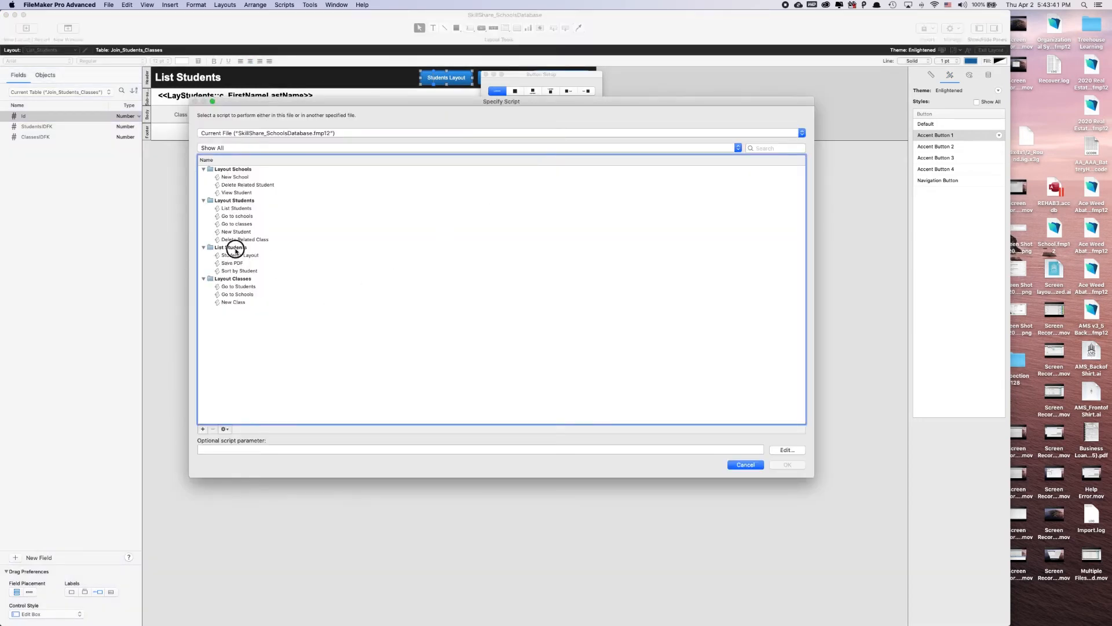
click(235, 247)
double_click(233, 255)
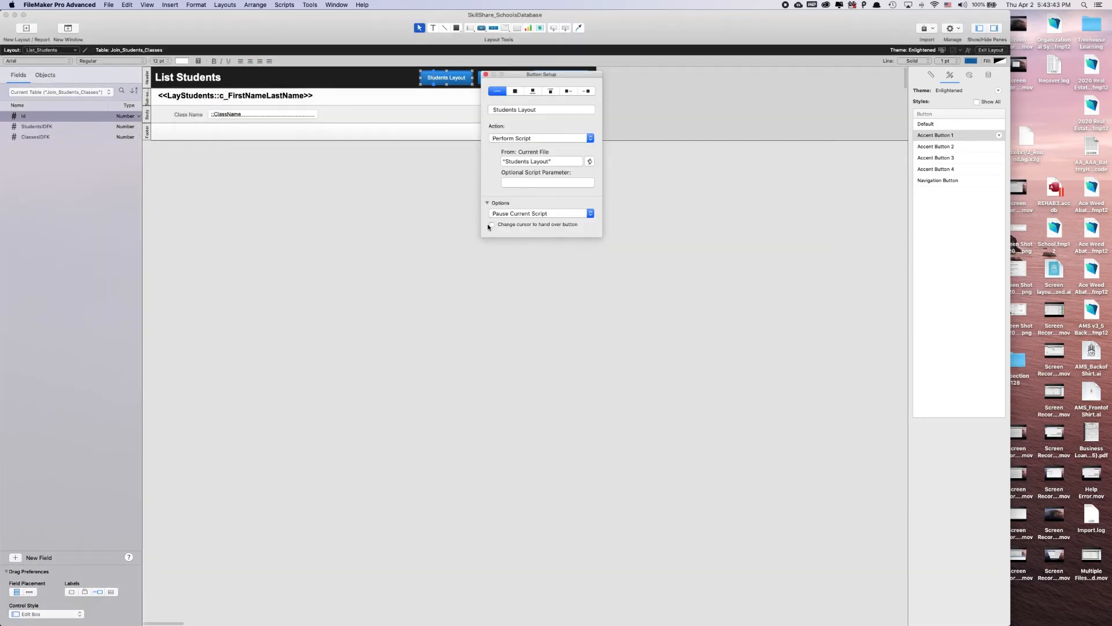
click(485, 74)
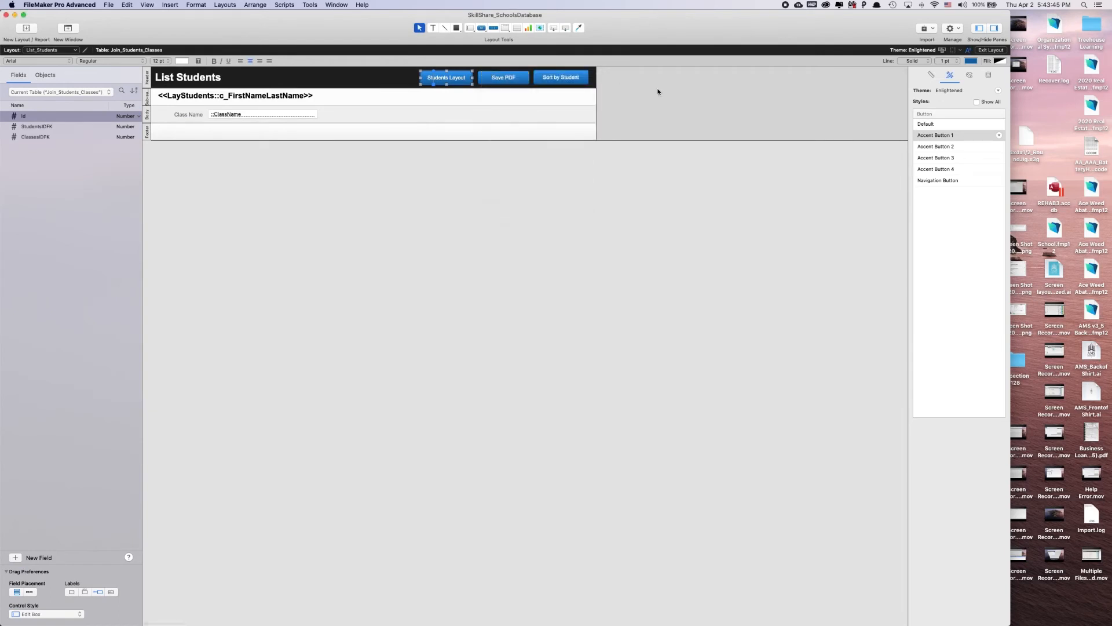
Leave layout editing and test the Students Layout button, continuing to Schools with the Go to Schools button
click(991, 50)
click(440, 70)
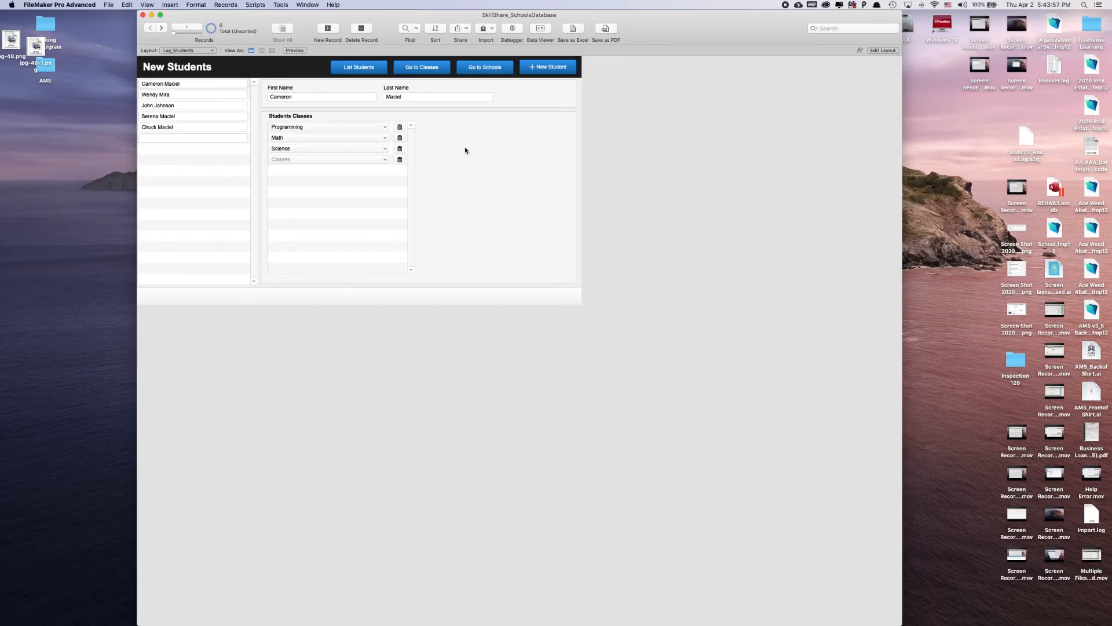
click(478, 68)
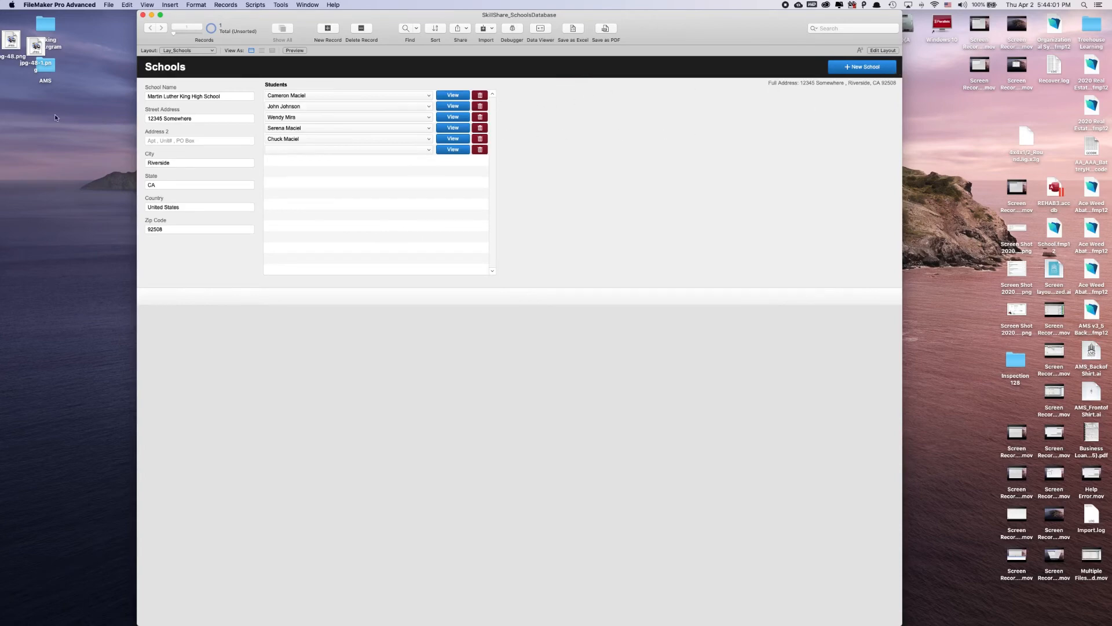
View the first student from the school's student list and select each of the following students in turn
click(453, 95)
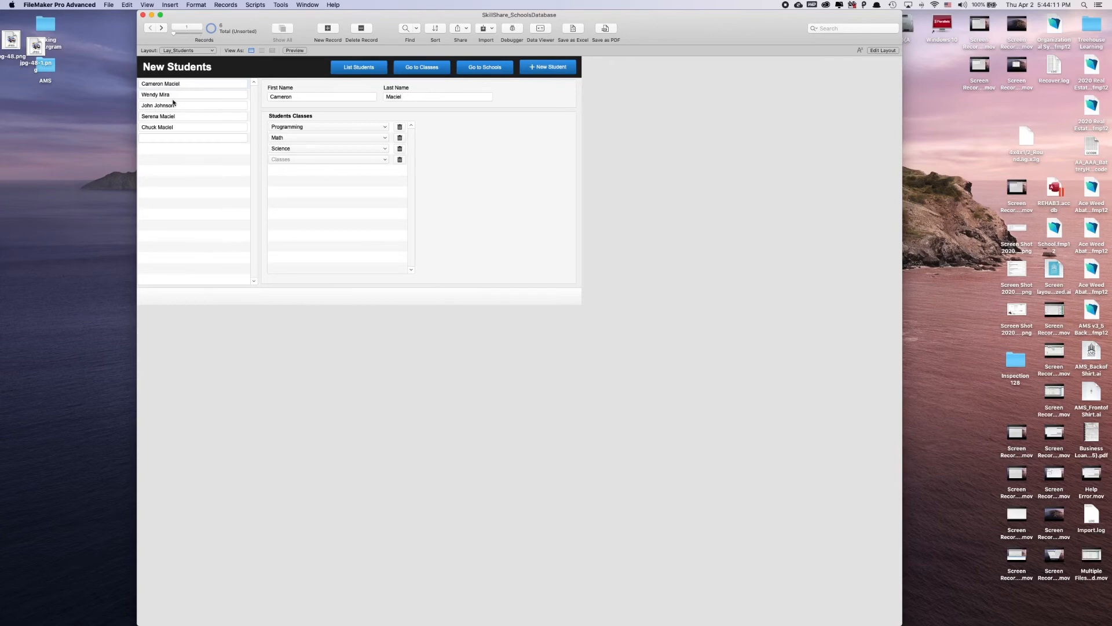
click(209, 96)
click(222, 106)
click(230, 116)
click(231, 127)
Test the Go to Classes button, select each class in the list, and return to Schools with Go to Schools
click(422, 67)
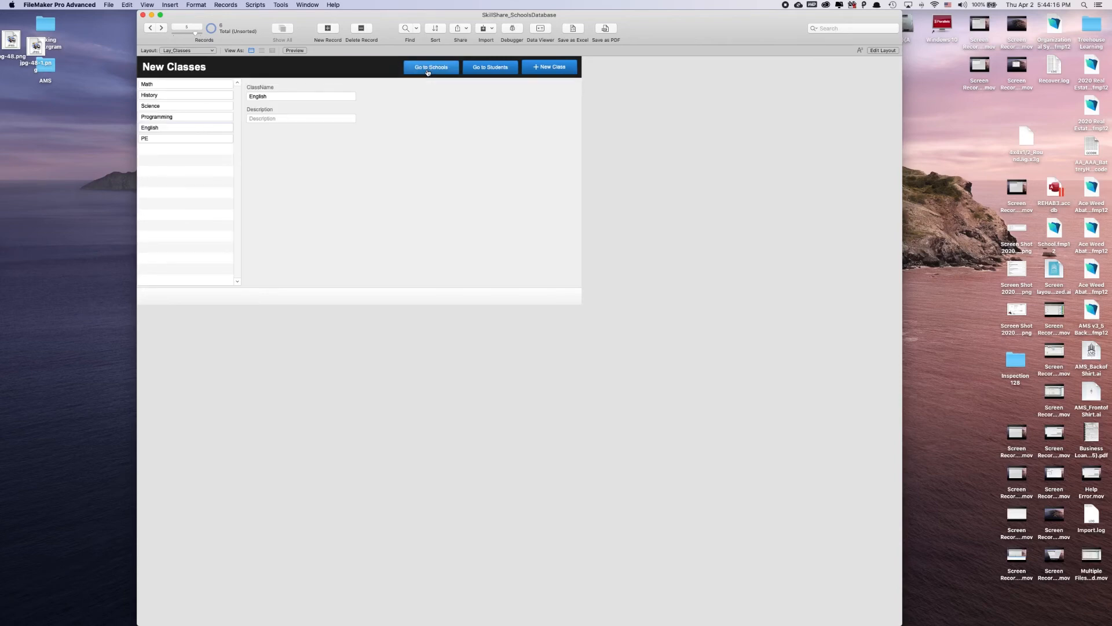
click(200, 87)
click(199, 96)
click(199, 107)
click(198, 115)
click(197, 128)
click(199, 139)
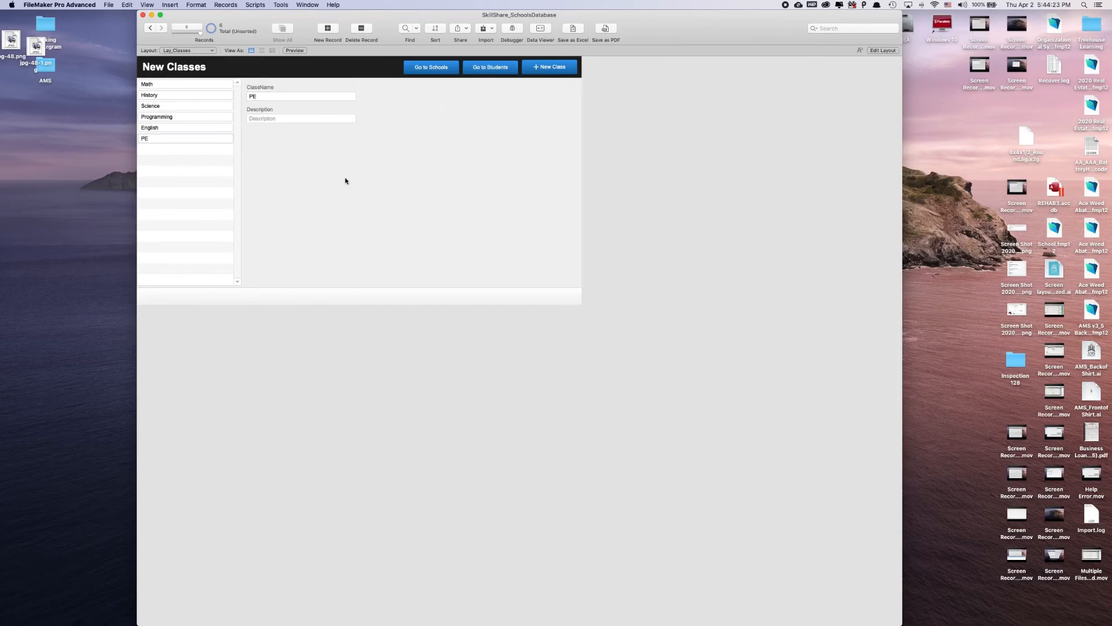
click(427, 65)
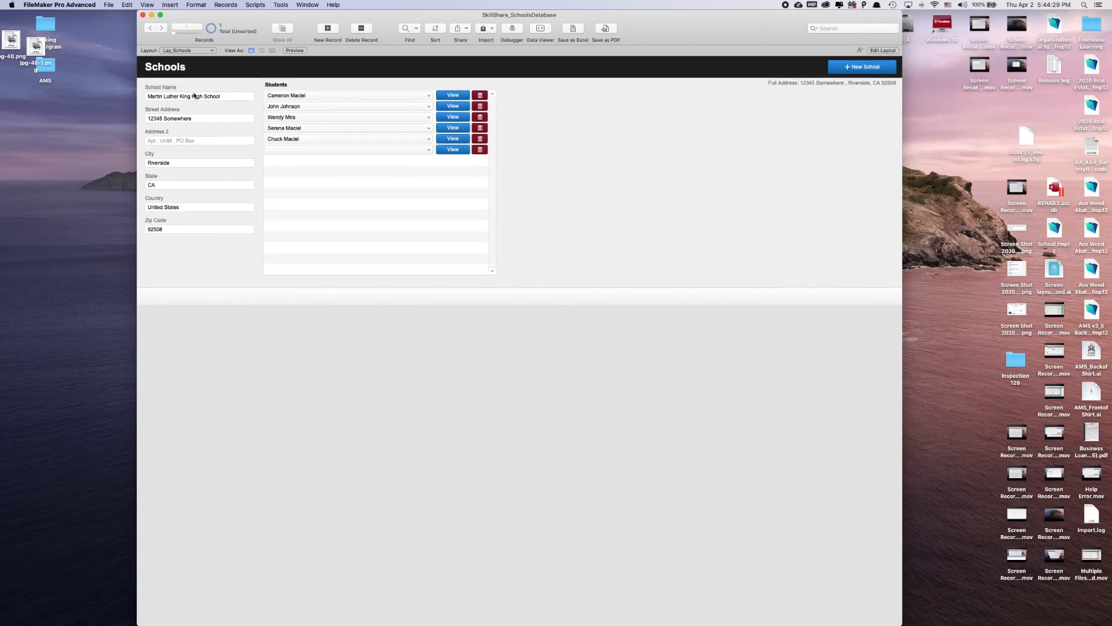
Add a button labelled "Classes" beside New School in the Lay_Schools header, without assigning an action
click(883, 50)
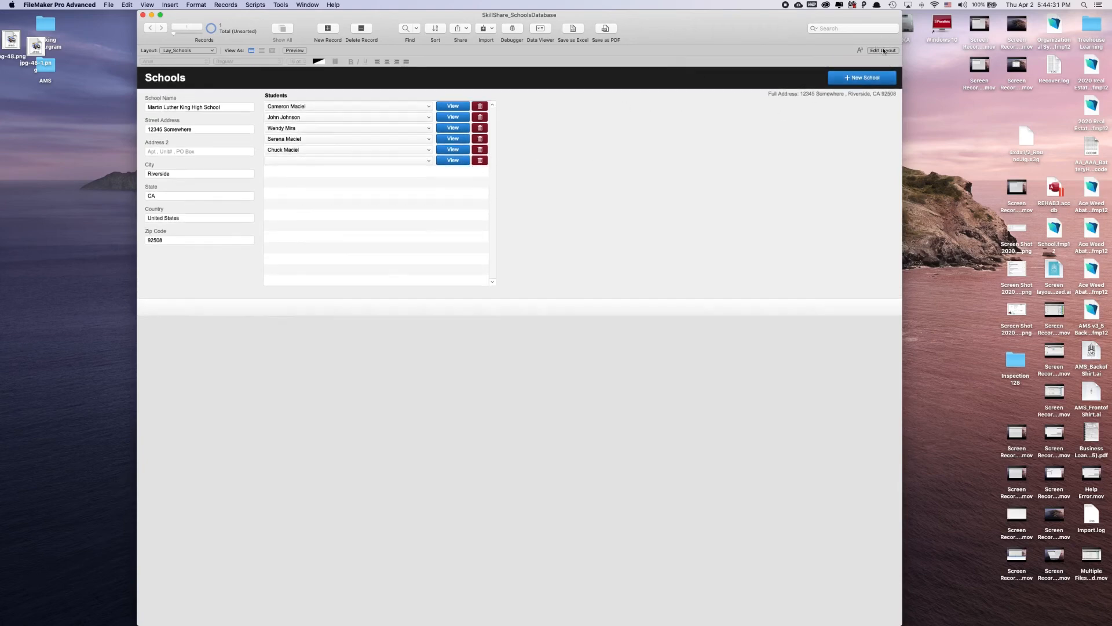
click(483, 28)
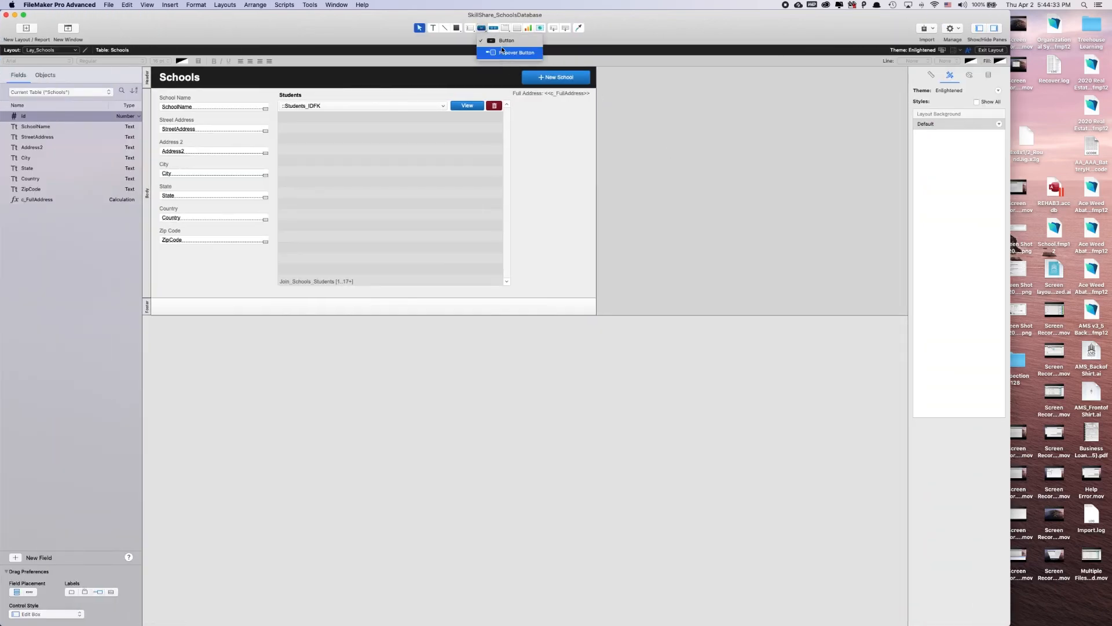
click(505, 39)
drag(516, 73, 462, 84)
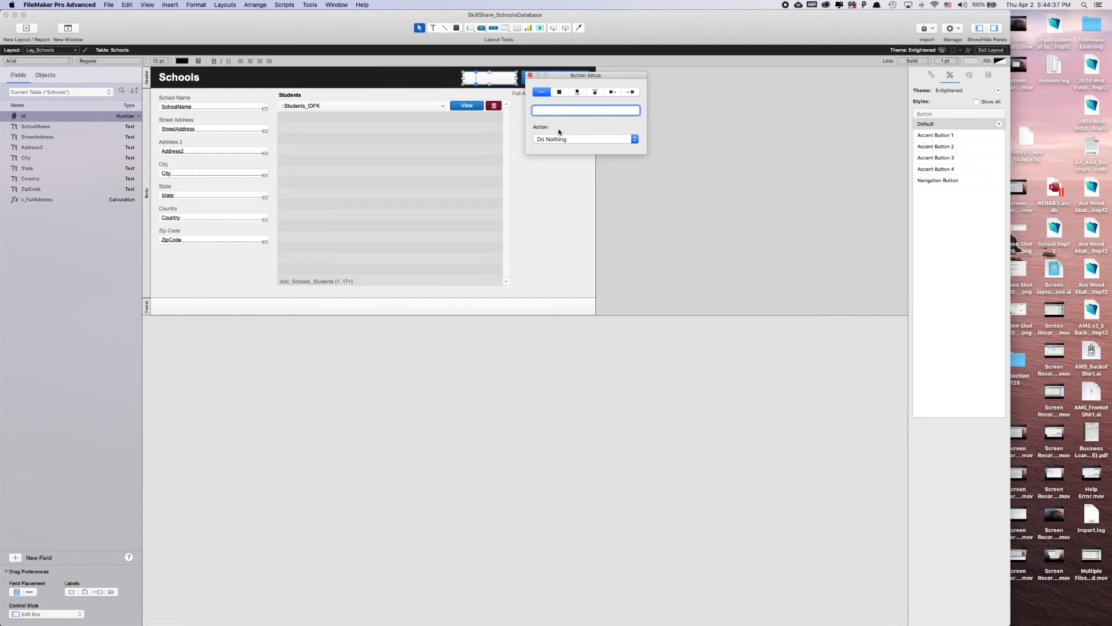
text(lasses)
click(534, 155)
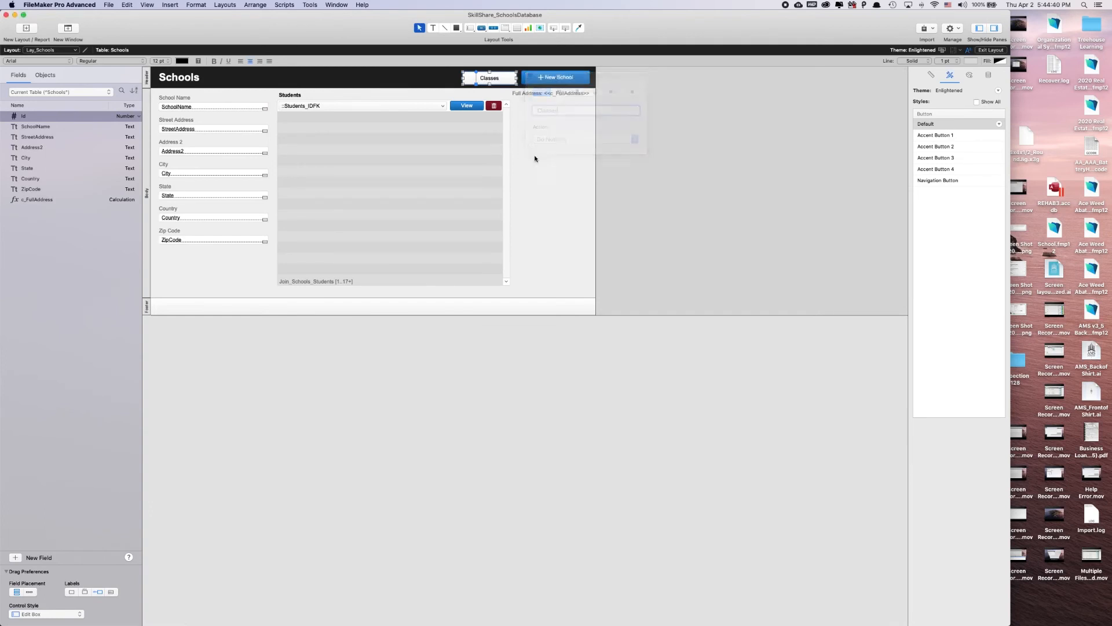
click(485, 84)
drag(486, 84, 435, 80)
key(super+z)
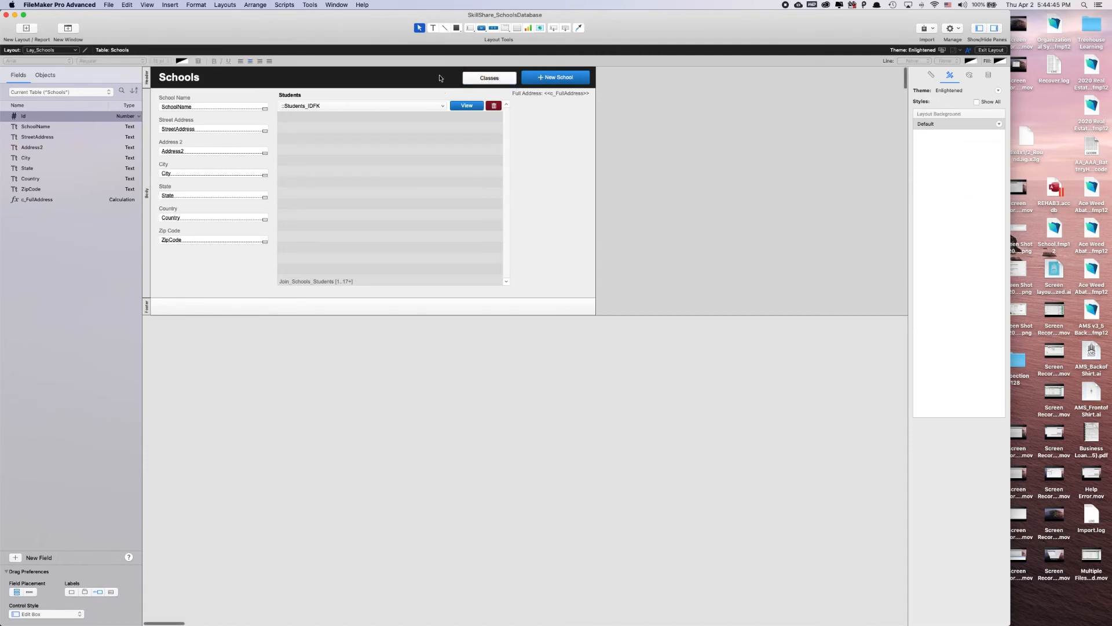
Apply the Accent Button 1 style to the Classes button in the Schools header
click(505, 78)
click(940, 132)
click(585, 149)
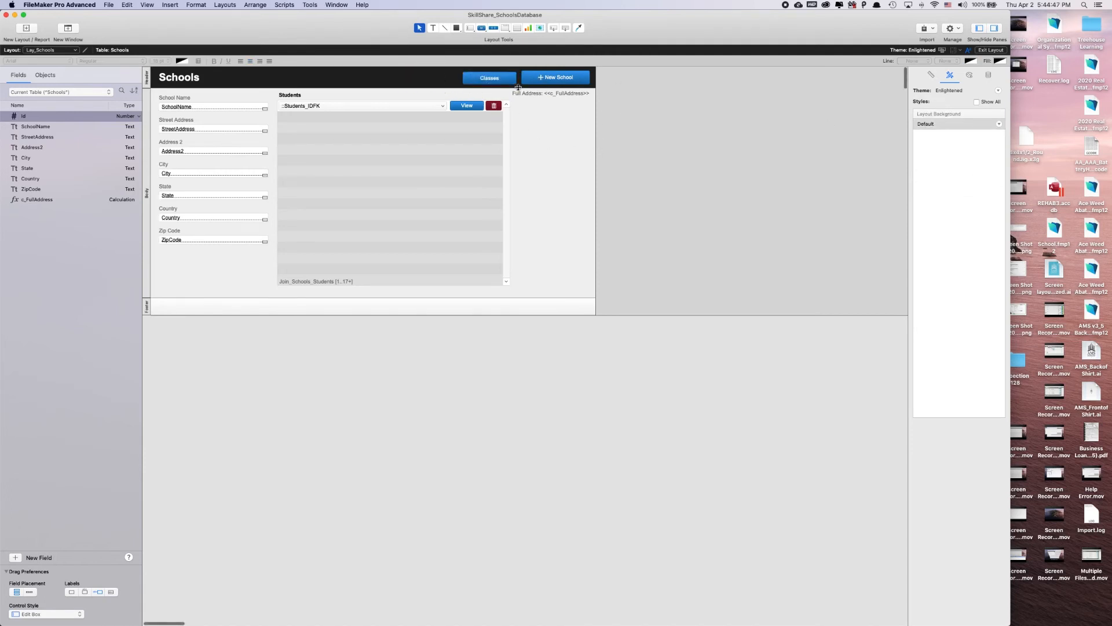
click(514, 82)
click(592, 173)
Collapse the other script folders and create a script named "Go to classes" in the Layout Schools folder
key(super+shift+s)
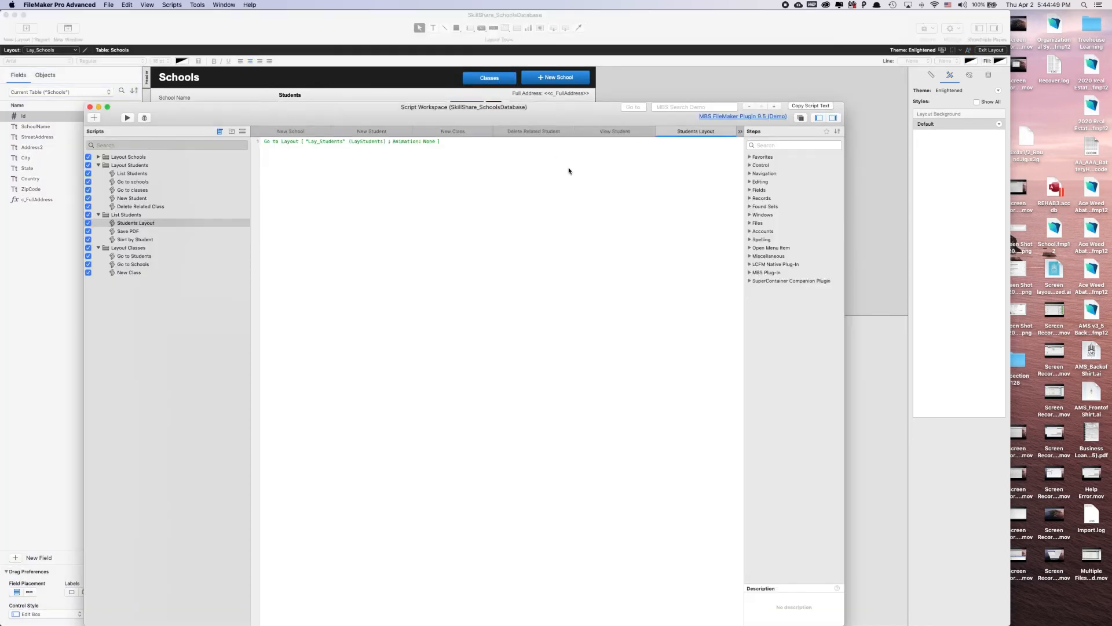
click(98, 215)
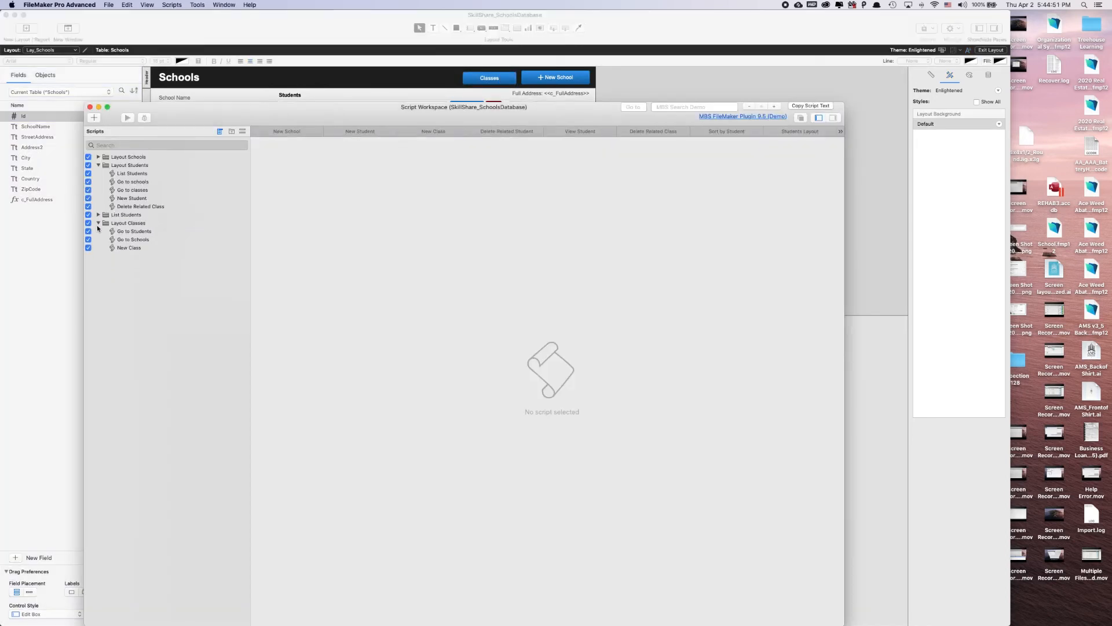
click(98, 223)
click(98, 165)
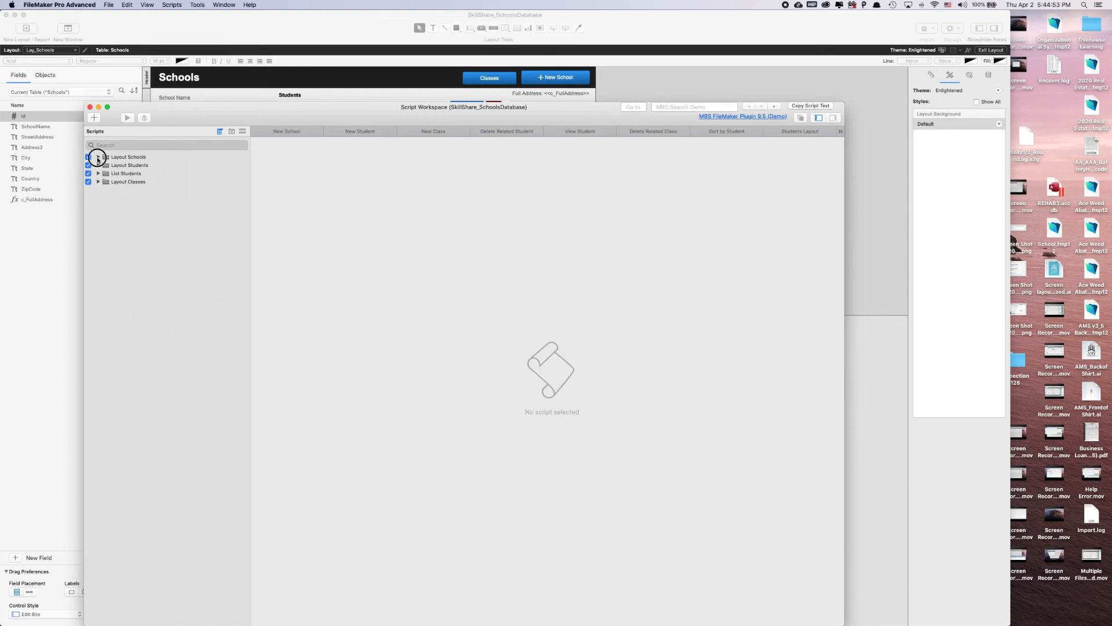
click(99, 157)
click(121, 157)
key(super+n)
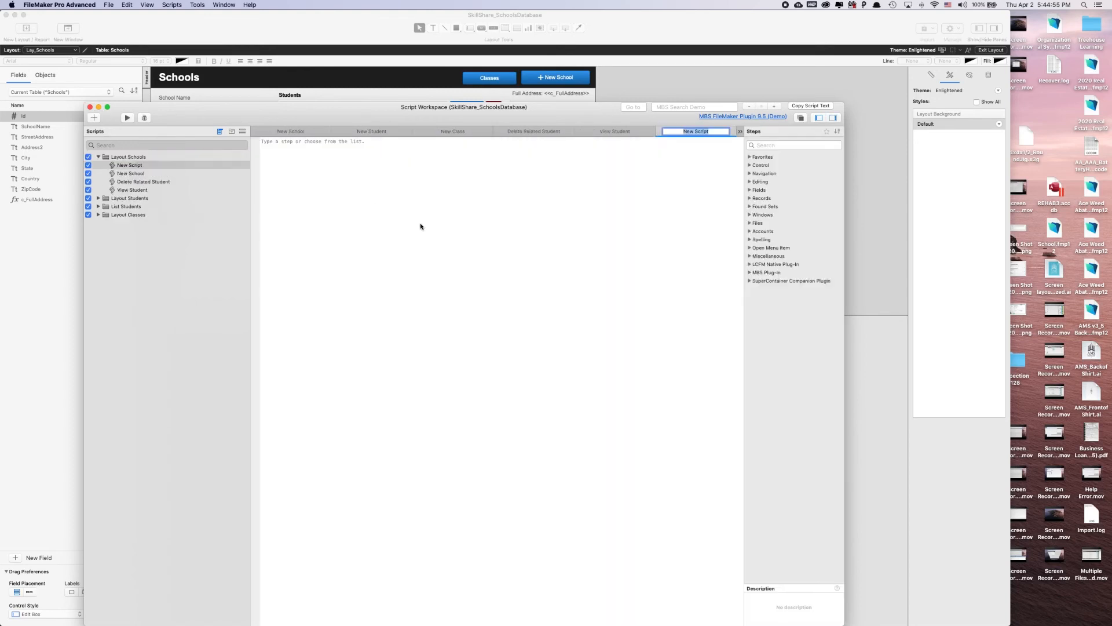
text(Go to classes)
key(Return)
Add a Go to Layout step targeting Lay_Classes to the Layout Schools "Go to classes" script and return to the layout
text(gola)
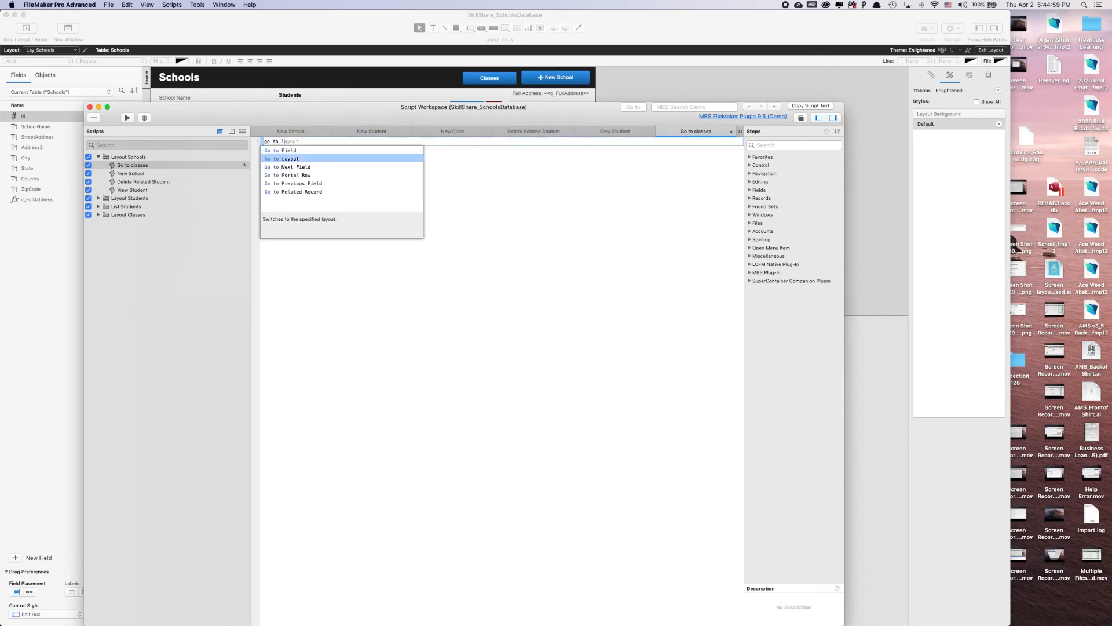
key(Return)
click(311, 155)
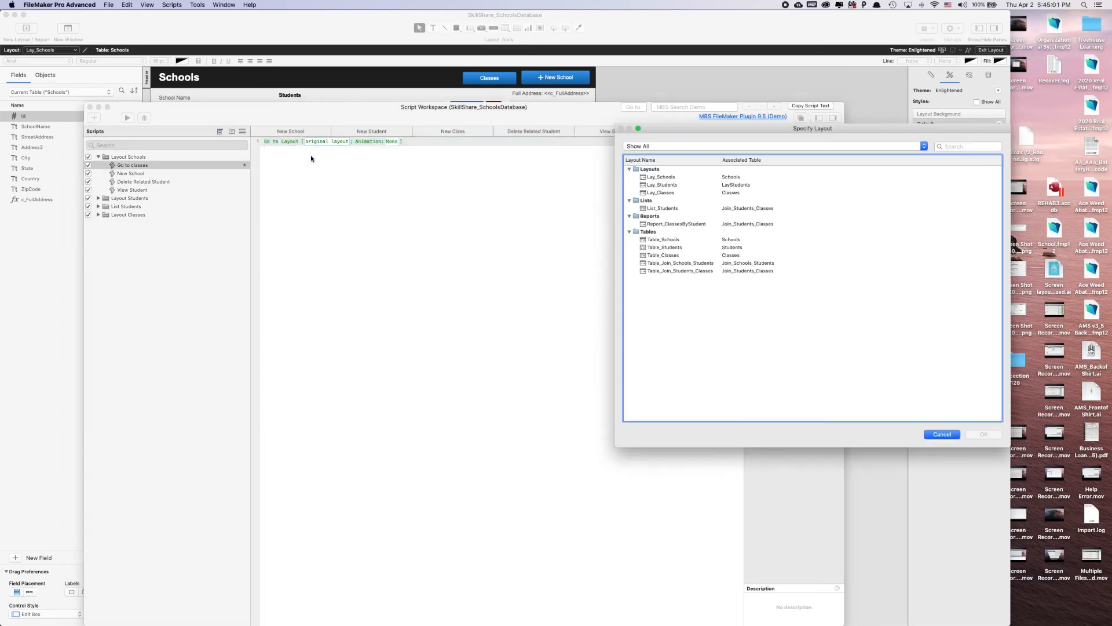
double_click(664, 192)
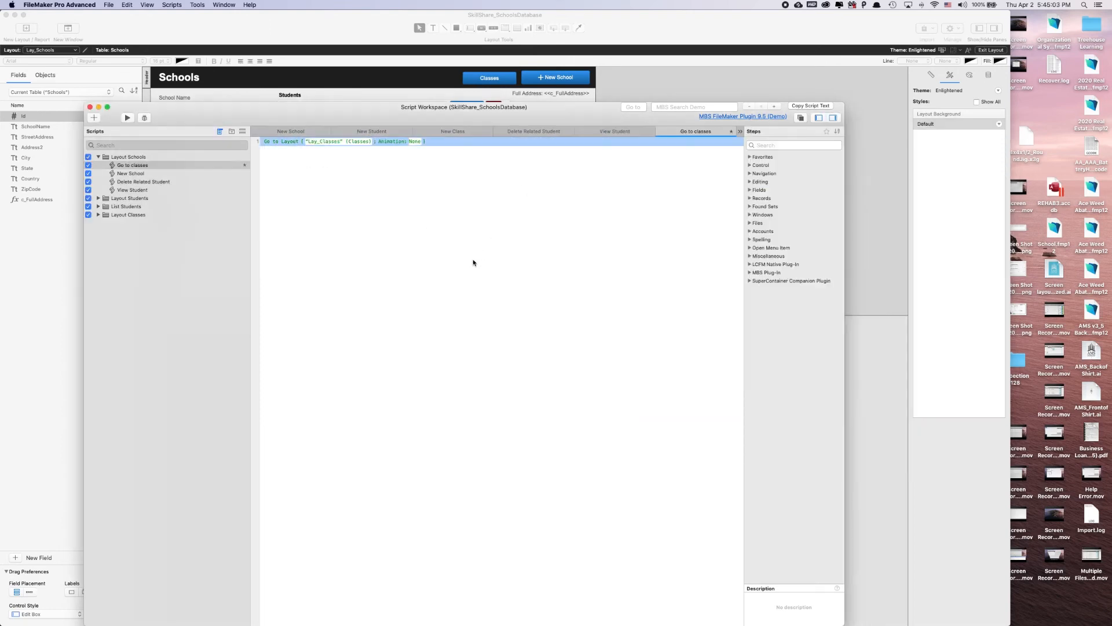
click(317, 84)
Set the Classes button on Lay_Schools to perform the Layout Schools "Go to classes" script
double_click(479, 79)
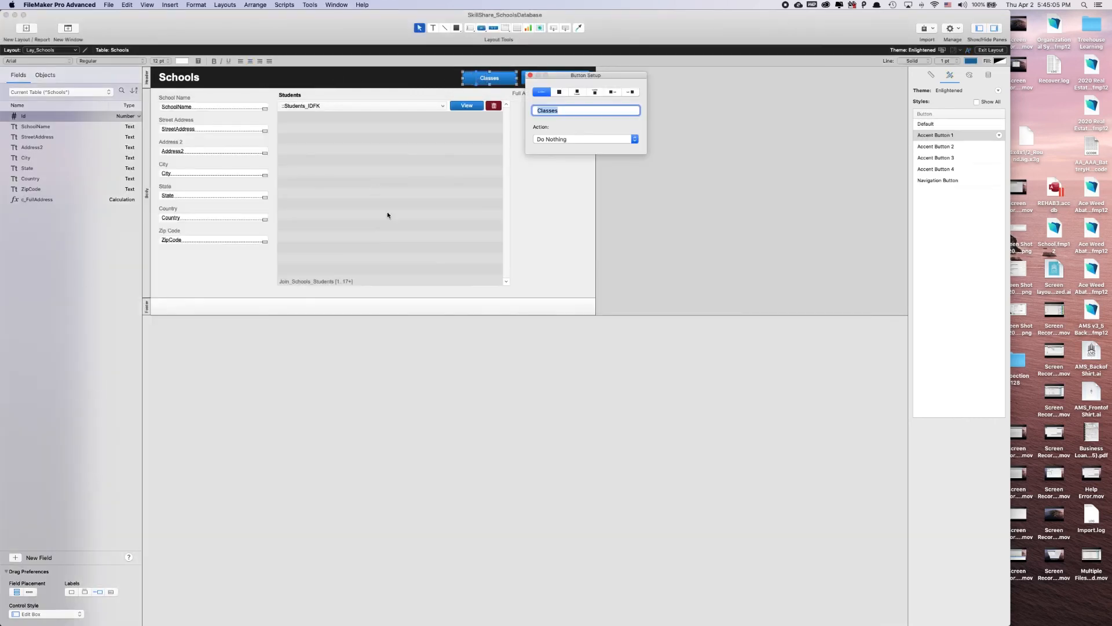
click(572, 140)
click(539, 159)
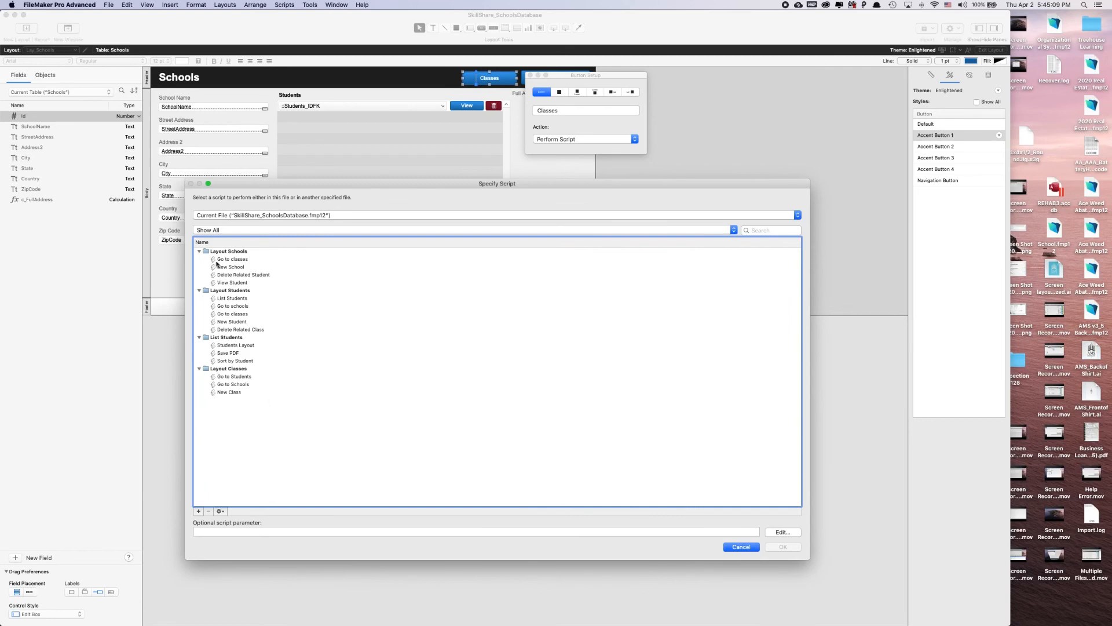
double_click(223, 258)
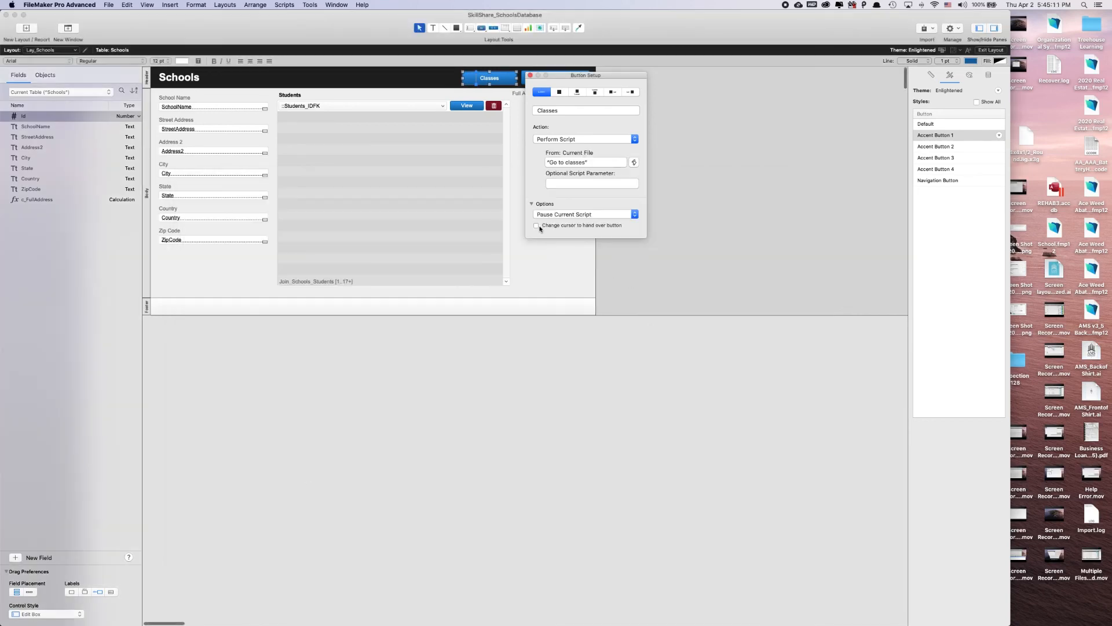
Enable the hand cursor over the Classes button, finish its button setup and leave layout editing for Lay_Schools
click(536, 225)
click(521, 77)
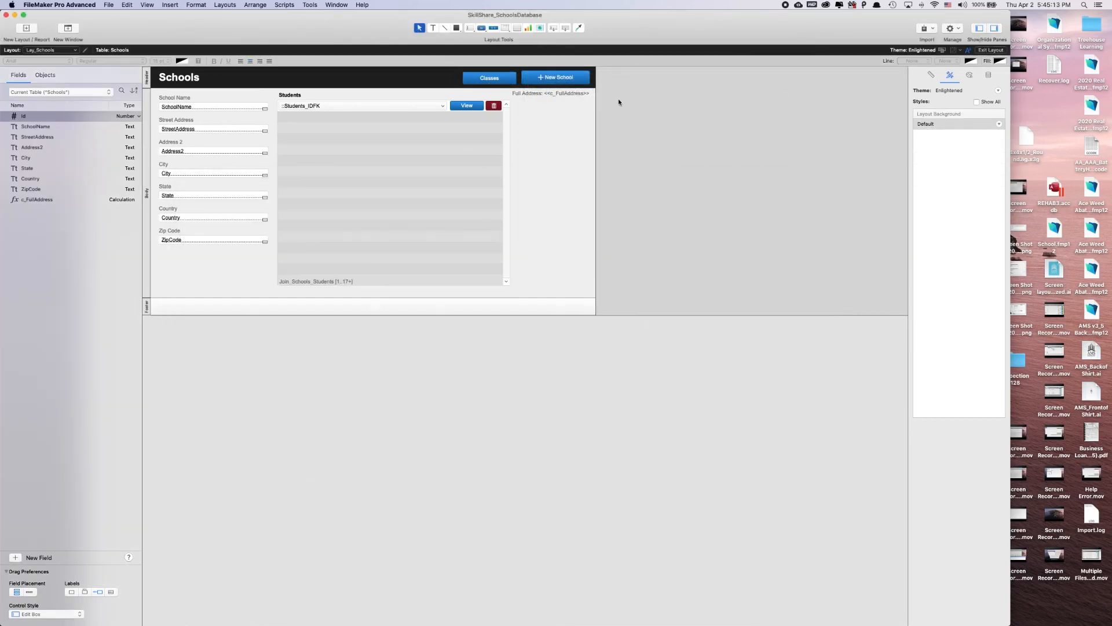
click(504, 82)
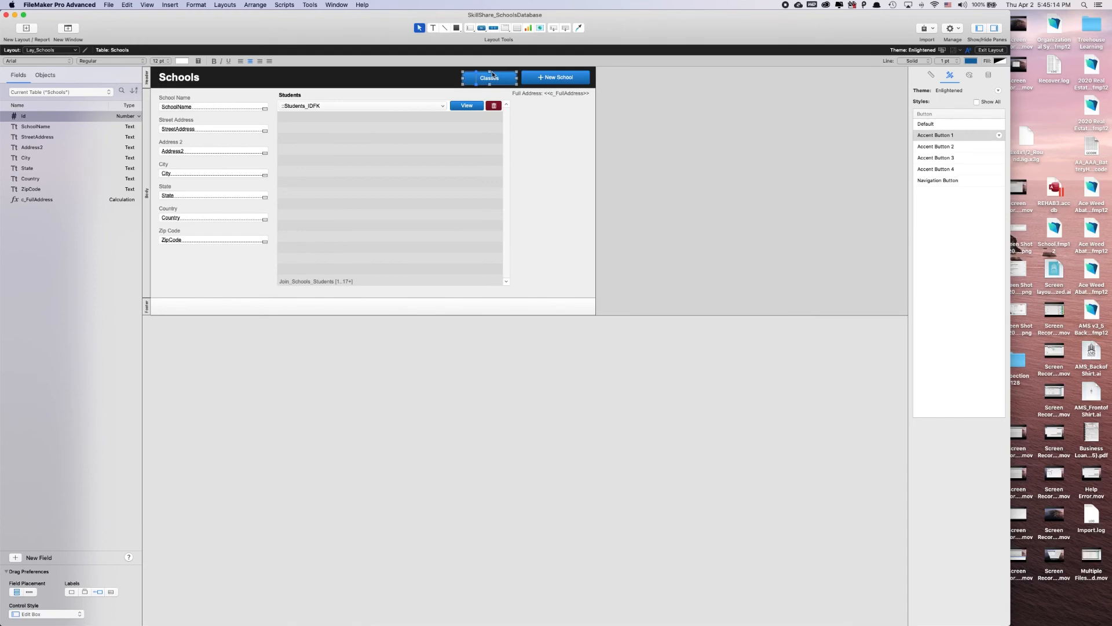
click(686, 88)
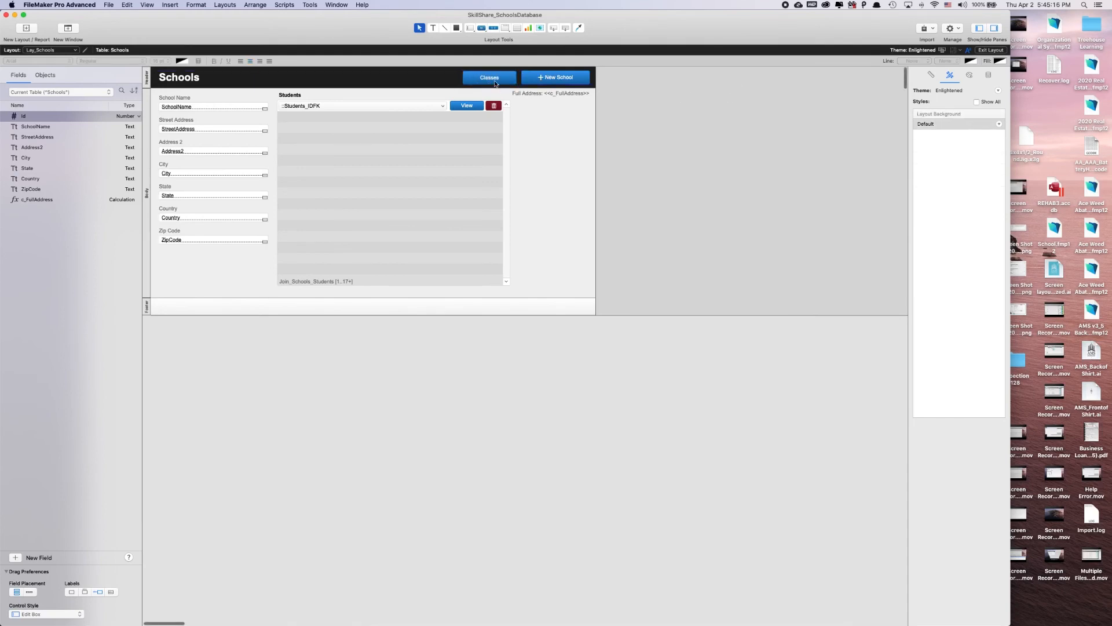
click(986, 51)
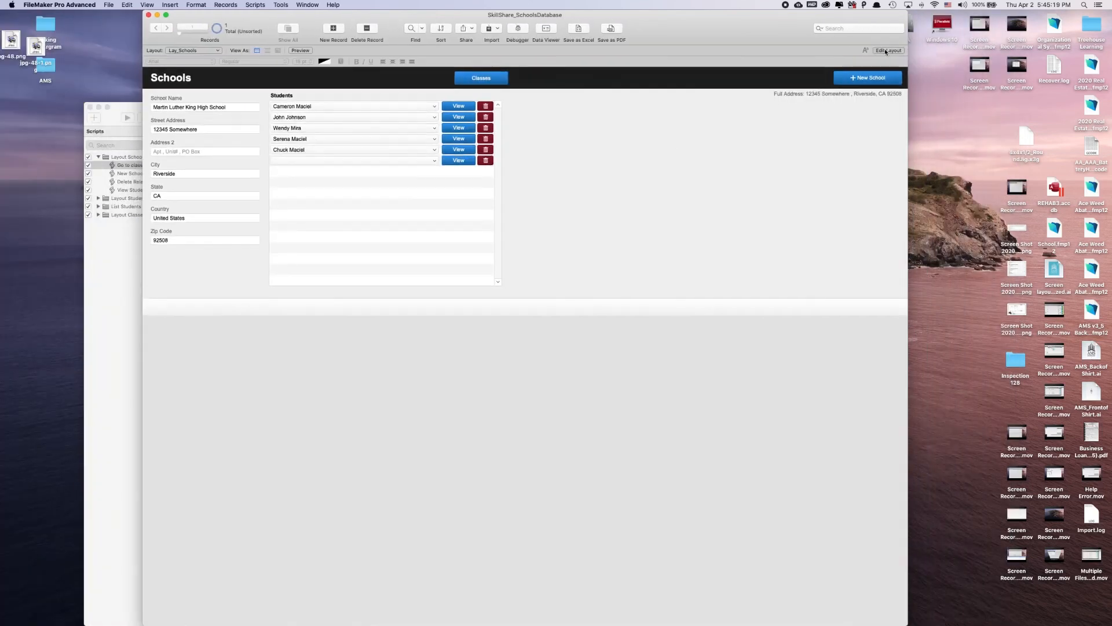
Remove the right autosizing anchor from the New School button and Full Address text on Lay_Schools, and return to browsing
click(885, 51)
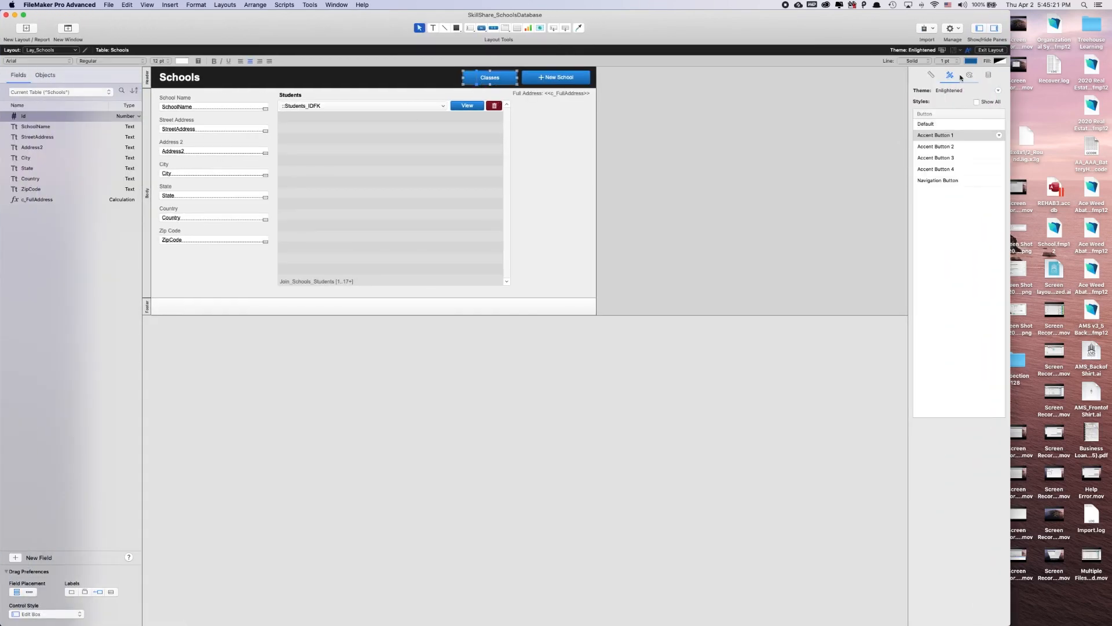
click(931, 75)
click(782, 147)
click(567, 78)
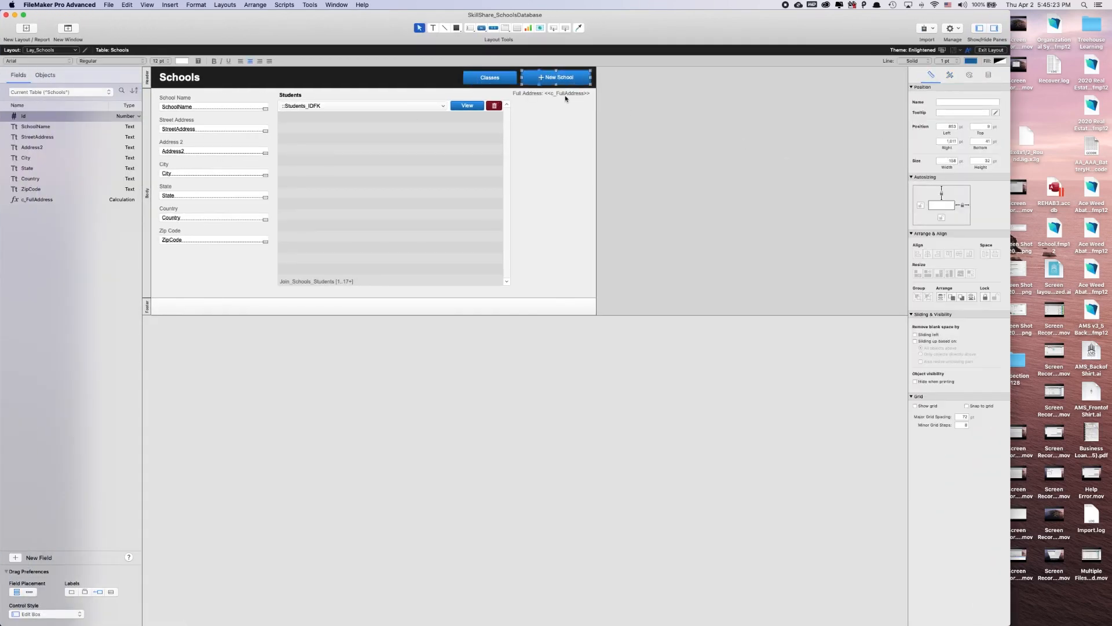
shift+click(567, 93)
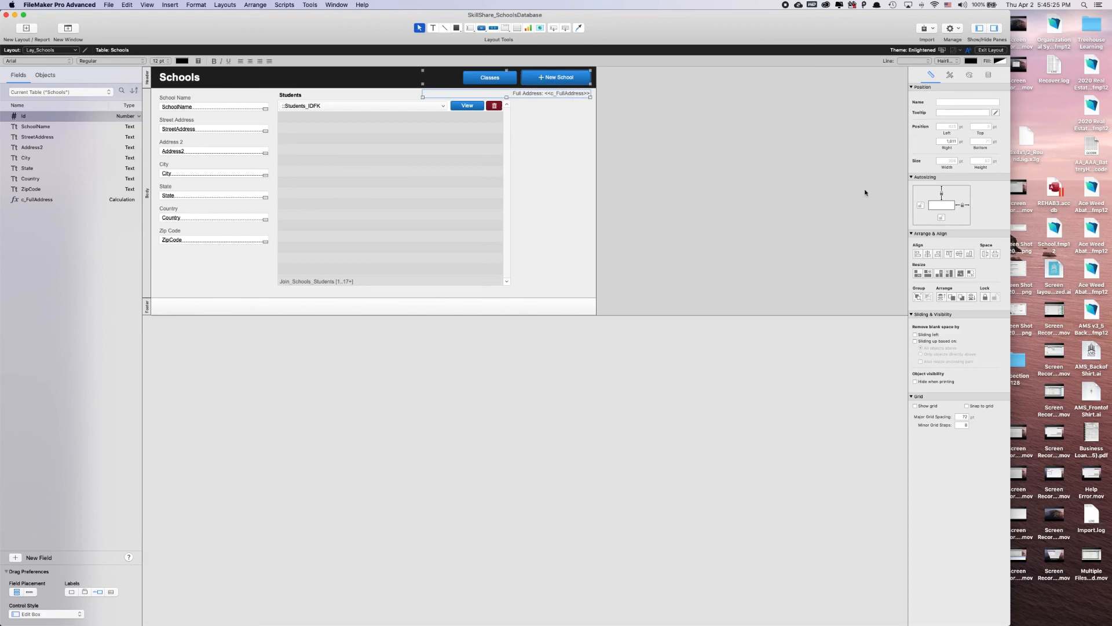
click(963, 205)
click(991, 49)
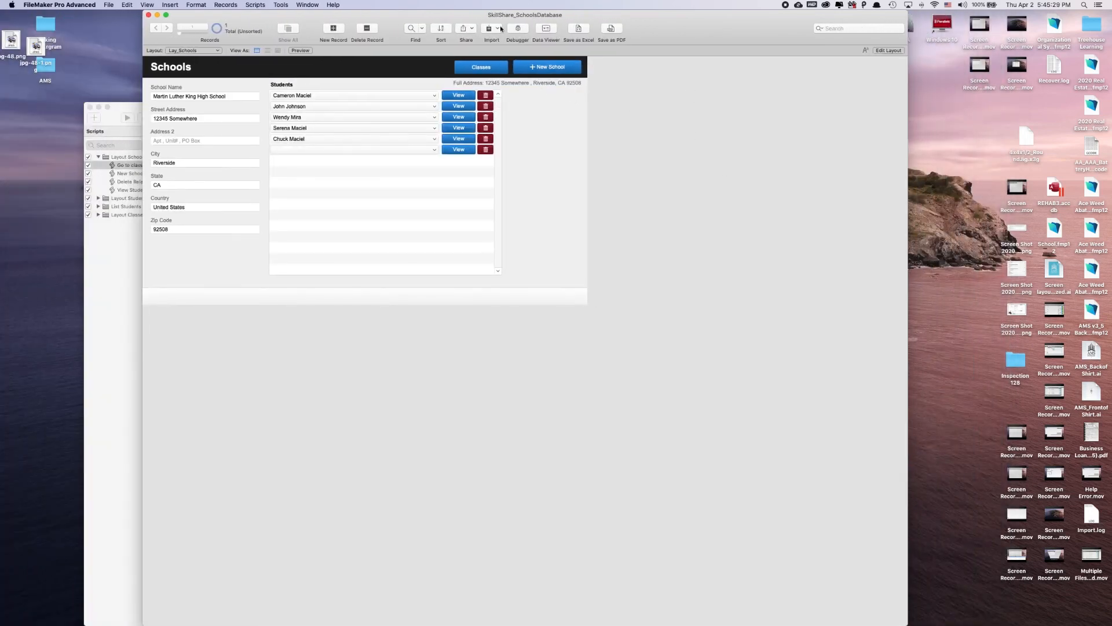
Test the navigation buttons between the Schools, Classes and Students layouts, ending on the List Students layout
click(472, 67)
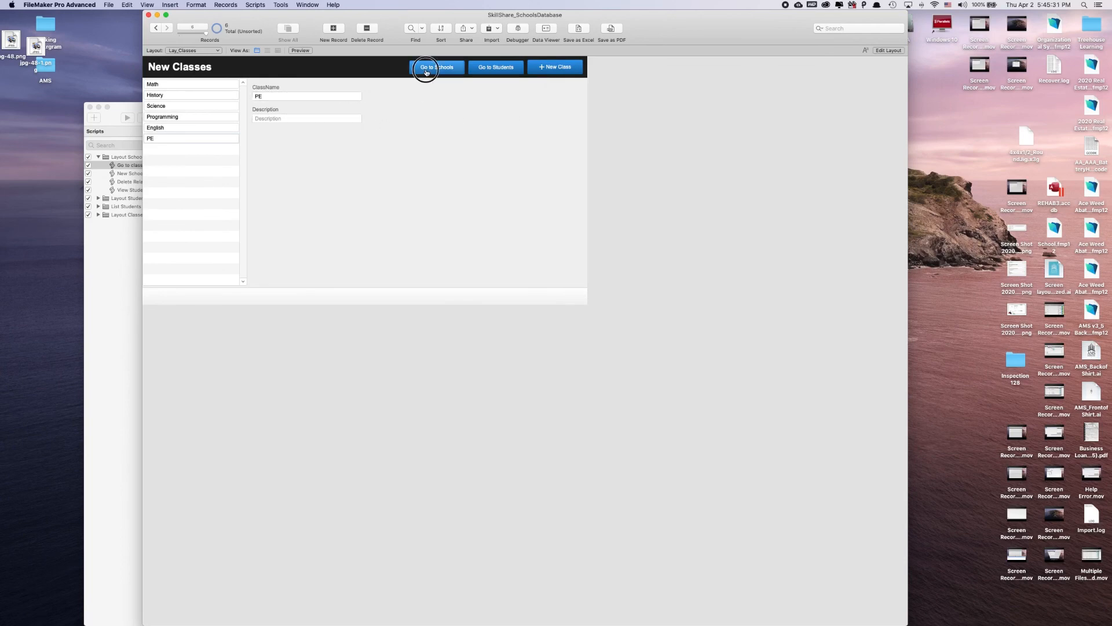
click(424, 68)
click(483, 67)
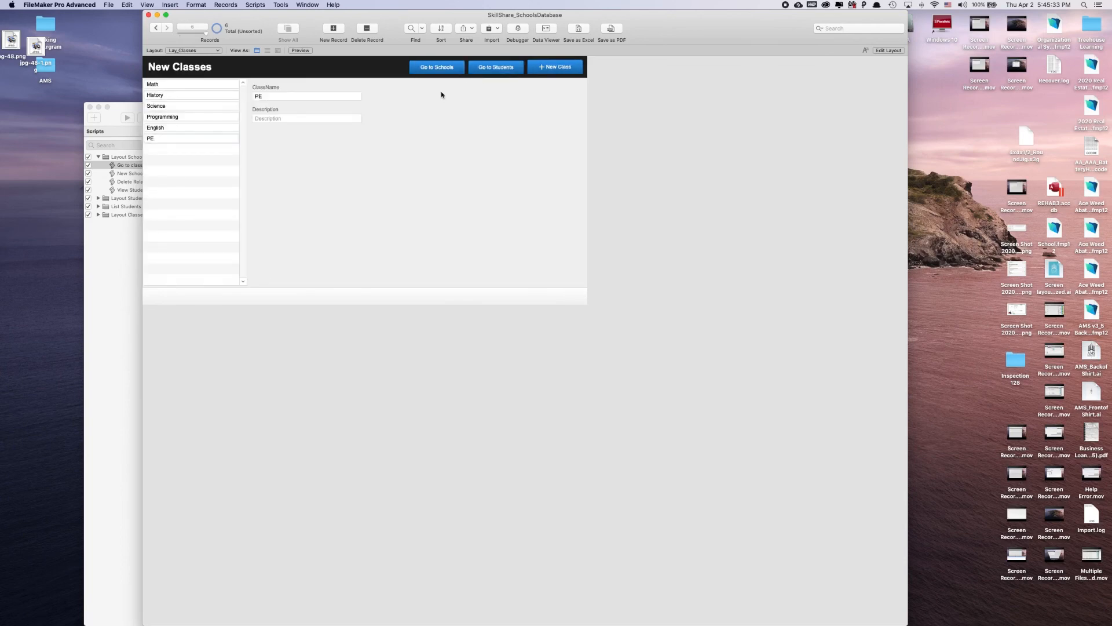
click(501, 68)
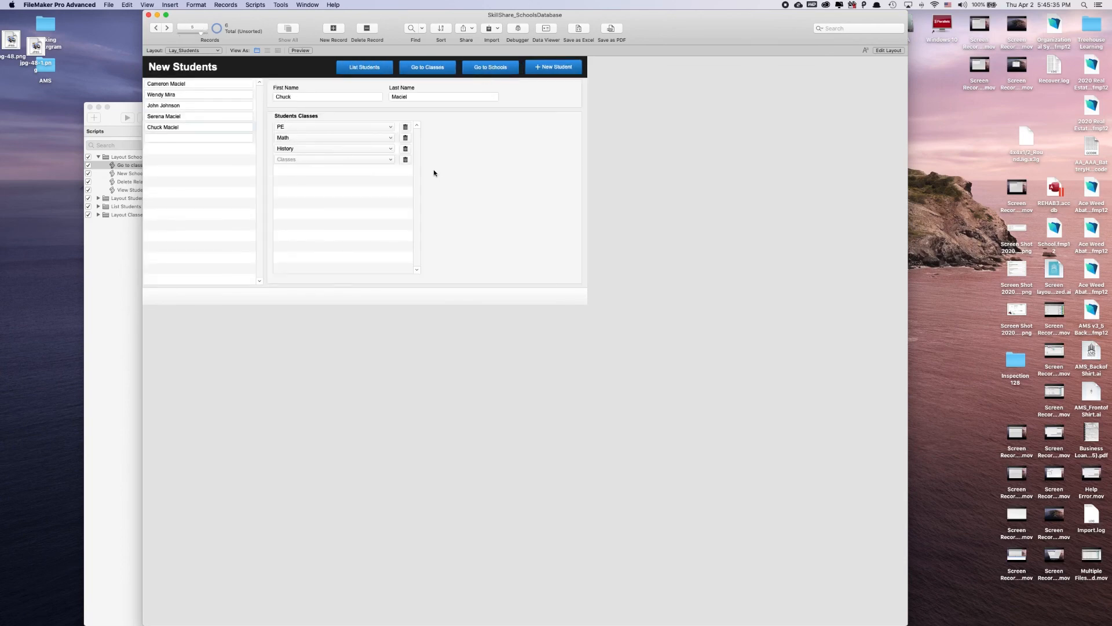
click(366, 69)
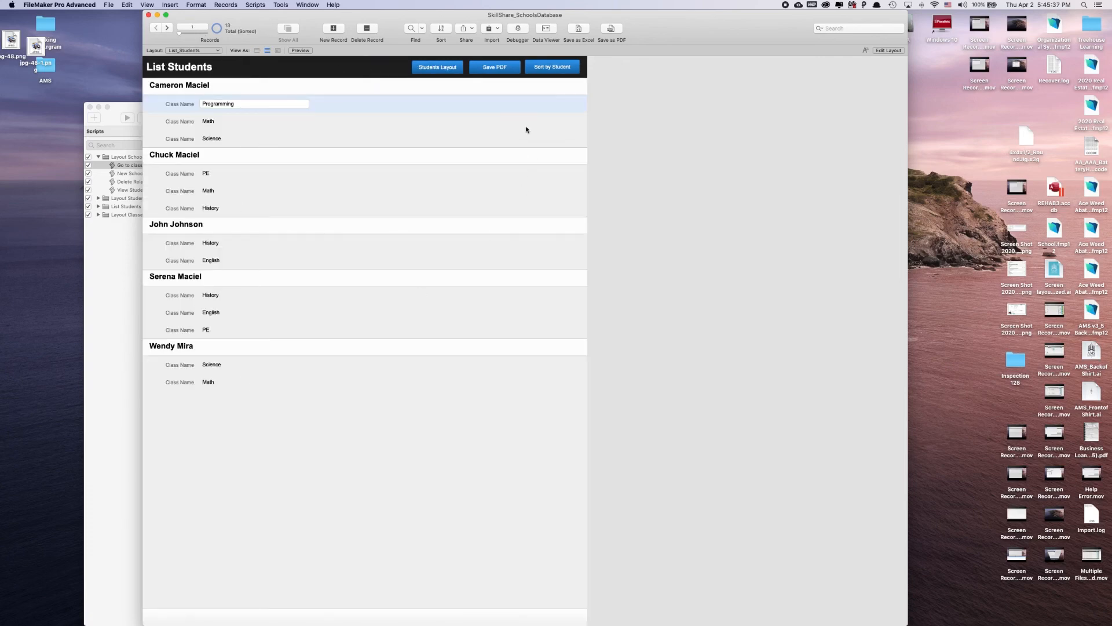
Save the List Students records as a PDF named "2ND PDF" in the Reports folder
click(509, 71)
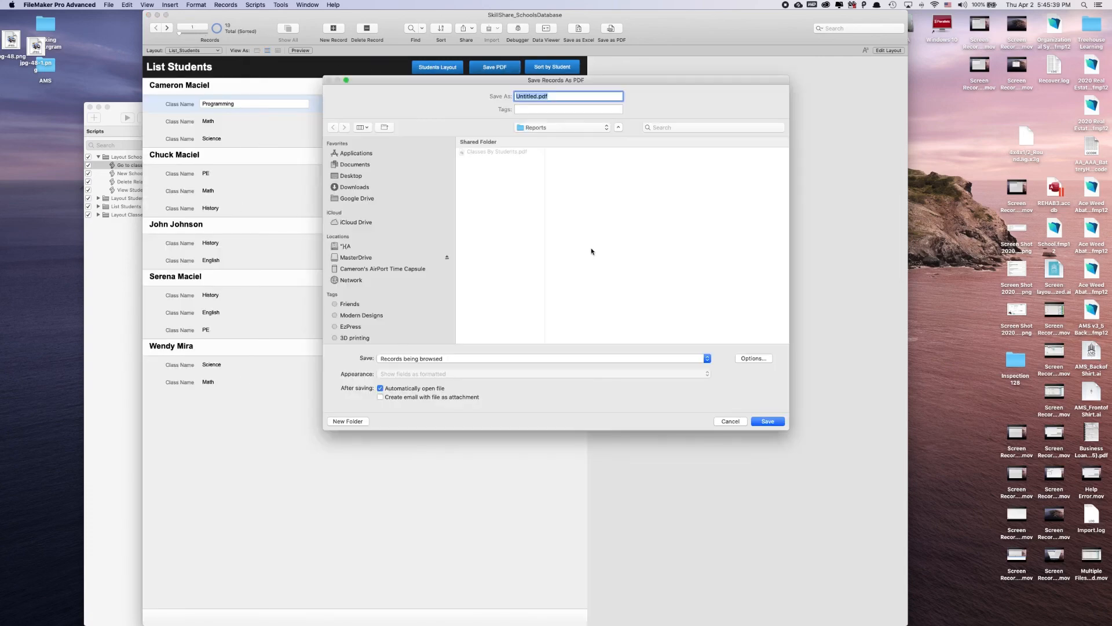
text(S)
key(BackSpace)
text(2ND PDF)
key(Return)
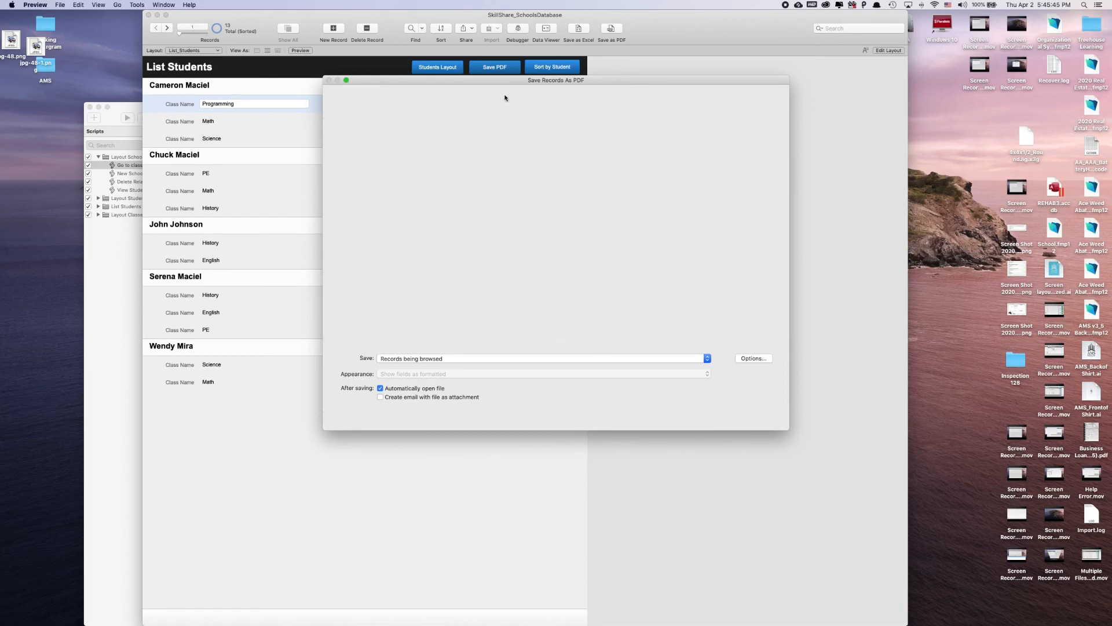
Look through the saved Classes By Student Report PDF, close it and return to the Students layout
scroll(442, 424, down, 6)
scroll(442, 425, up, 6)
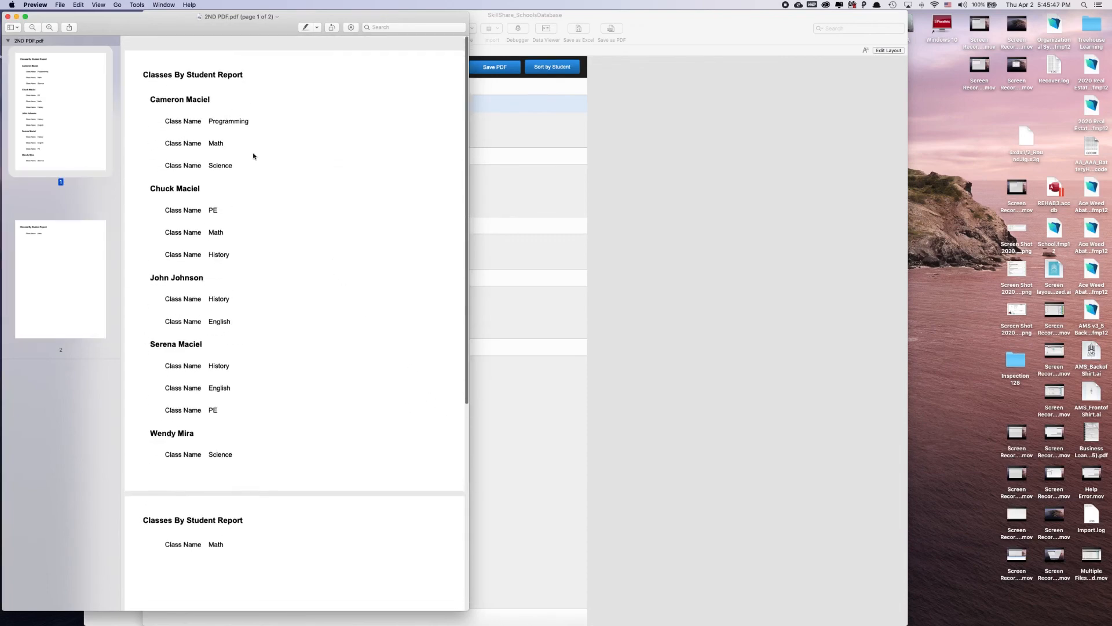
click(7, 16)
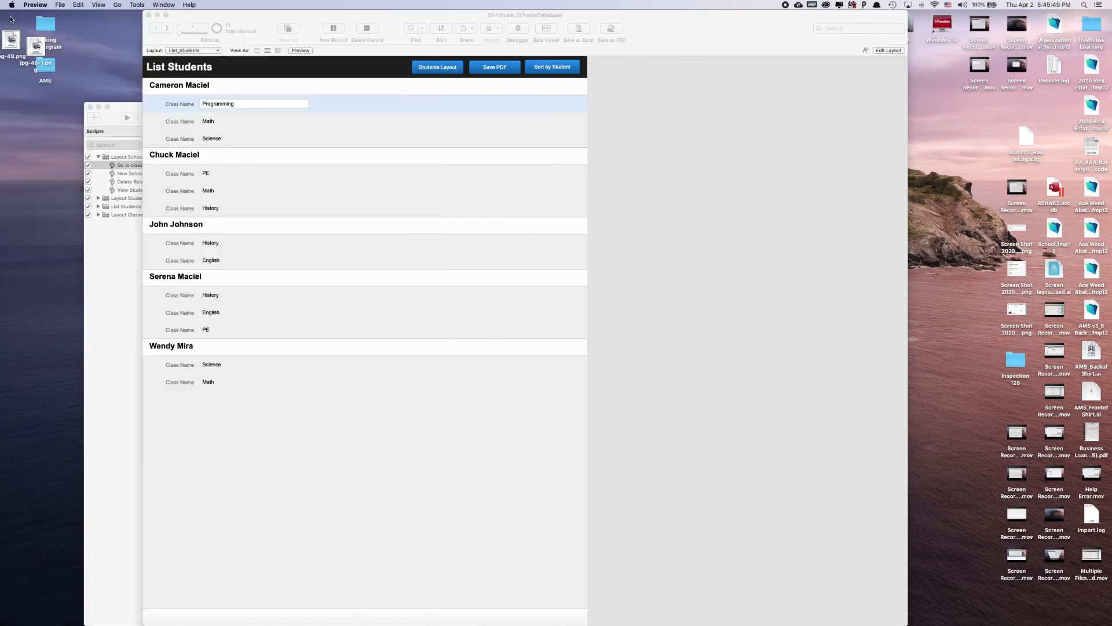
click(739, 227)
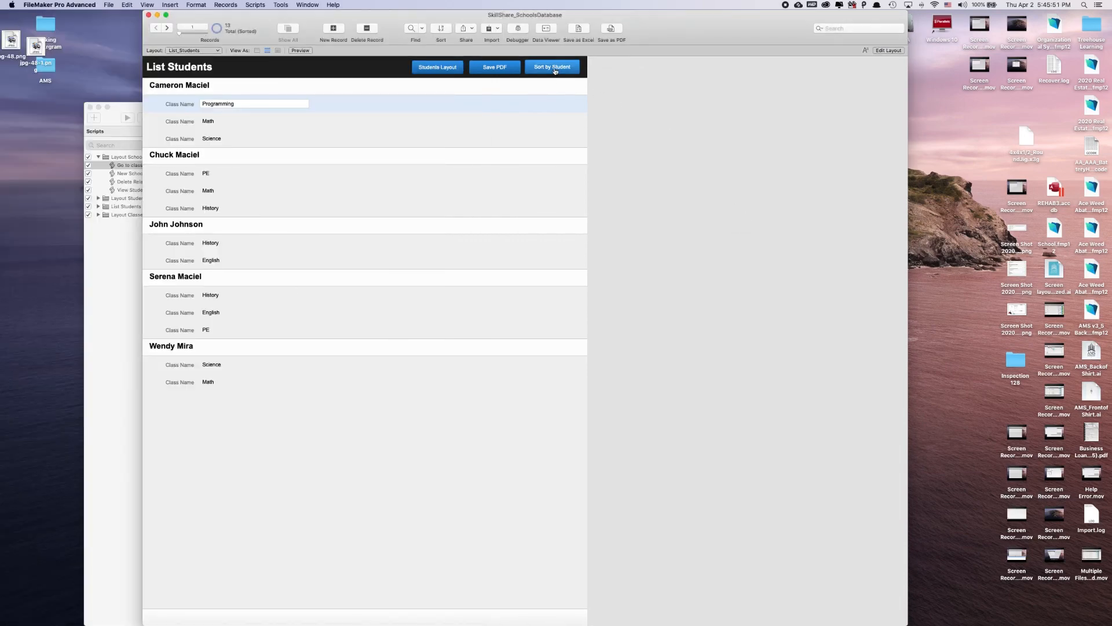
click(437, 67)
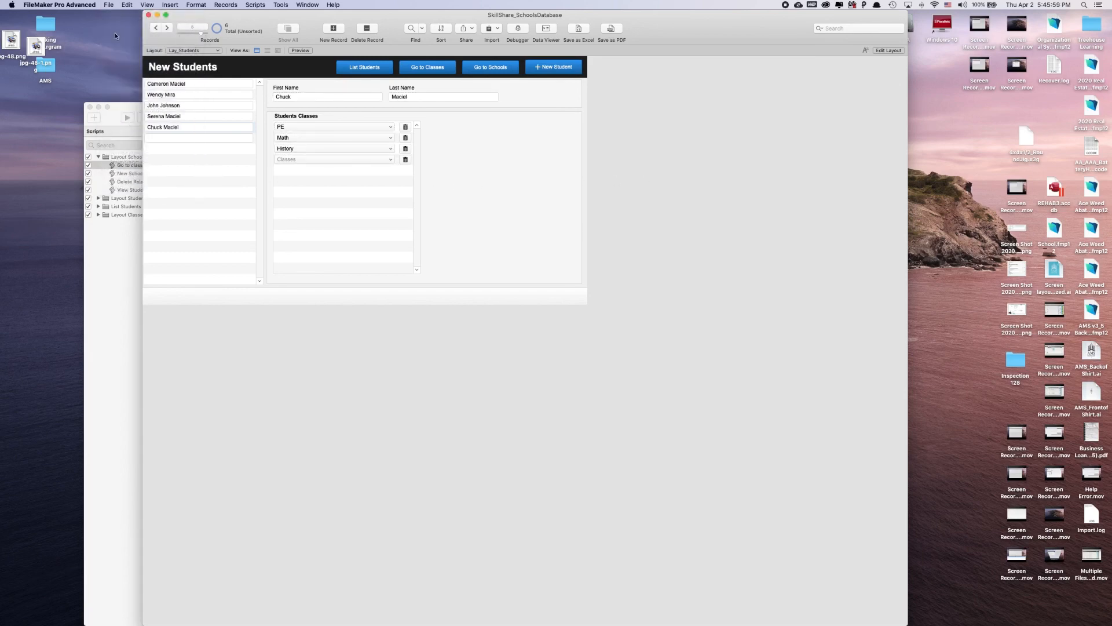
Move the LayStudents, Join_Students_Classes and Classes table occurrences slightly down together in the relationships graph
click(109, 5)
mouse_move(168, 75)
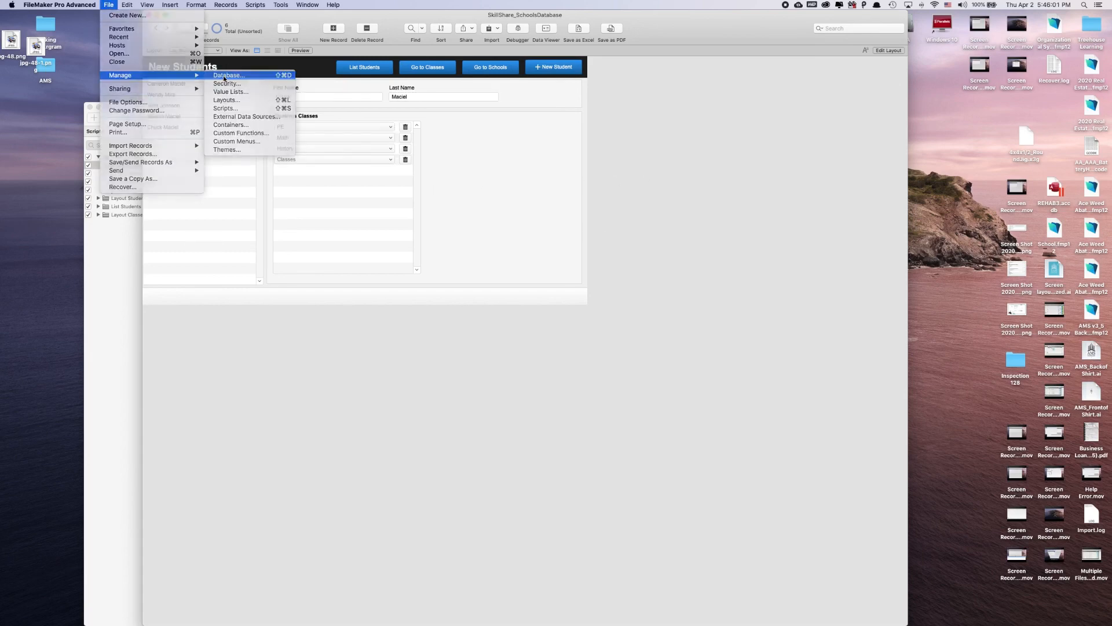
click(227, 75)
click(558, 30)
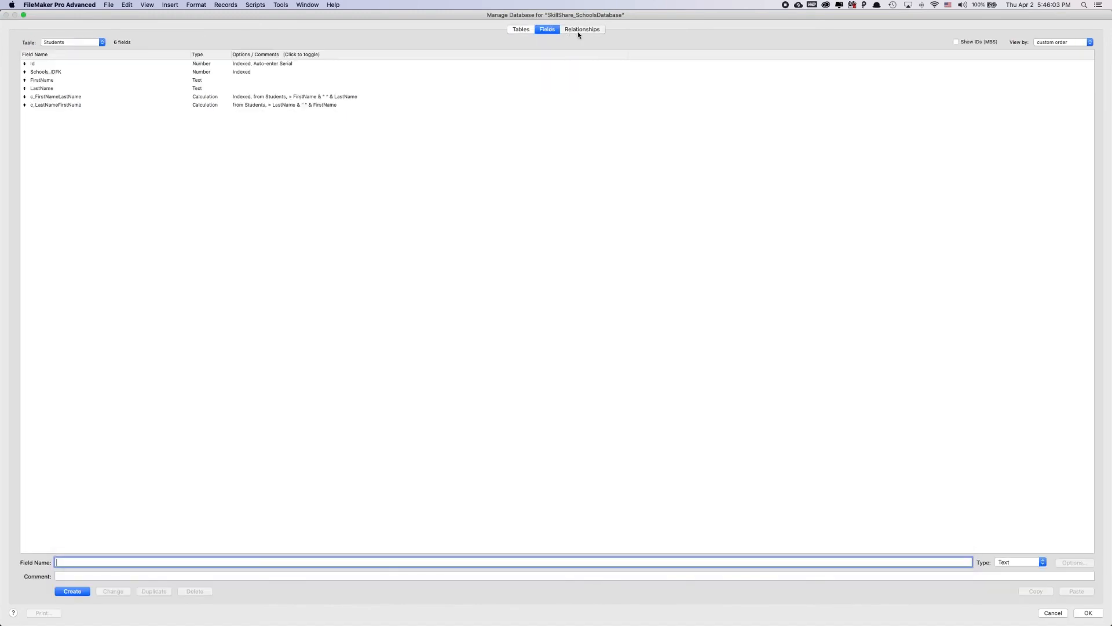
click(578, 30)
drag(333, 144, 22, 198)
drag(40, 152, 44, 166)
click(292, 140)
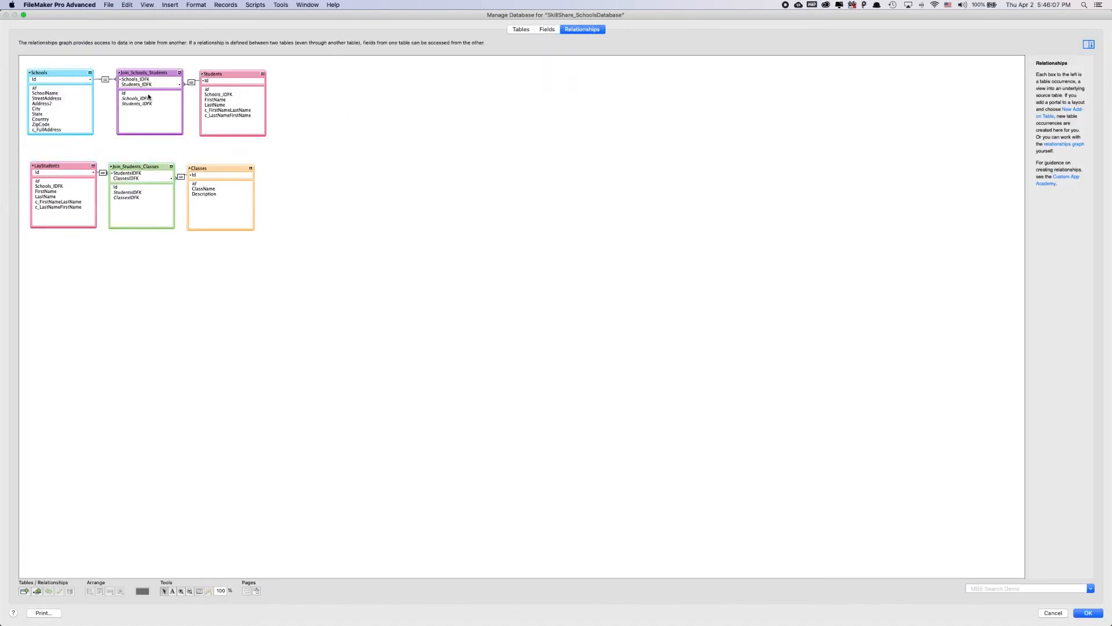
Check the list of database tables and close database management, keeping the graph changes
click(523, 30)
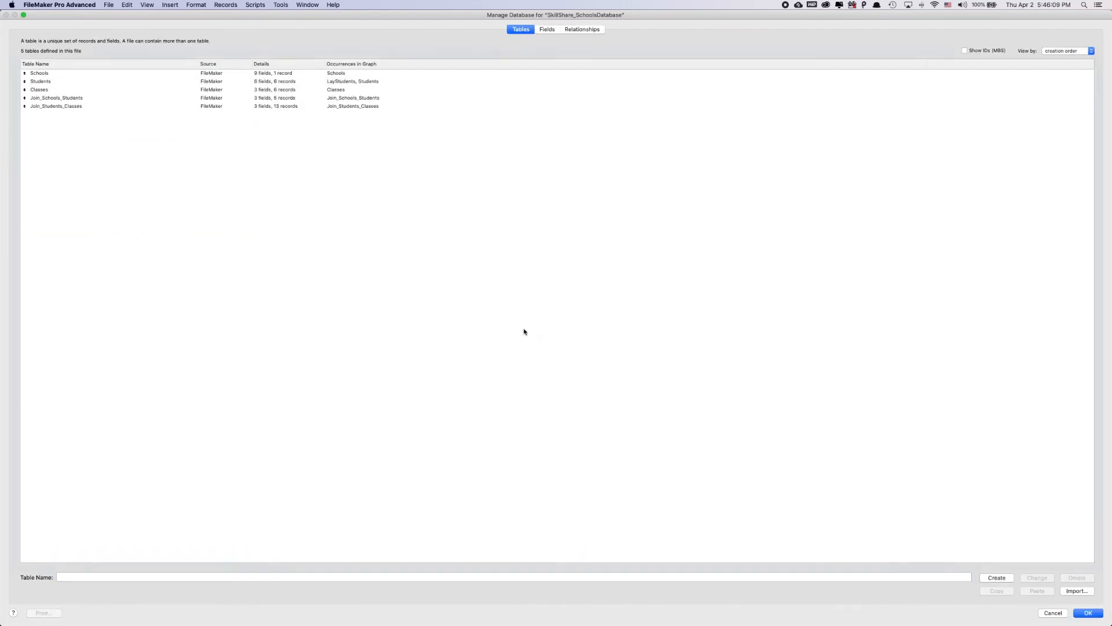
click(1087, 613)
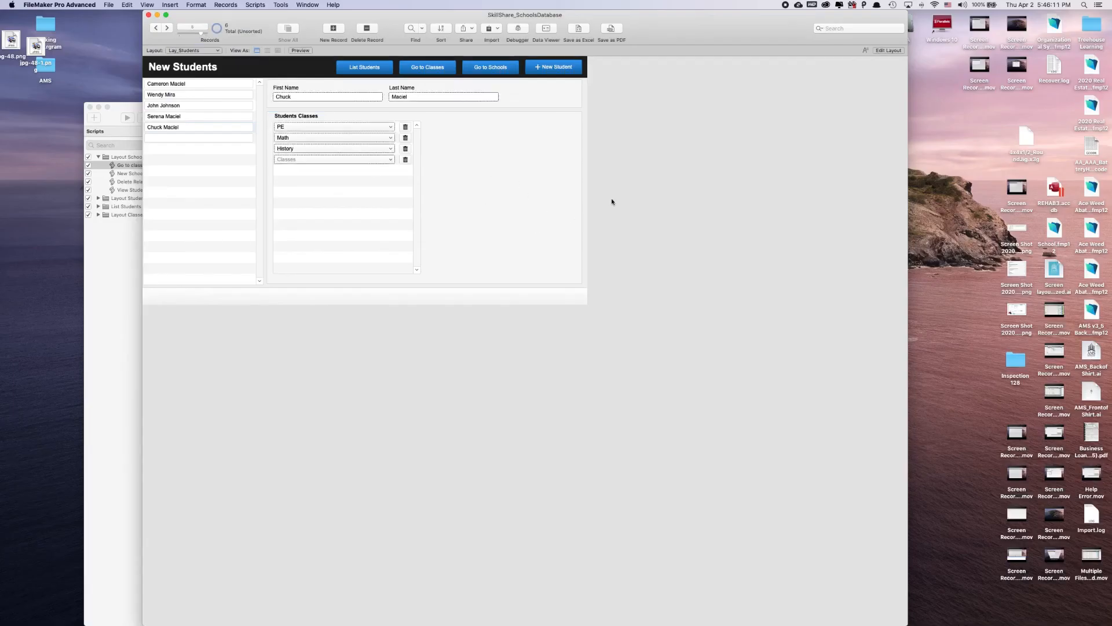
click(429, 76)
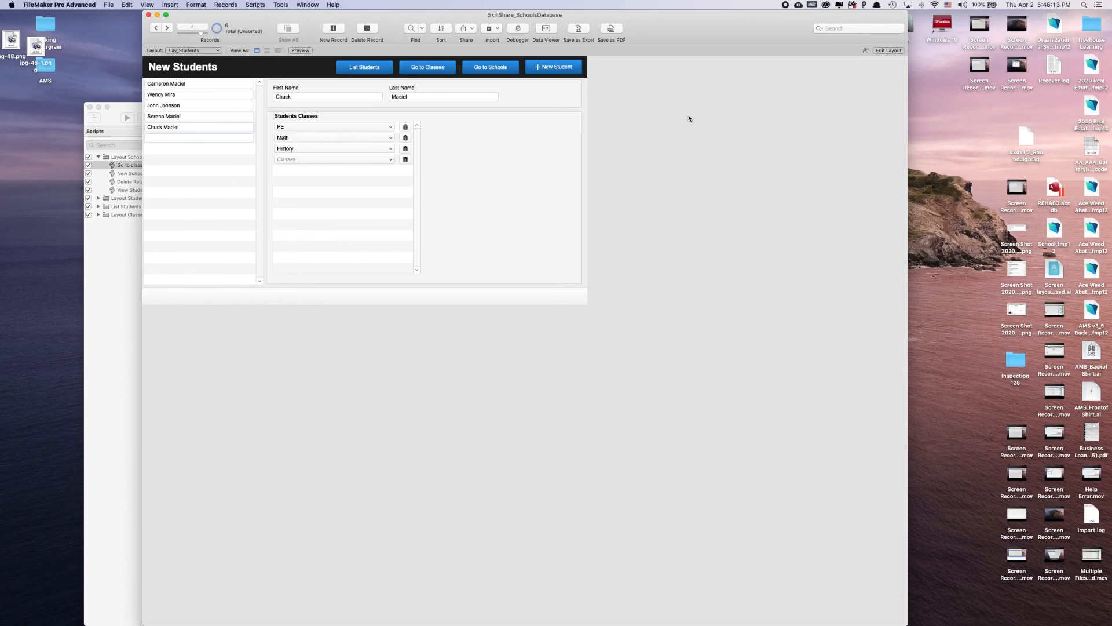